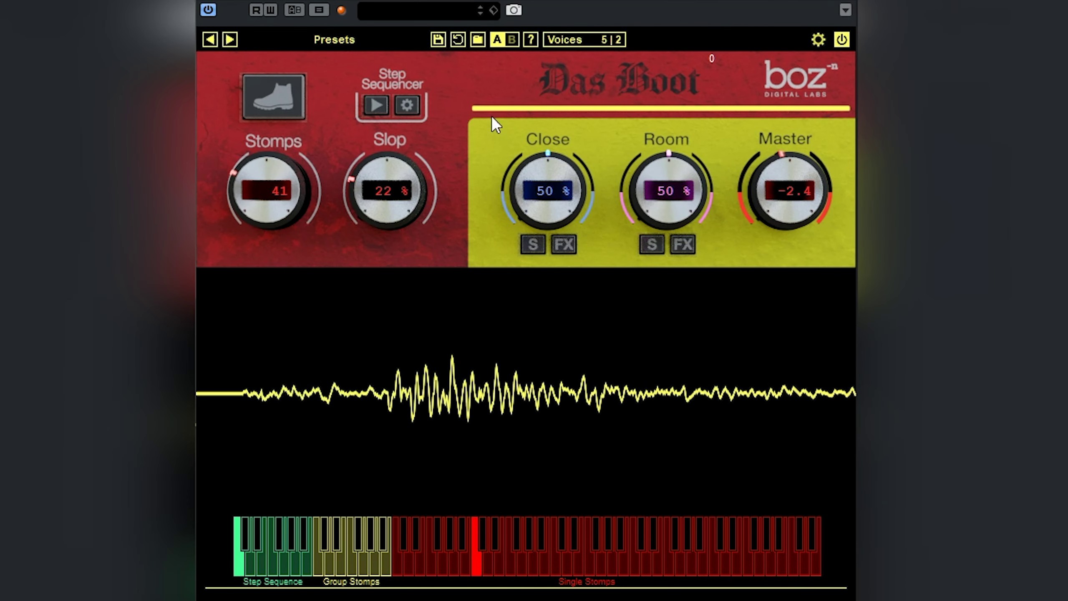
Sweep the Close and Room knobs, settling the mic blend at 24 % close and 29 % room
{"action": "left_click_drag", "start_coordinate": [560, 167], "coordinate": [518, 312]}
{"action": "left_click_drag", "start_coordinate": [666, 177], "coordinate": [644, 312]}
{"action": "left_click_drag", "start_coordinate": [212, 194], "coordinate": [202, 64]}
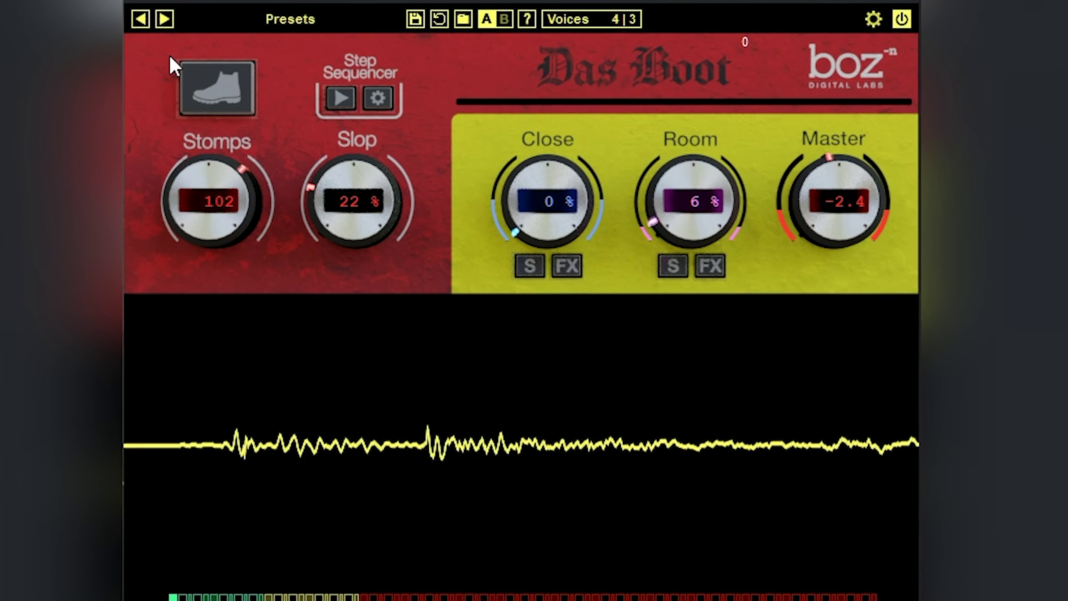
{"action": "left_click_drag", "start_coordinate": [516, 201], "coordinate": [593, 94]}
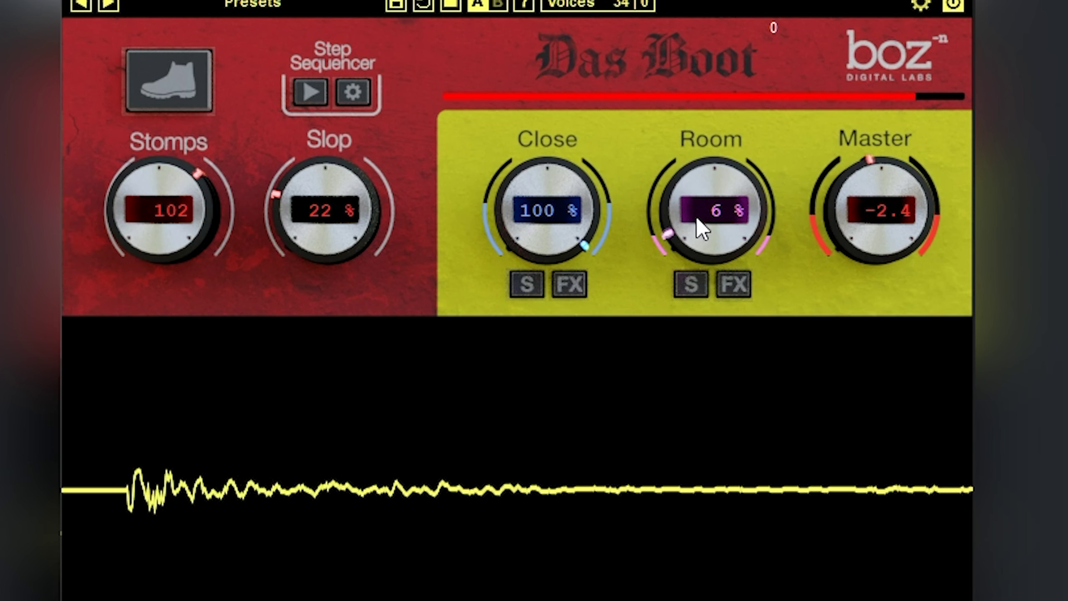
{"action": "left_click_drag", "start_coordinate": [696, 216], "coordinate": [687, 4]}
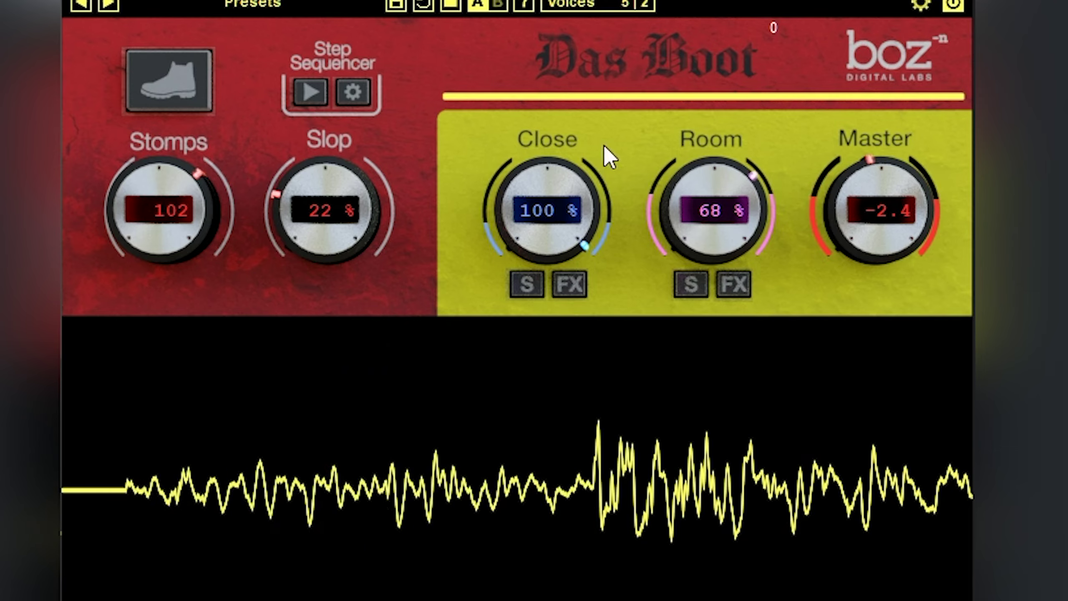
{"action": "left_click_drag", "start_coordinate": [584, 191], "coordinate": [512, 466]}
{"action": "left_click_drag", "start_coordinate": [730, 164], "coordinate": [697, 255]}
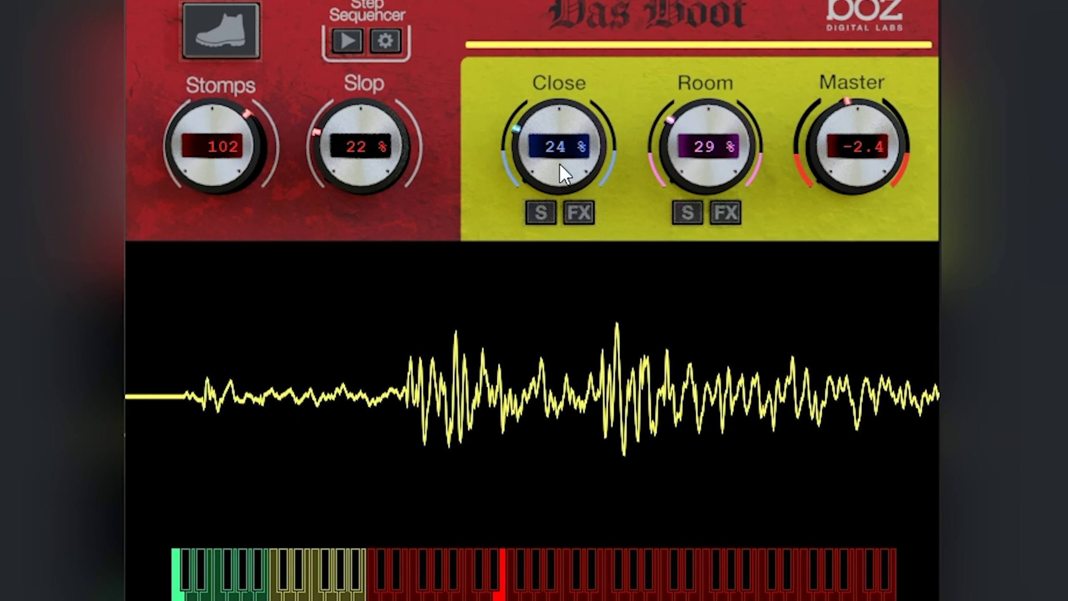
Cut the stompers down to 4 and raise Slop to 67 %
{"action": "left_click_drag", "start_coordinate": [343, 157], "coordinate": [344, 143]}
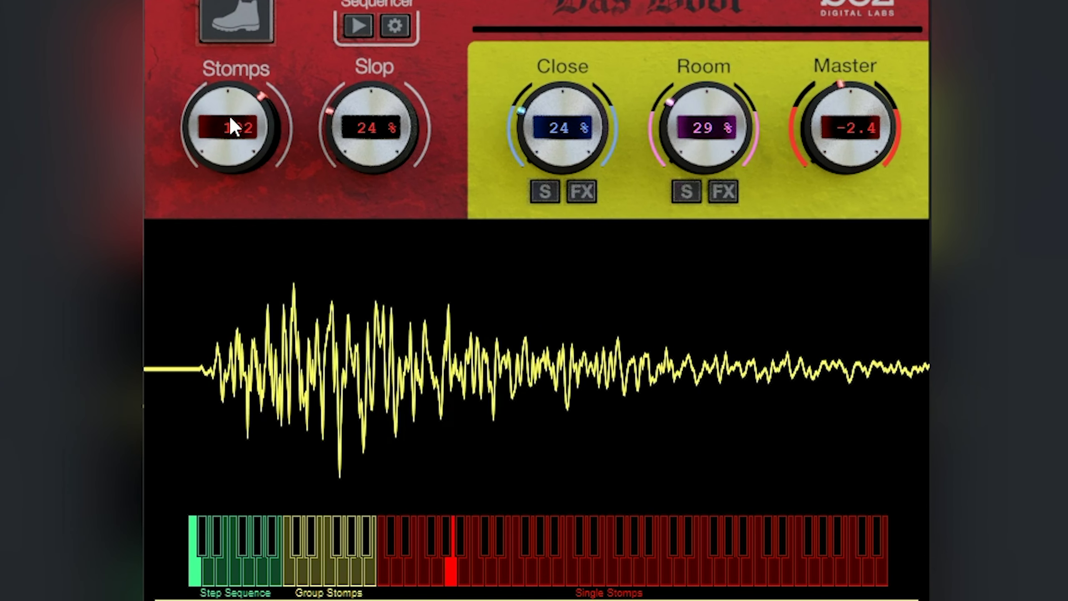
{"action": "left_click_drag", "start_coordinate": [230, 118], "coordinate": [238, 334]}
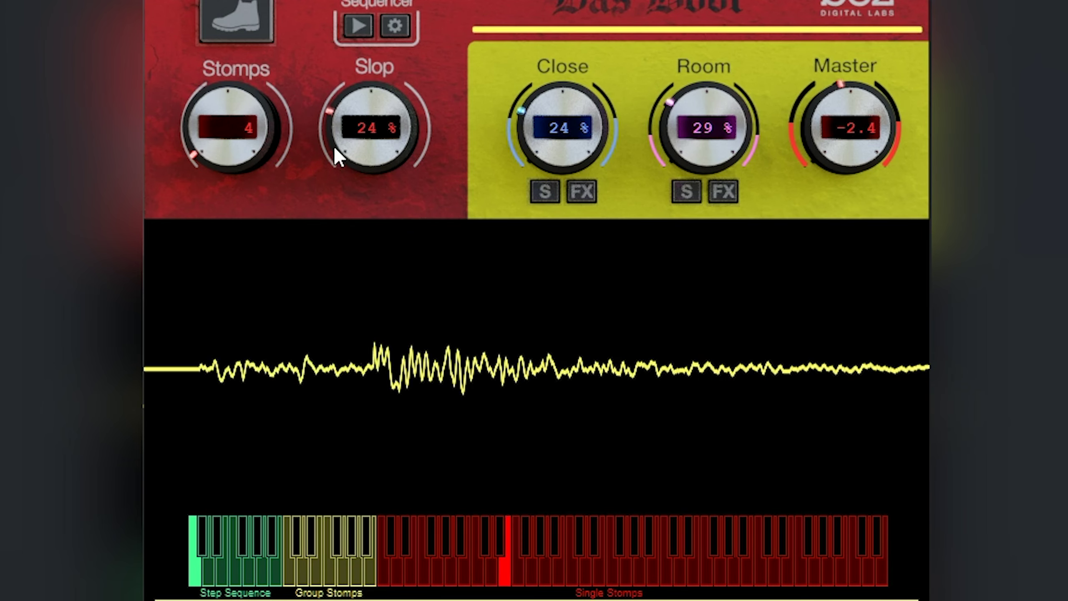
{"action": "left_click_drag", "start_coordinate": [333, 145], "coordinate": [366, 13]}
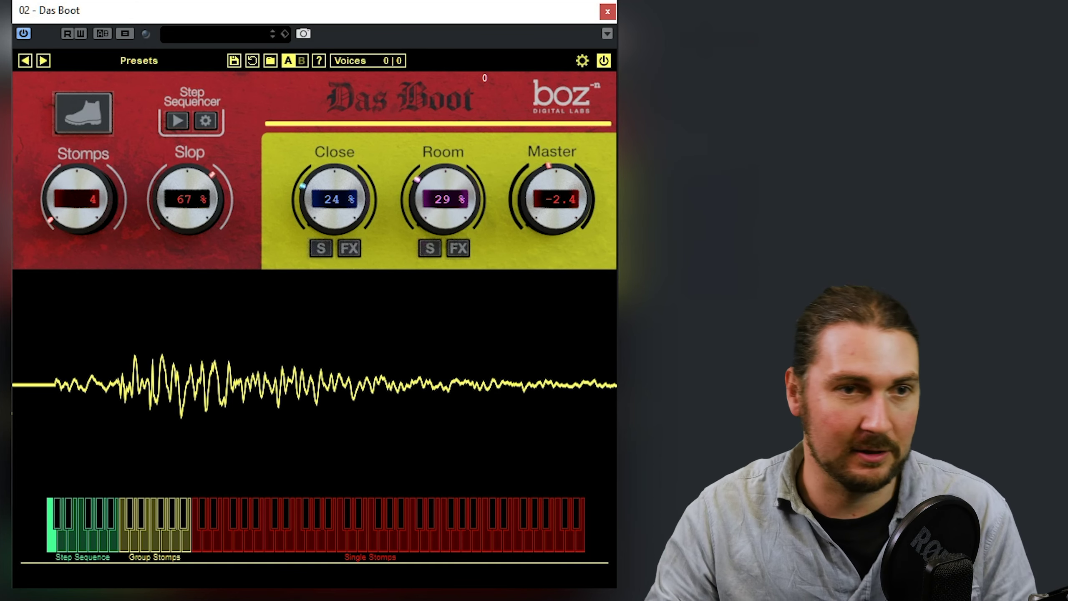
Raise Stomps to 150, then sweep Slop from 0 % to 100 % and leave it at 36 %
{"action": "left_click_drag", "start_coordinate": [84, 229], "coordinate": [102, 47]}
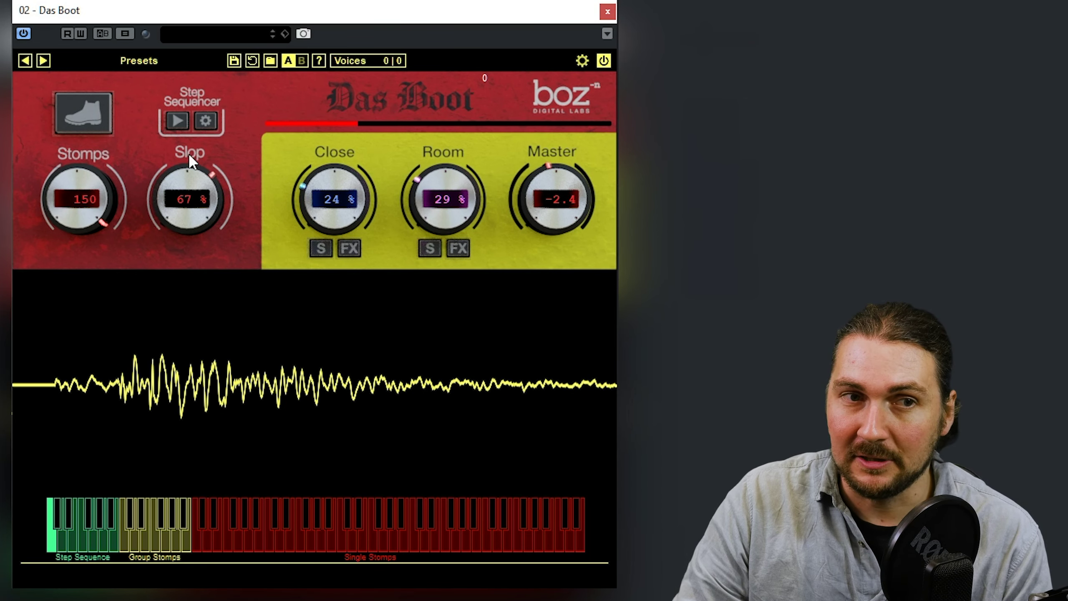
{"action": "left_click_drag", "start_coordinate": [183, 184], "coordinate": [187, 536]}
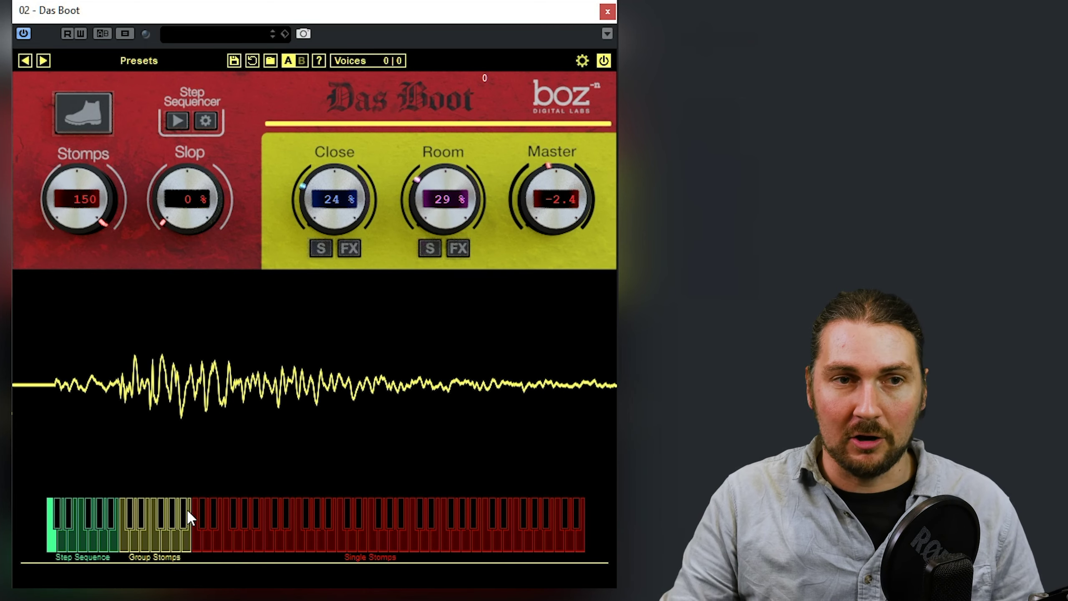
{"action": "left_click_drag", "start_coordinate": [183, 209], "coordinate": [183, 168]}
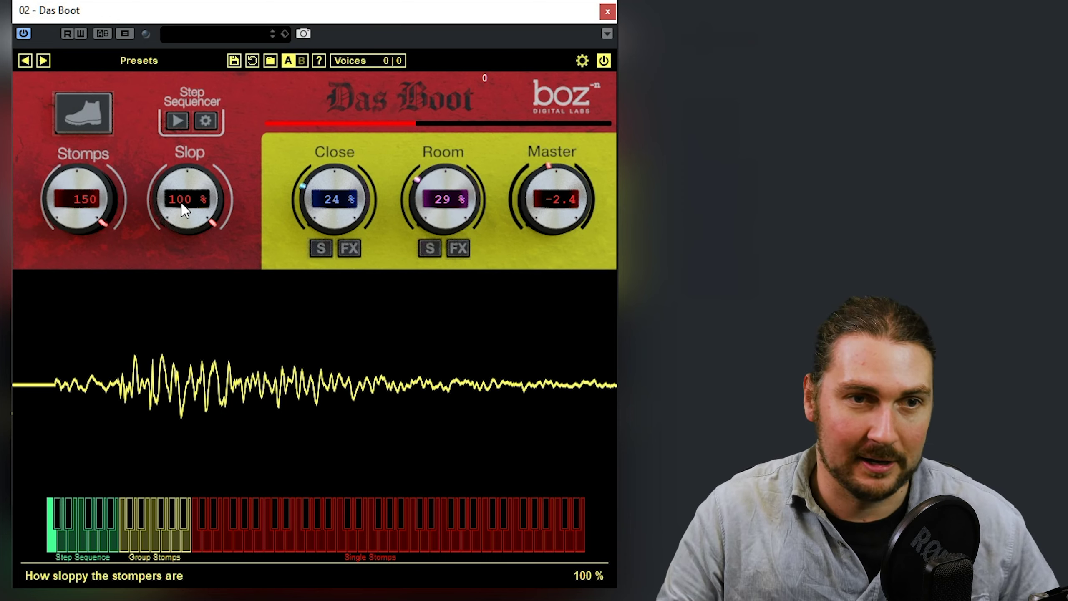
{"action": "left_click_drag", "start_coordinate": [184, 209], "coordinate": [164, 234]}
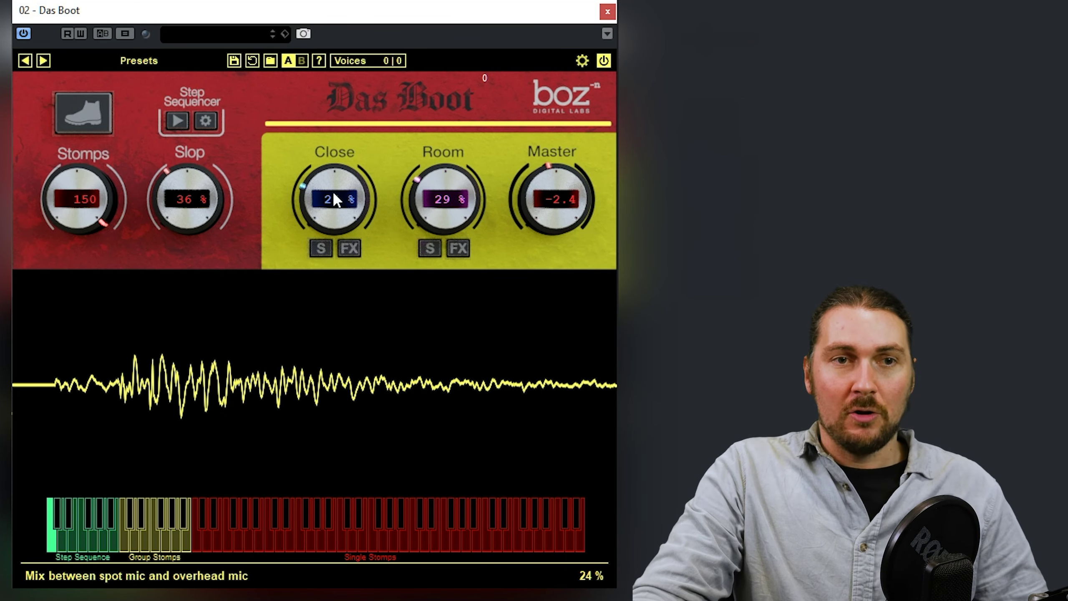
Drag the Close knob to 44 % and sweep the Room knob to 31 %
{"action": "left_click_drag", "start_coordinate": [332, 190], "coordinate": [368, 70]}
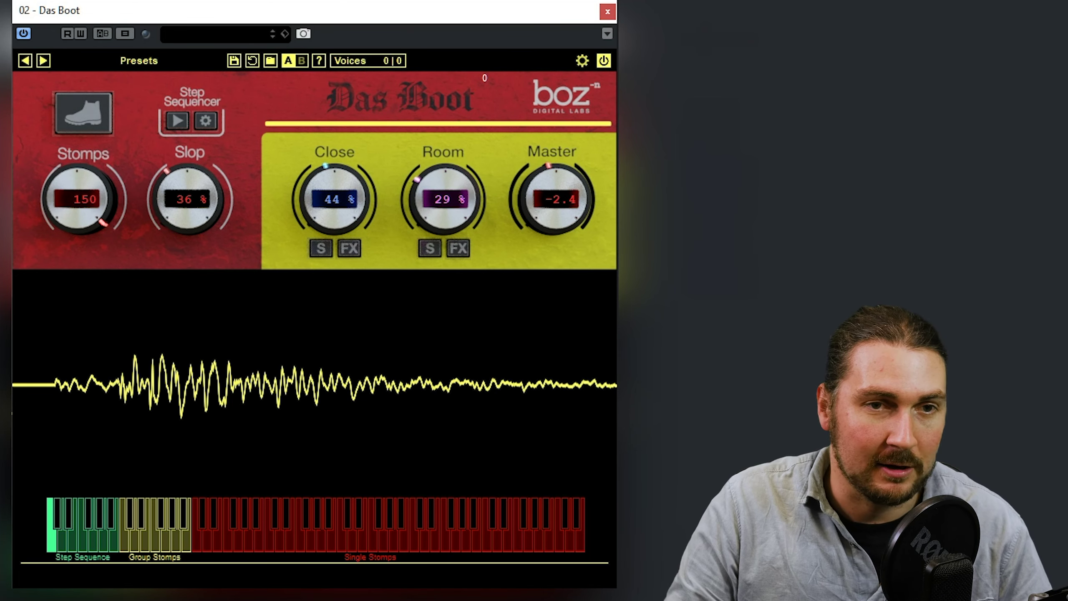
{"action": "mouse_move", "coordinate": [442, 177]}
{"action": "left_mouse_down"}
{"action": "mouse_move", "coordinate": [429, 129]}
{"action": "mouse_move", "coordinate": [439, 168]}
{"action": "mouse_move", "coordinate": [439, 156]}
{"action": "left_mouse_up"}
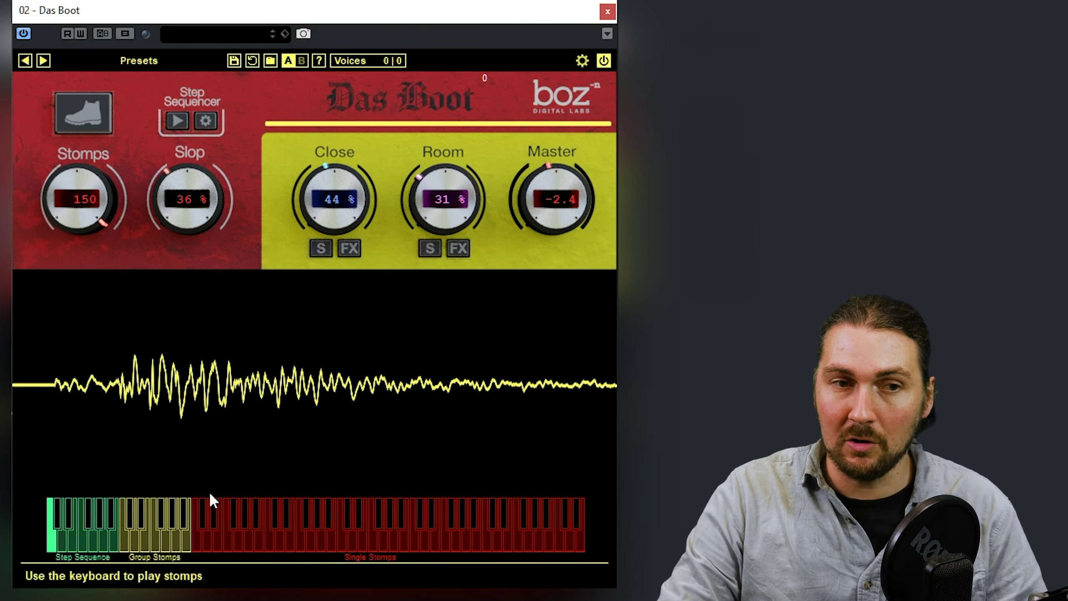
Choose another step sequence slot, then play a group stomp and seven single stomps
{"action": "left_click", "coordinate": [62, 543]}
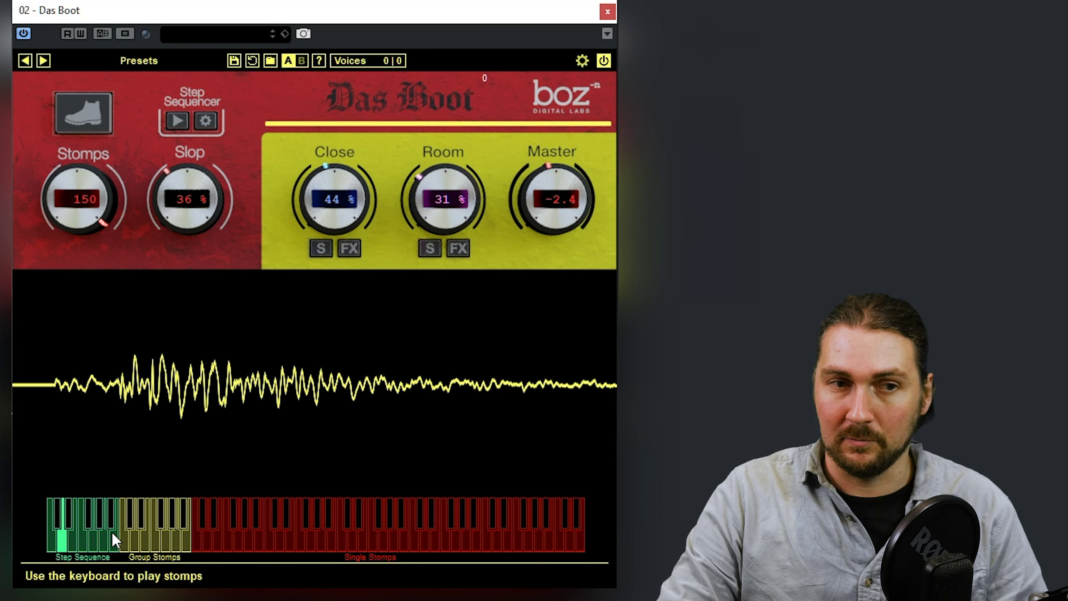
{"action": "left_click", "coordinate": [84, 541]}
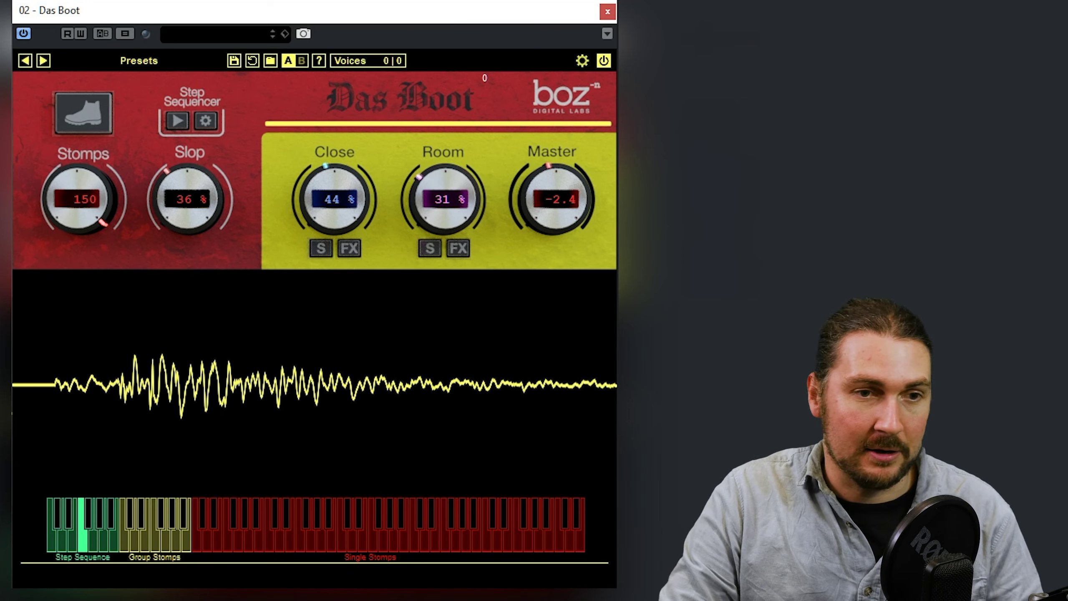
{"action": "left_click", "coordinate": [154, 542]}
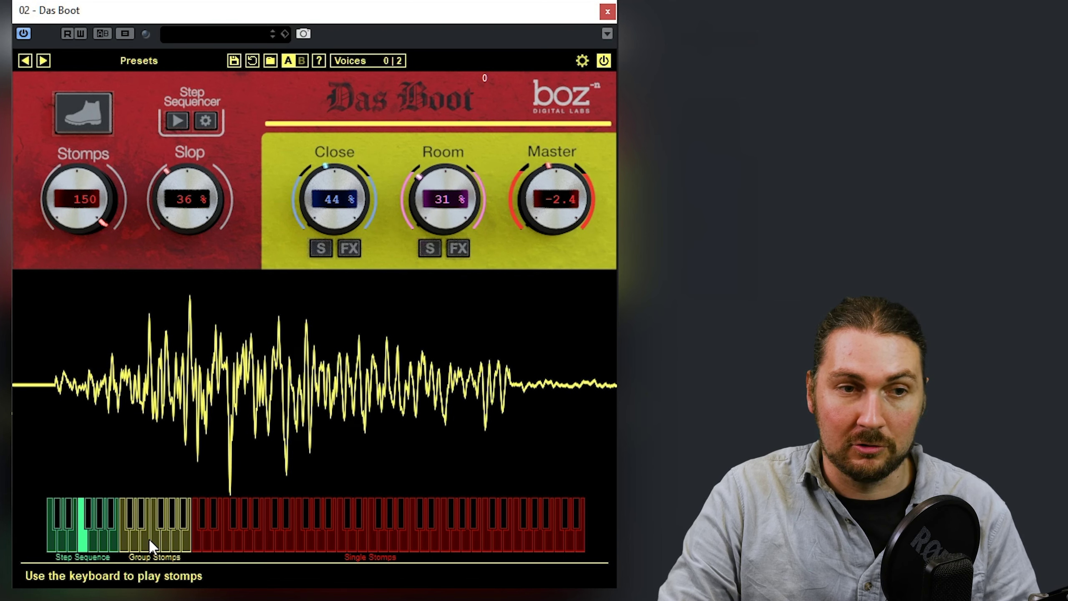
{"action": "left_click", "coordinate": [290, 545]}
{"action": "left_click", "coordinate": [424, 545]}
{"action": "left_click", "coordinate": [559, 544]}
{"action": "left_click", "coordinate": [535, 545]}
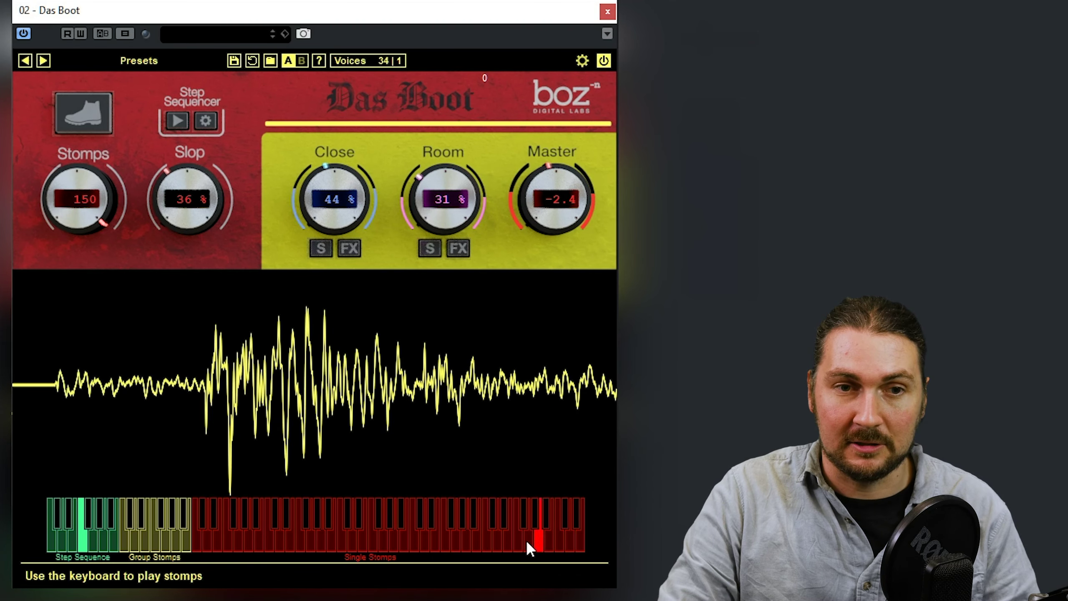
{"action": "left_click", "coordinate": [462, 544]}
{"action": "left_click", "coordinate": [394, 545]}
{"action": "left_click", "coordinate": [271, 547]}
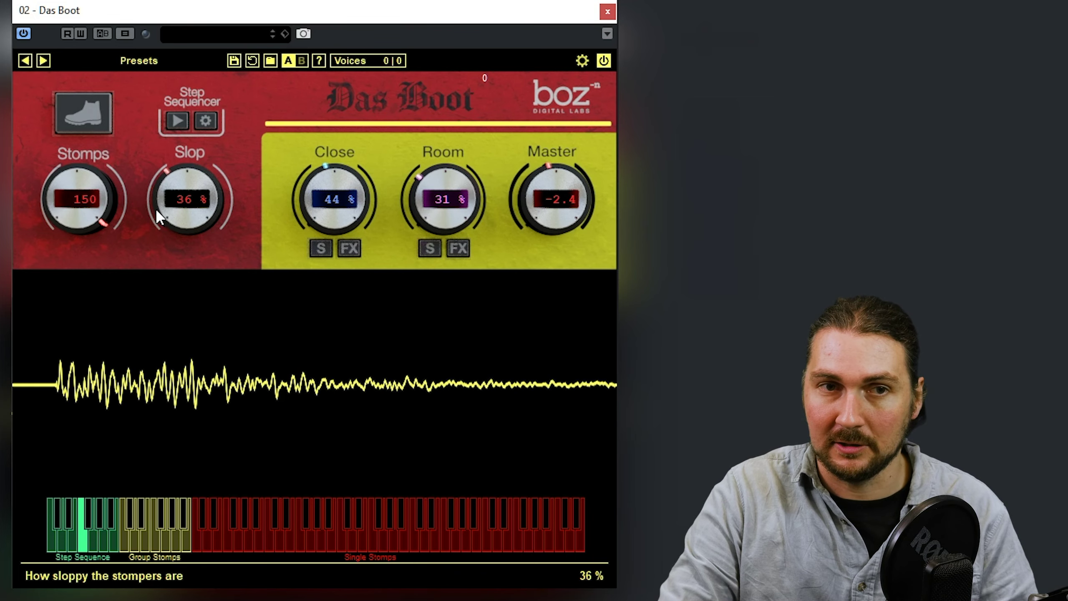
In advanced settings, keep Velocity Sensitive mode and set single stomp panning to Panned
{"action": "left_click", "coordinate": [581, 60]}
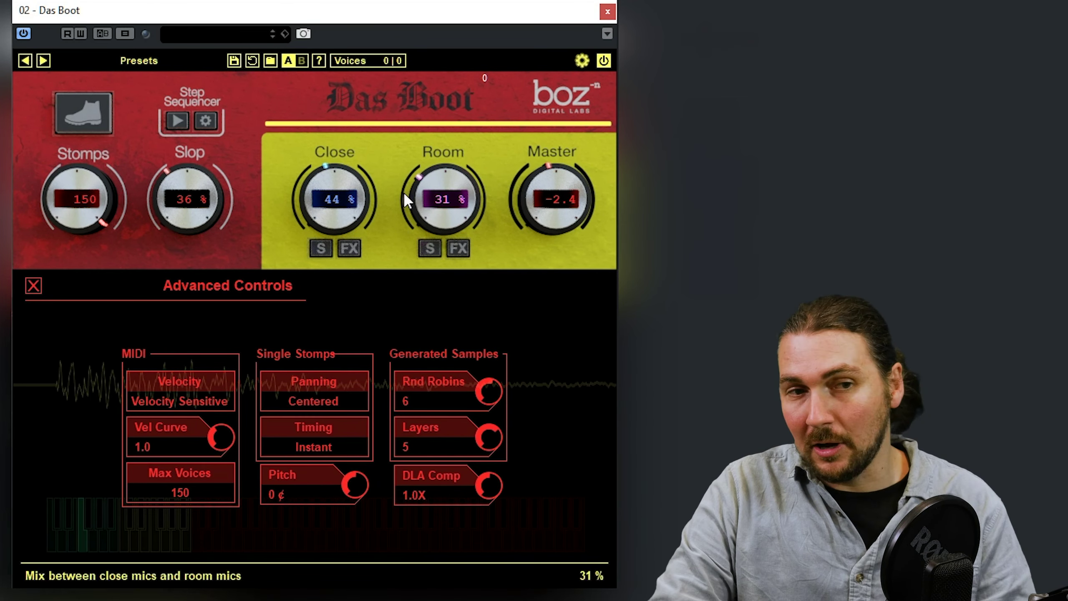
{"action": "left_click", "coordinate": [199, 408]}
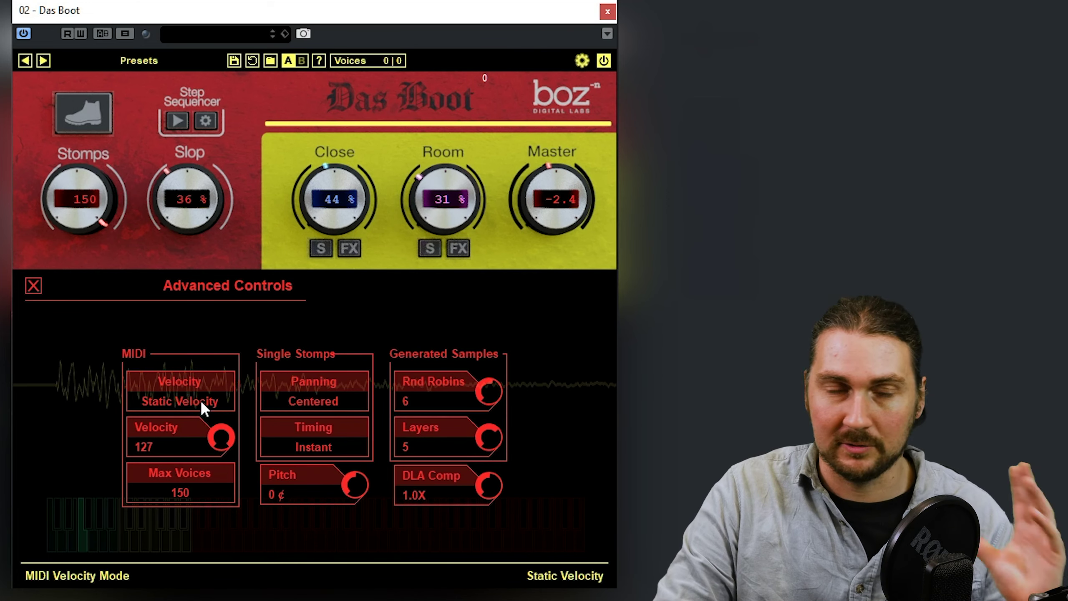
{"action": "left_click", "coordinate": [200, 399]}
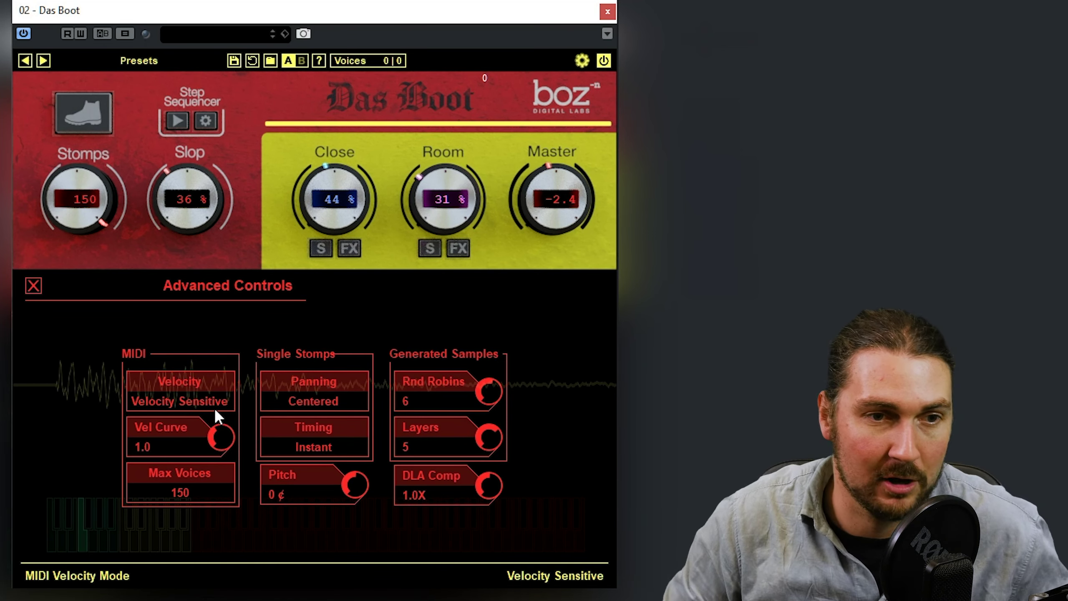
{"action": "left_click", "coordinate": [316, 399]}
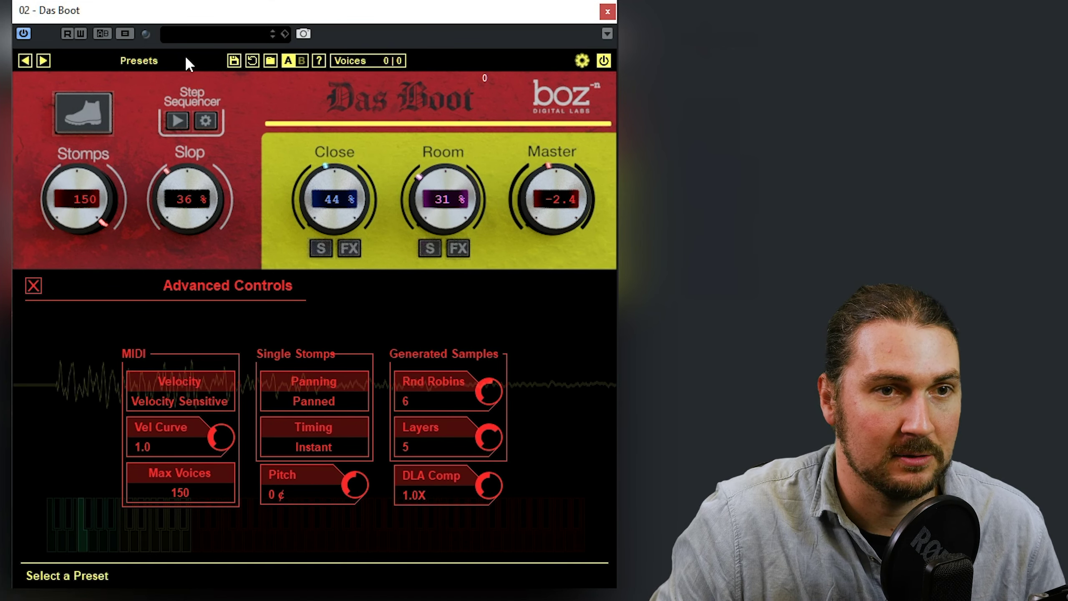
Audition the panned single stomps, then switch single stomp panning back to Centered
{"action": "left_click", "coordinate": [34, 286]}
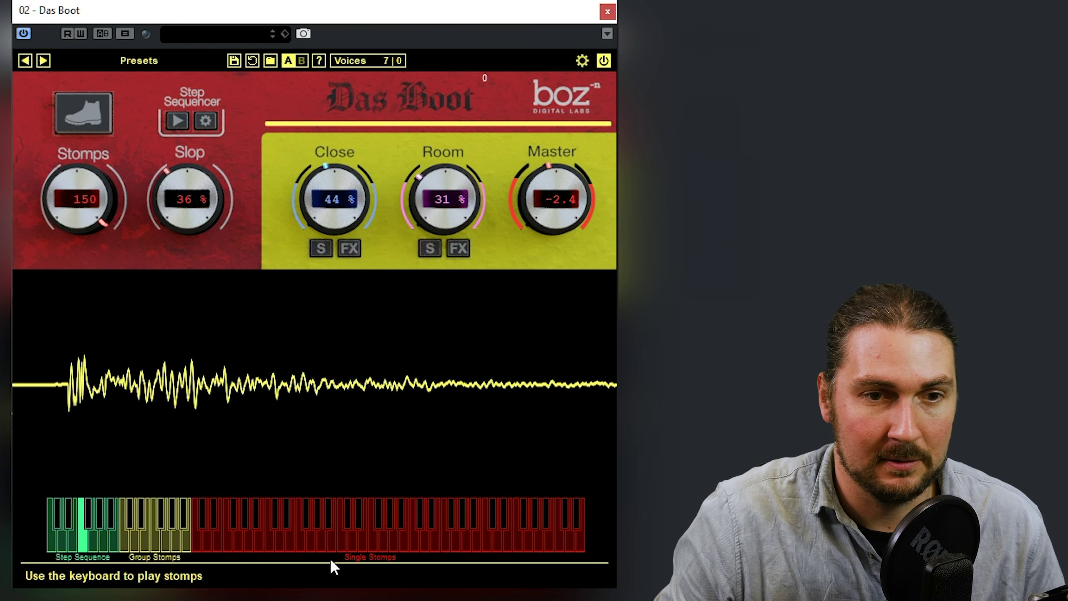
{"action": "left_click", "coordinate": [459, 536]}
{"action": "left_click", "coordinate": [561, 536]}
{"action": "left_click", "coordinate": [580, 537]}
{"action": "left_click", "coordinate": [456, 536]}
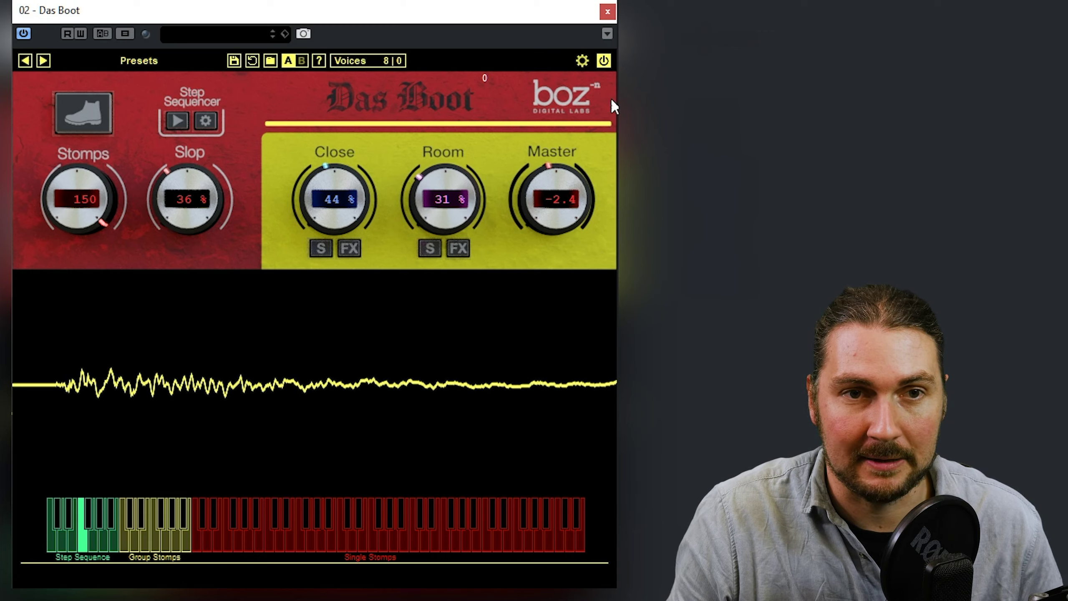
{"action": "left_click", "coordinate": [581, 61]}
{"action": "left_click", "coordinate": [312, 405]}
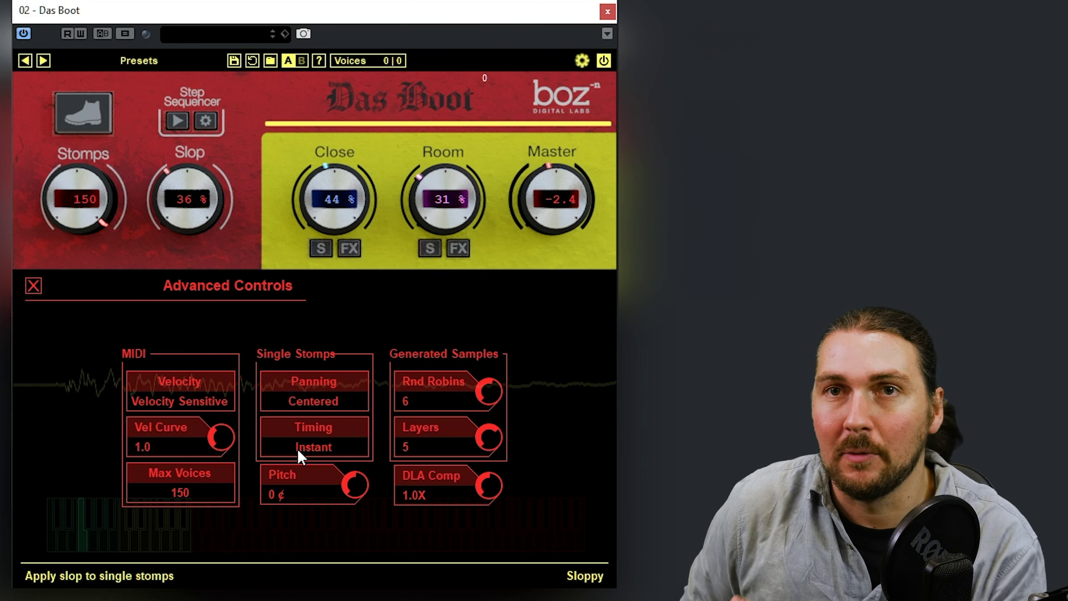
Try Sloppy single stomp timing, revert to Instant, and drag Stomps down from 150
{"action": "left_click", "coordinate": [297, 448]}
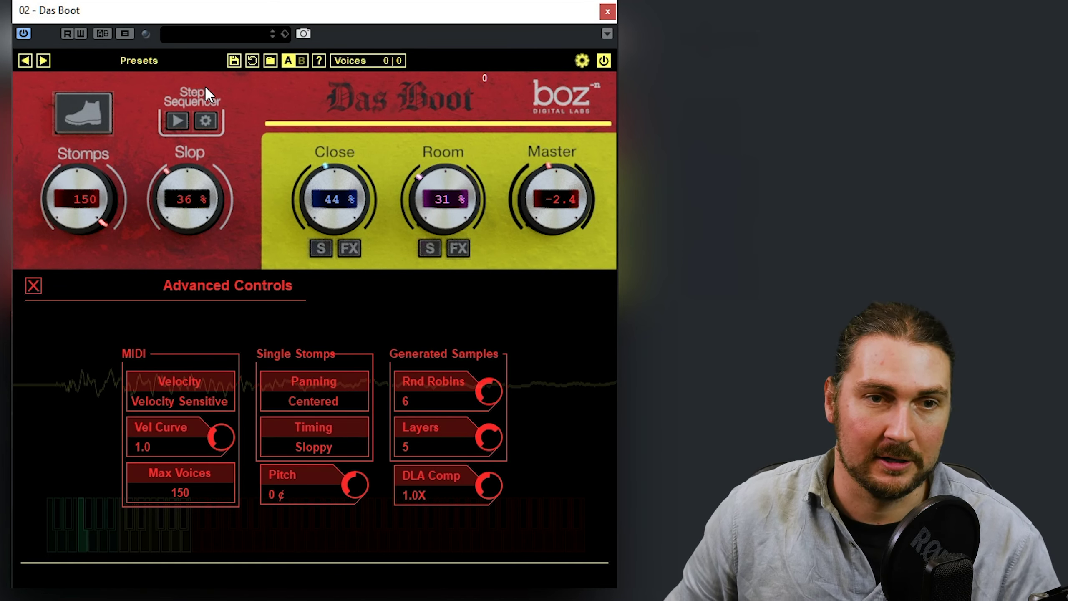
{"action": "left_click", "coordinate": [329, 440]}
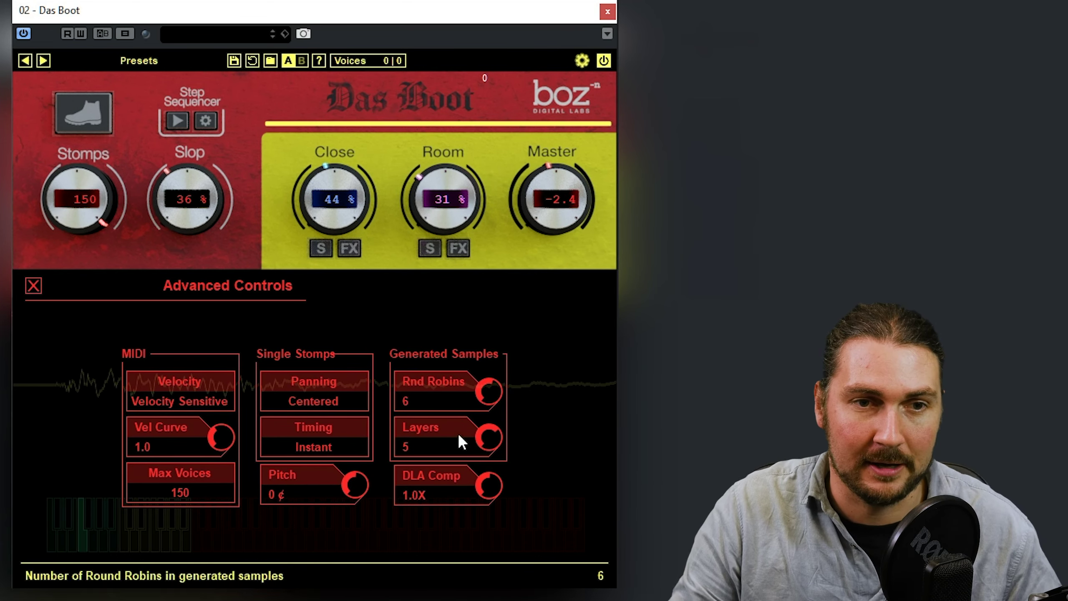
{"action": "scroll", "coordinate": [487, 375], "scroll_direction": "up", "scroll_amount": 1}
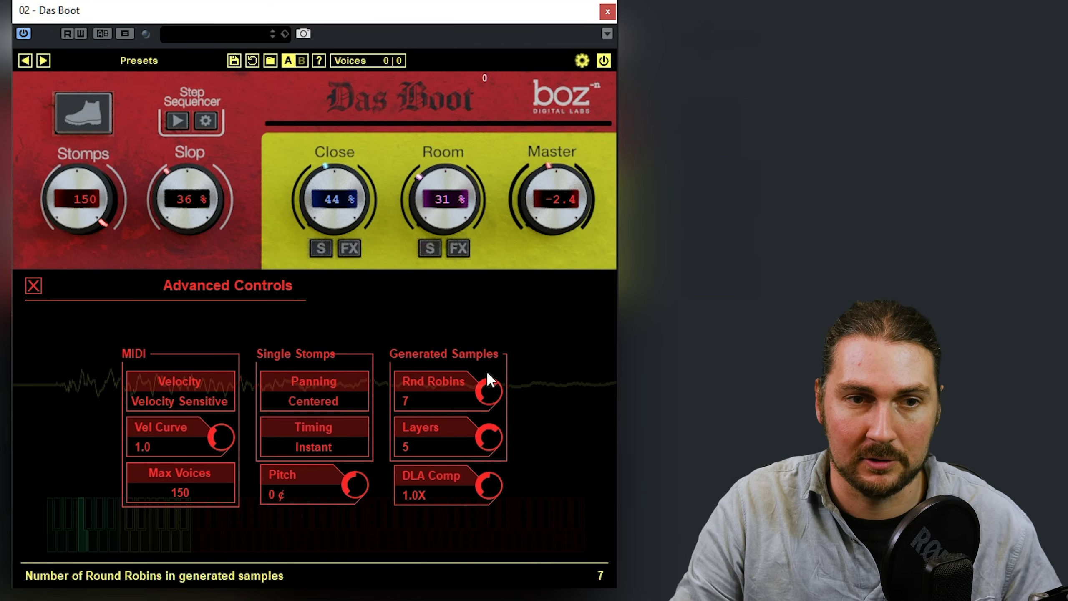
{"action": "scroll", "coordinate": [487, 436], "scroll_direction": "down", "scroll_amount": 1}
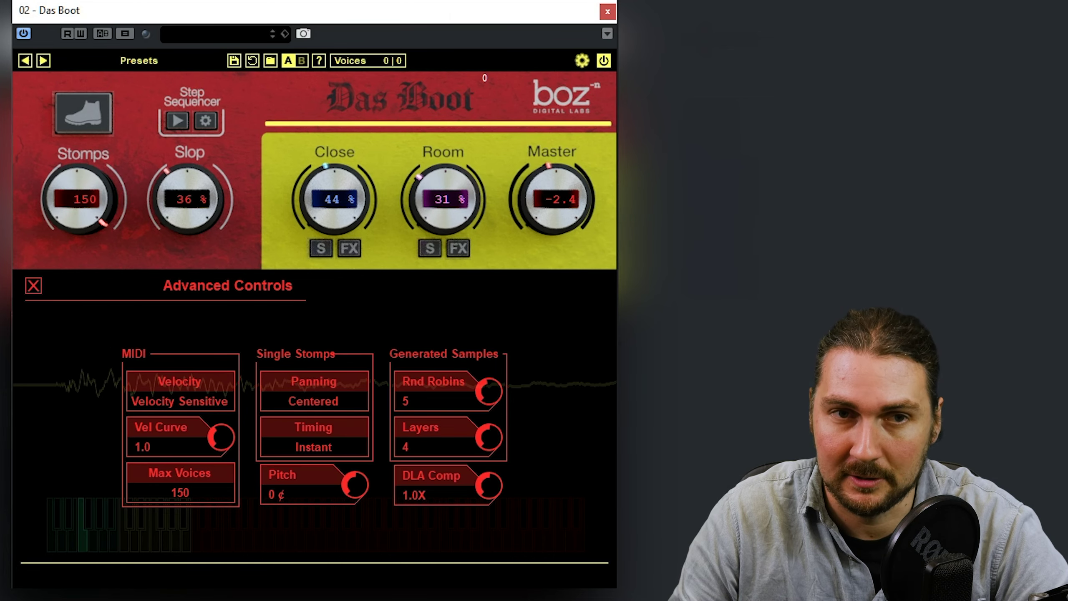
{"action": "left_click_drag", "start_coordinate": [98, 202], "coordinate": [78, 222]}
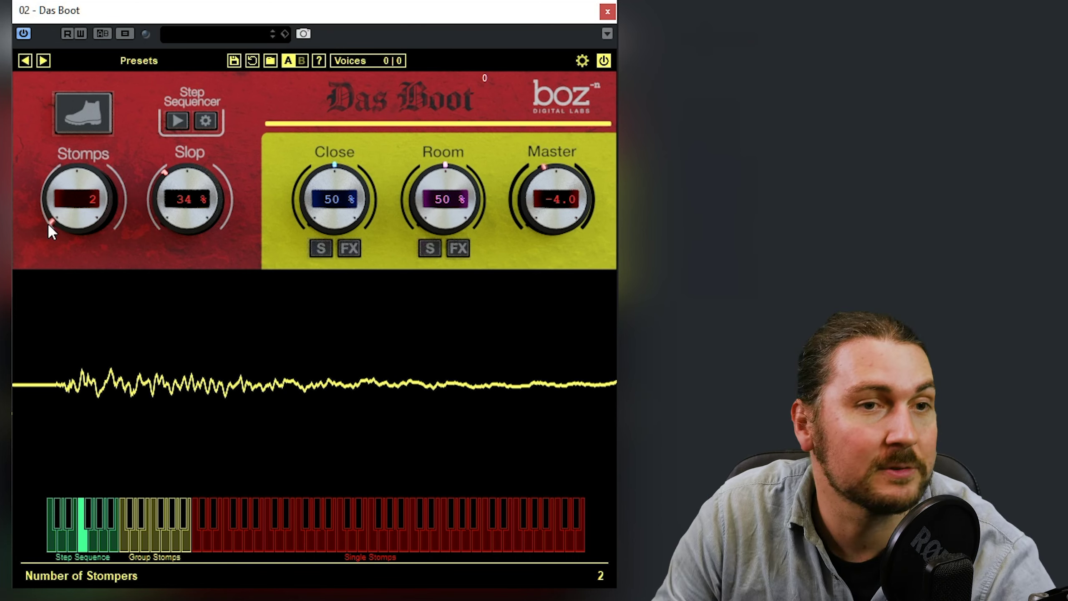
Audition the two-stomper sound, then sweep Slop from 0 % to 100 % and settle at 31 %
{"action": "left_click", "coordinate": [94, 108]}
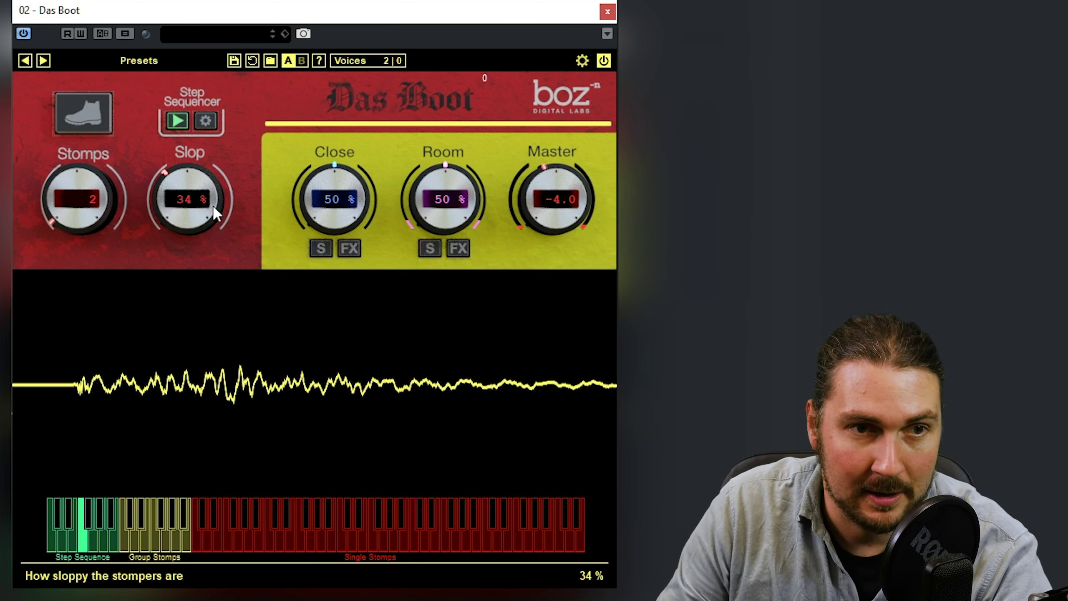
{"action": "left_click_drag", "start_coordinate": [211, 205], "coordinate": [210, 393]}
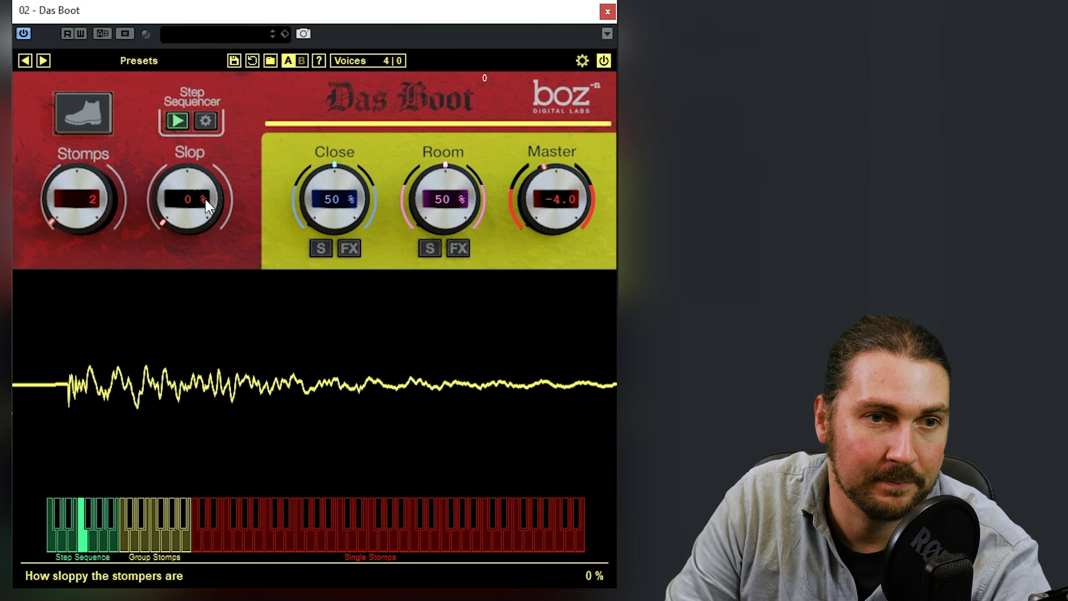
{"action": "left_click_drag", "start_coordinate": [208, 205], "coordinate": [198, 165]}
{"action": "scroll", "coordinate": [194, 226], "scroll_direction": "up", "scroll_amount": 9}
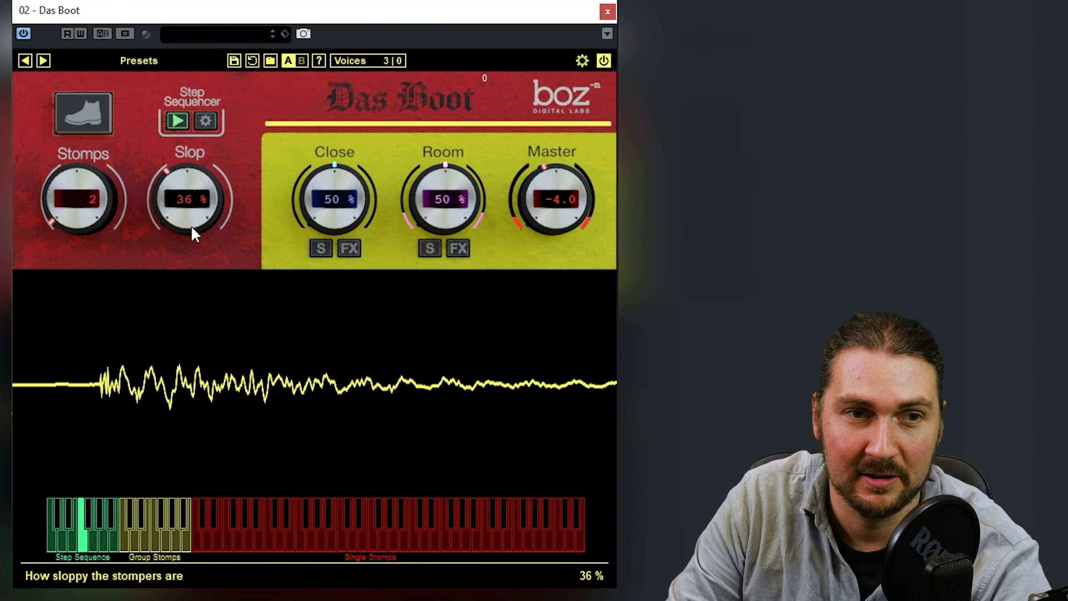
{"action": "scroll", "coordinate": [192, 230], "scroll_direction": "up", "scroll_amount": 16}
{"action": "scroll", "coordinate": [189, 239], "scroll_direction": "up", "scroll_amount": 17}
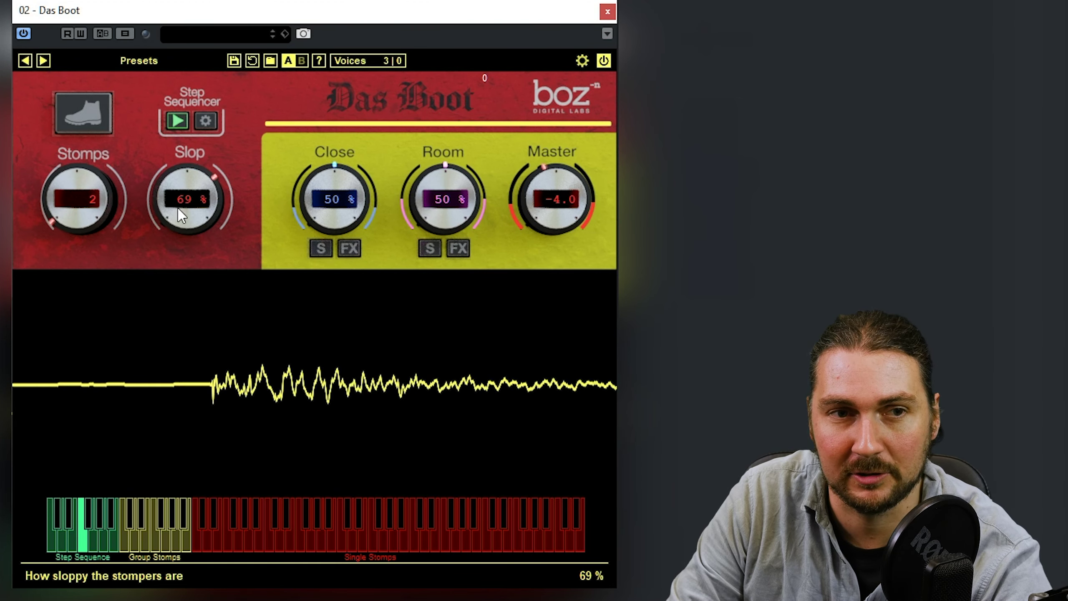
{"action": "scroll", "coordinate": [181, 201], "scroll_direction": "up", "scroll_amount": 20}
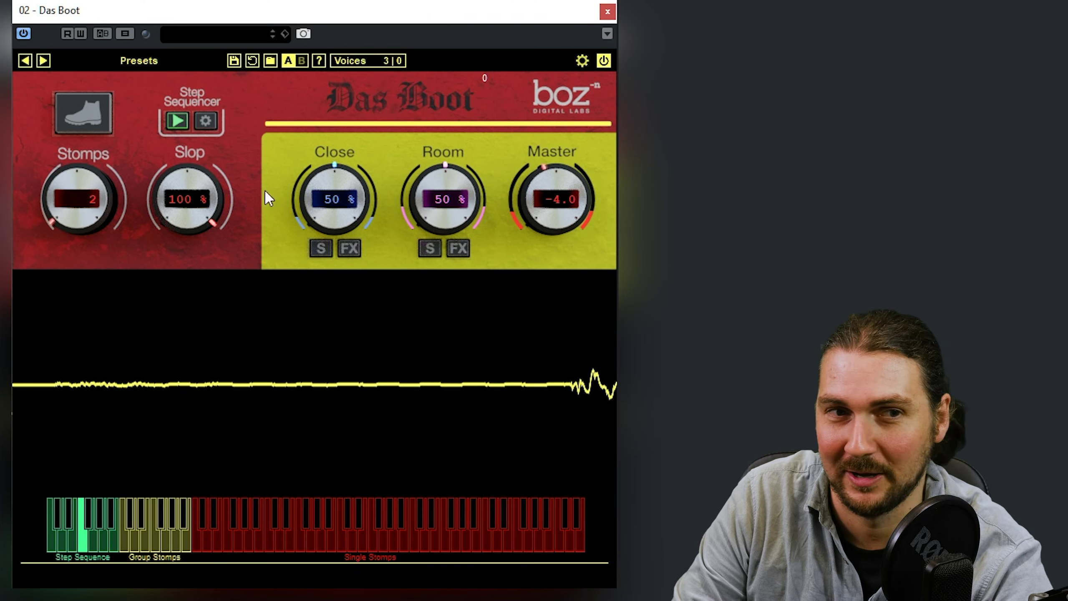
{"action": "left_click_drag", "start_coordinate": [201, 199], "coordinate": [159, 416]}
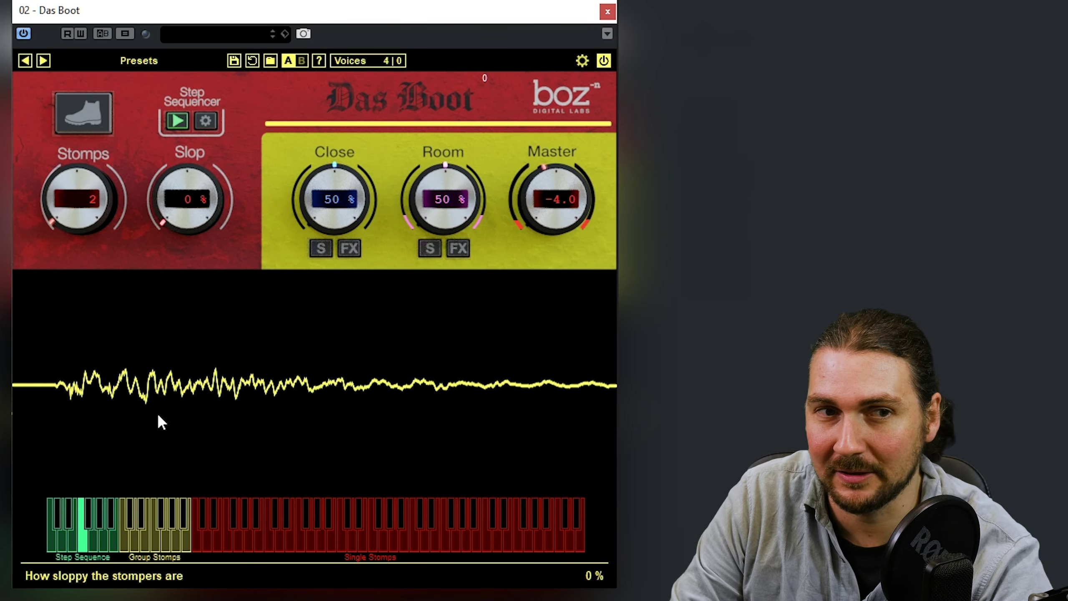
{"action": "left_click_drag", "start_coordinate": [165, 198], "coordinate": [179, 240]}
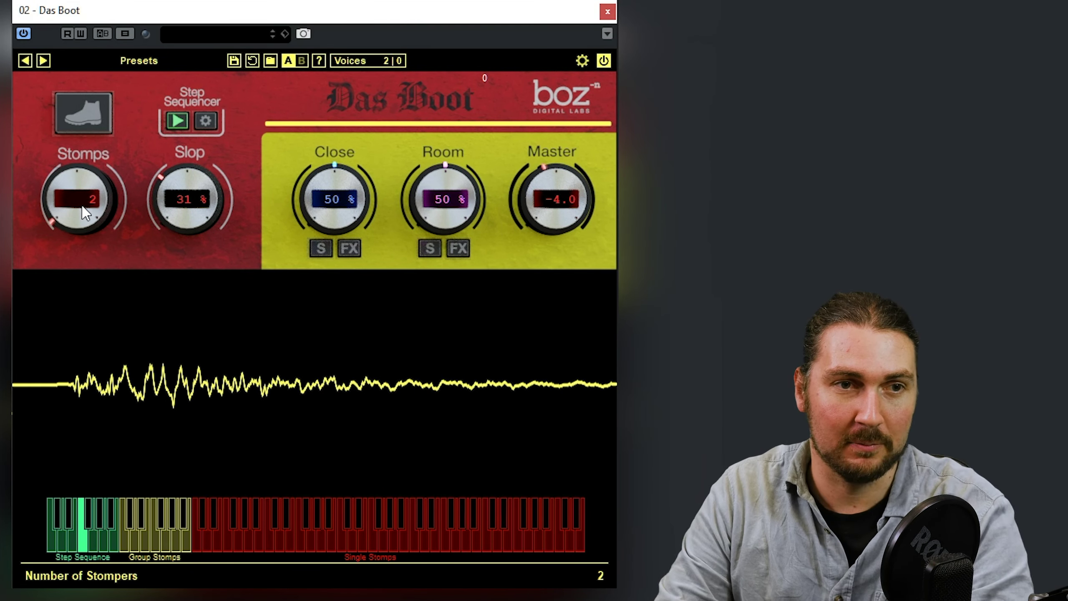
Increase the stompers, then sweep Slop through 0 %, 56 % and 100 %, easing back near 55 %
{"action": "left_click_drag", "start_coordinate": [77, 231], "coordinate": [61, 191]}
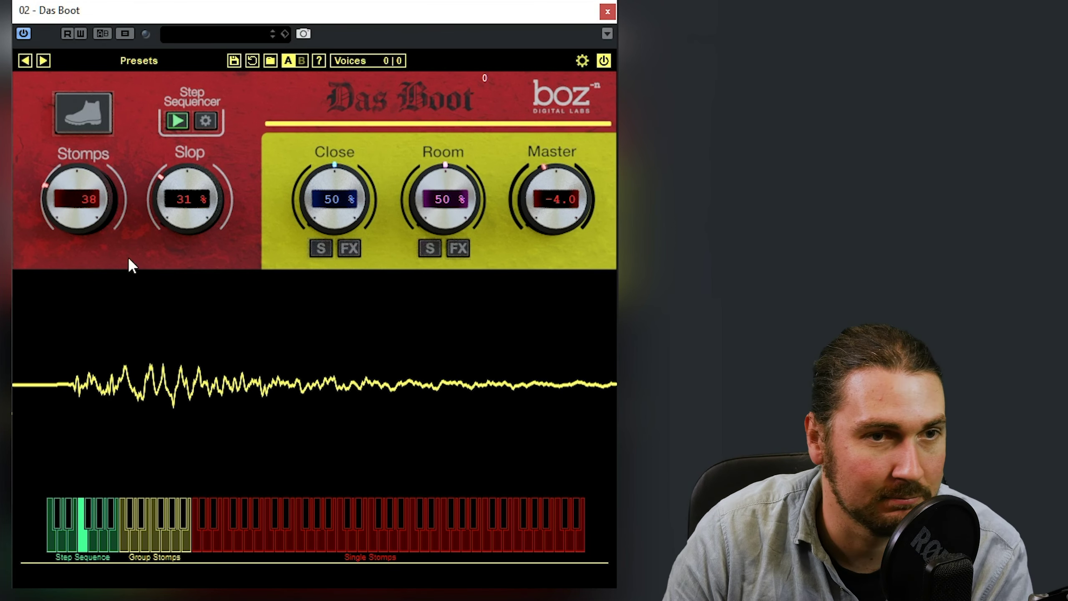
{"action": "scroll", "coordinate": [50, 202], "scroll_direction": "up", "scroll_amount": 2}
{"action": "scroll", "coordinate": [45, 194], "scroll_direction": "down", "scroll_amount": 1}
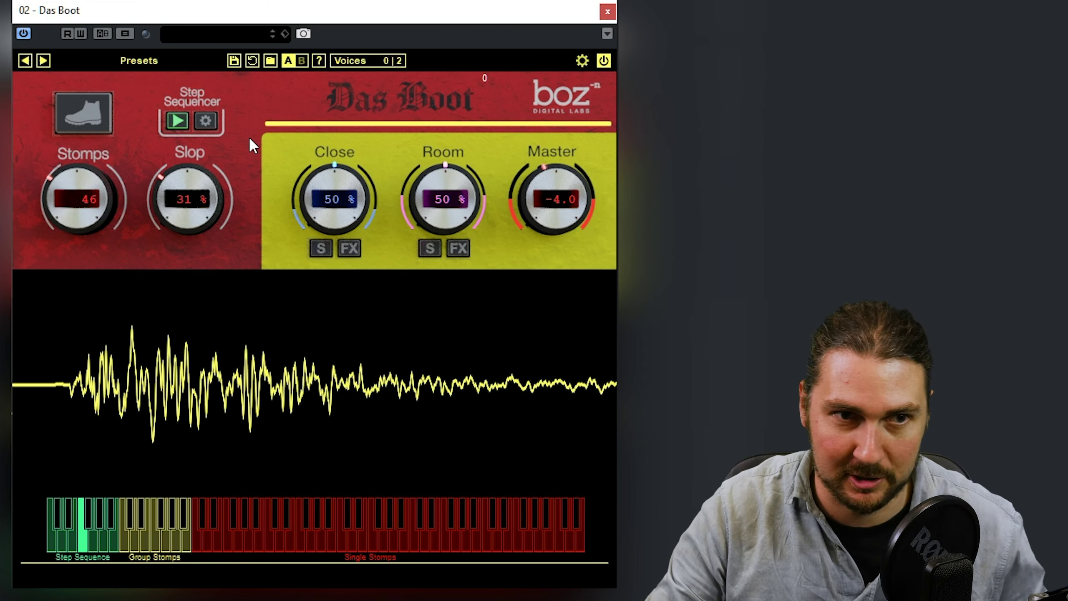
{"action": "left_click_drag", "start_coordinate": [178, 220], "coordinate": [186, 315]}
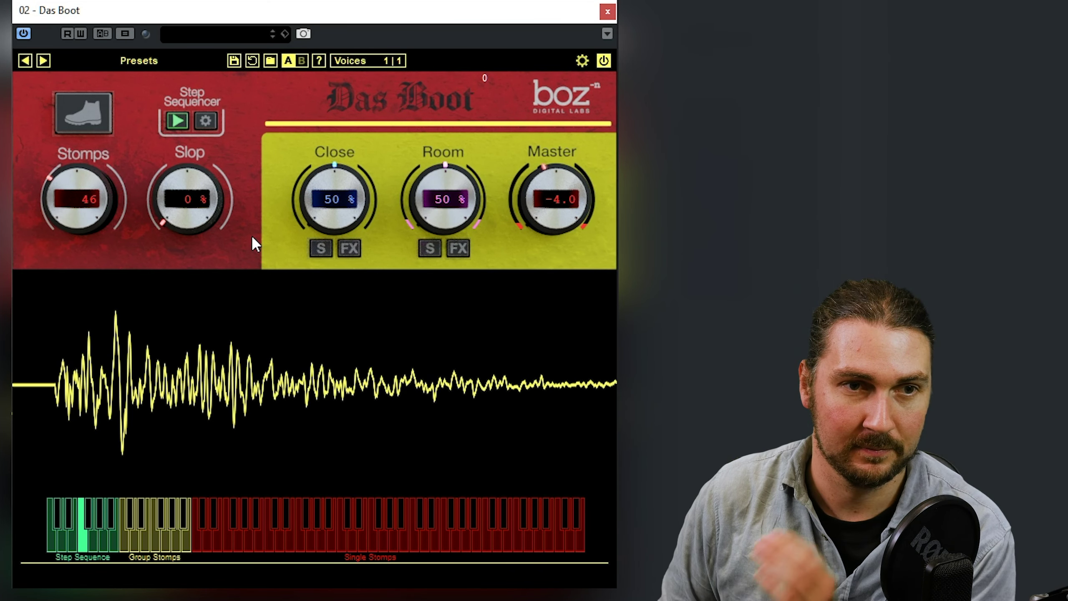
{"action": "left_click_drag", "start_coordinate": [163, 234], "coordinate": [202, 51]}
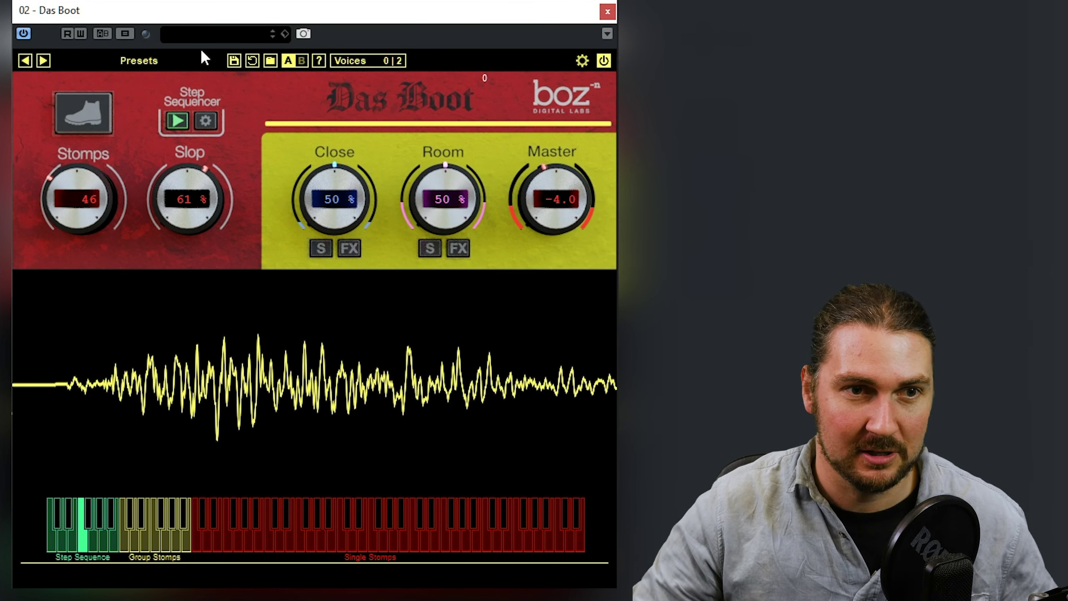
{"action": "left_click_drag", "start_coordinate": [178, 224], "coordinate": [176, 95]}
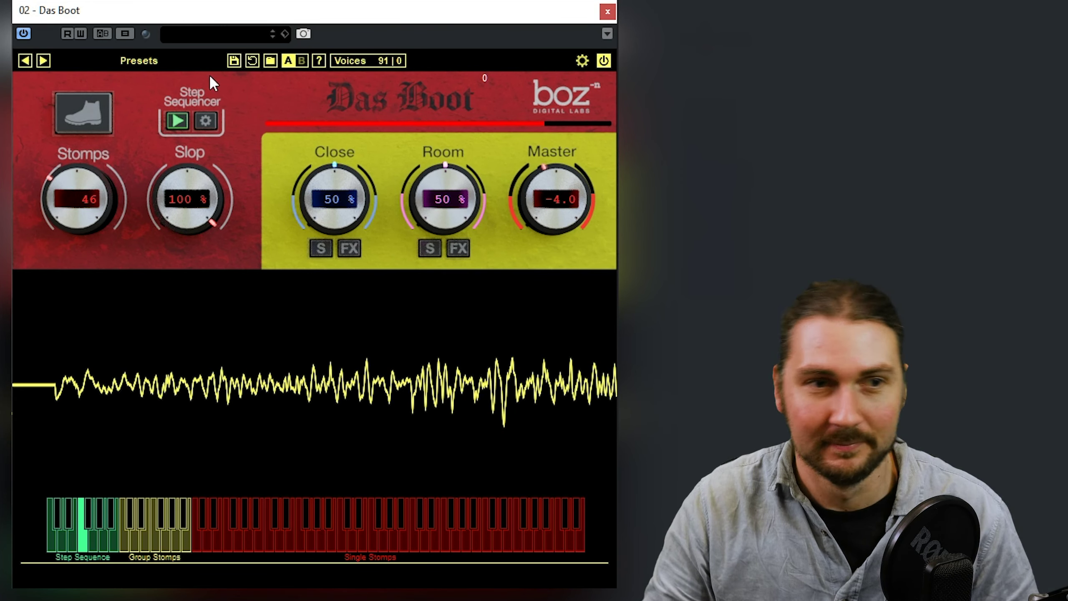
{"action": "left_click_drag", "start_coordinate": [160, 209], "coordinate": [180, 222]}
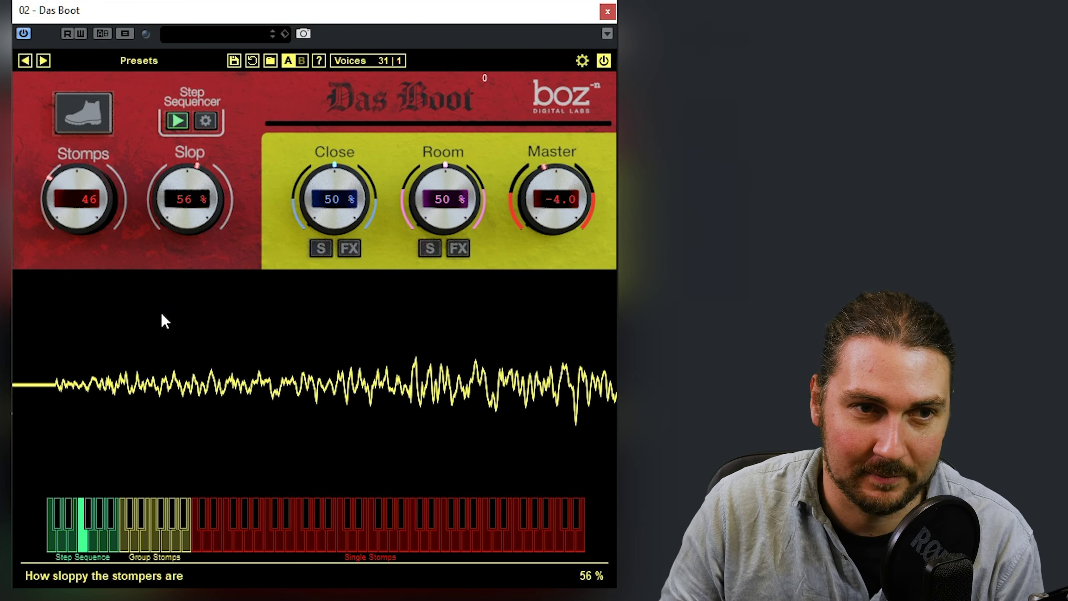
{"action": "left_click_drag", "start_coordinate": [163, 315], "coordinate": [161, 312]}
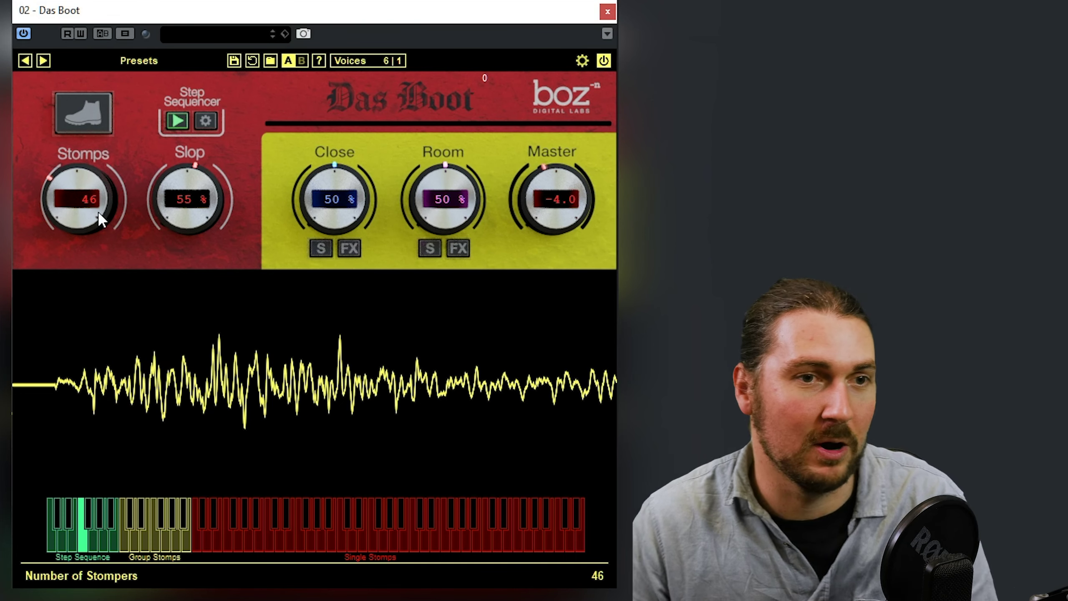
{"action": "scroll", "coordinate": [98, 229], "scroll_direction": "up", "scroll_amount": 1}
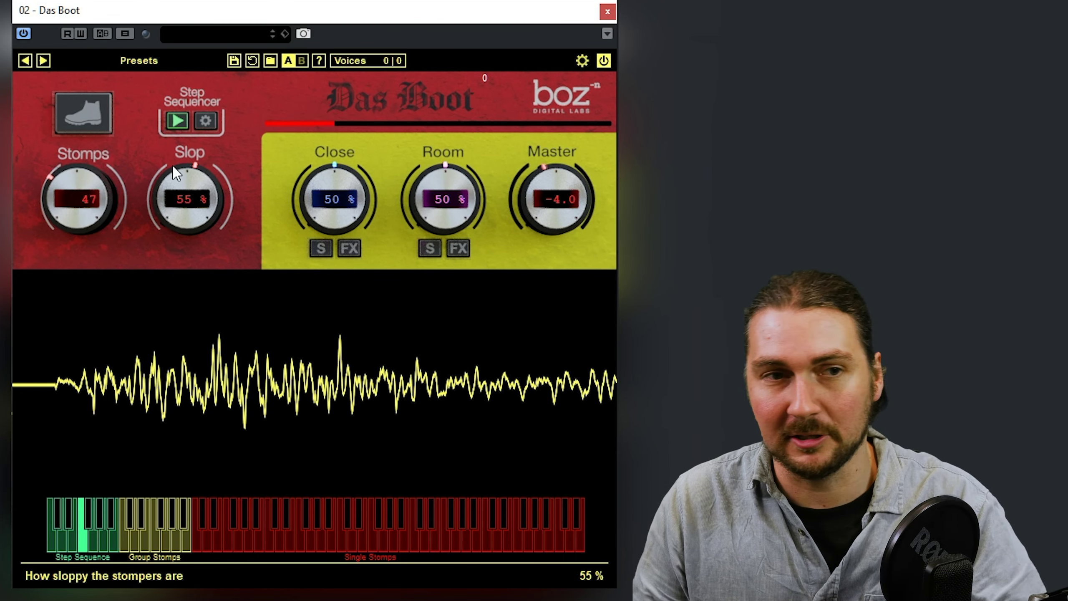
{"action": "left_click_drag", "start_coordinate": [167, 202], "coordinate": [149, 215]}
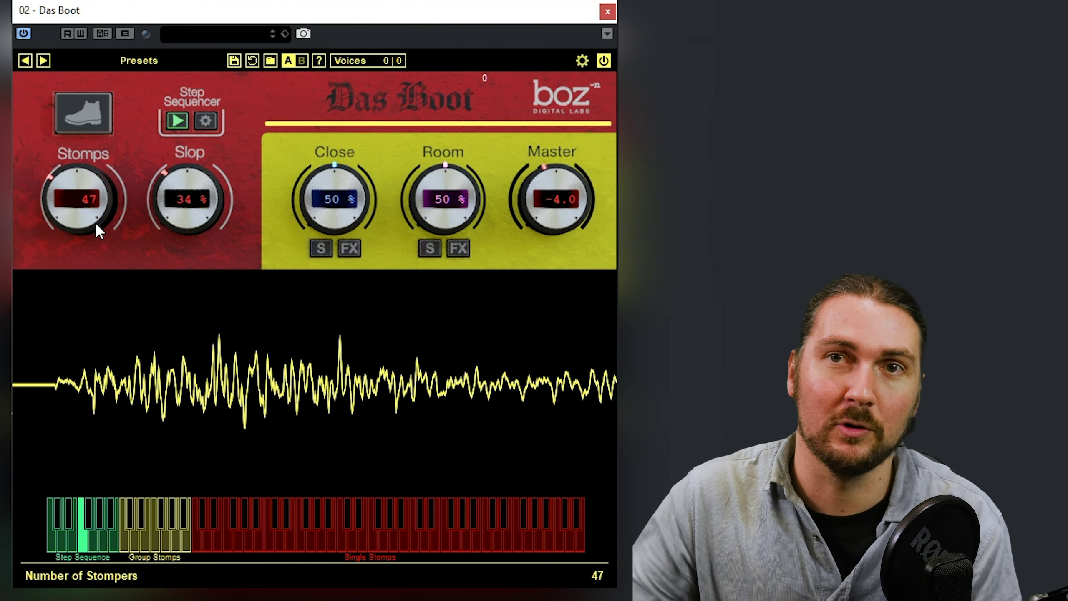
Push the stompers up to 150 and move Slop to about 65 %, then about a third
{"action": "left_click_drag", "start_coordinate": [90, 221], "coordinate": [71, 129]}
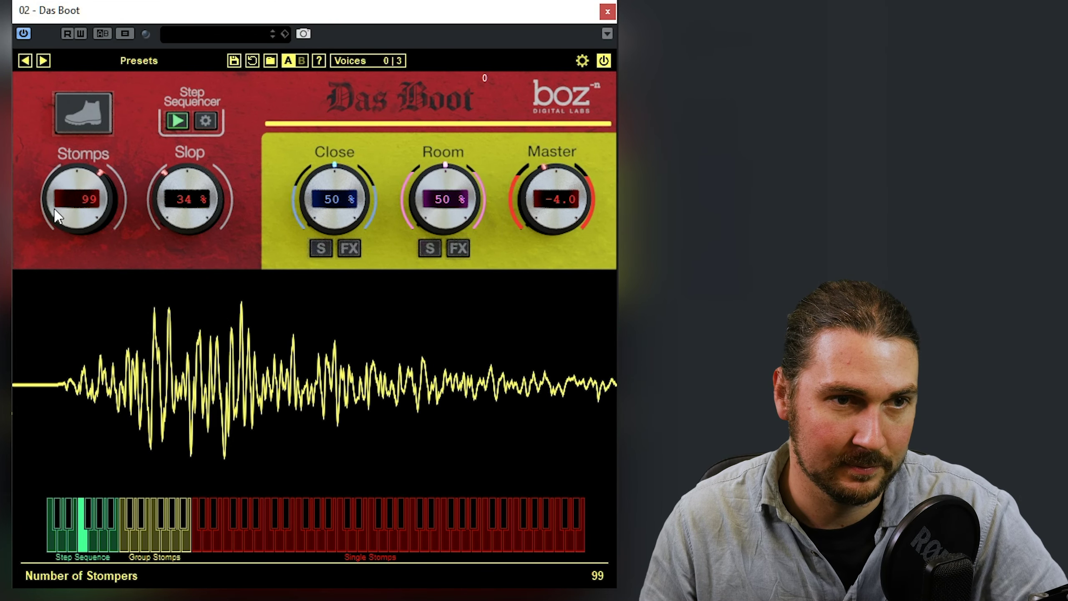
{"action": "left_click_drag", "start_coordinate": [48, 194], "coordinate": [46, 139]}
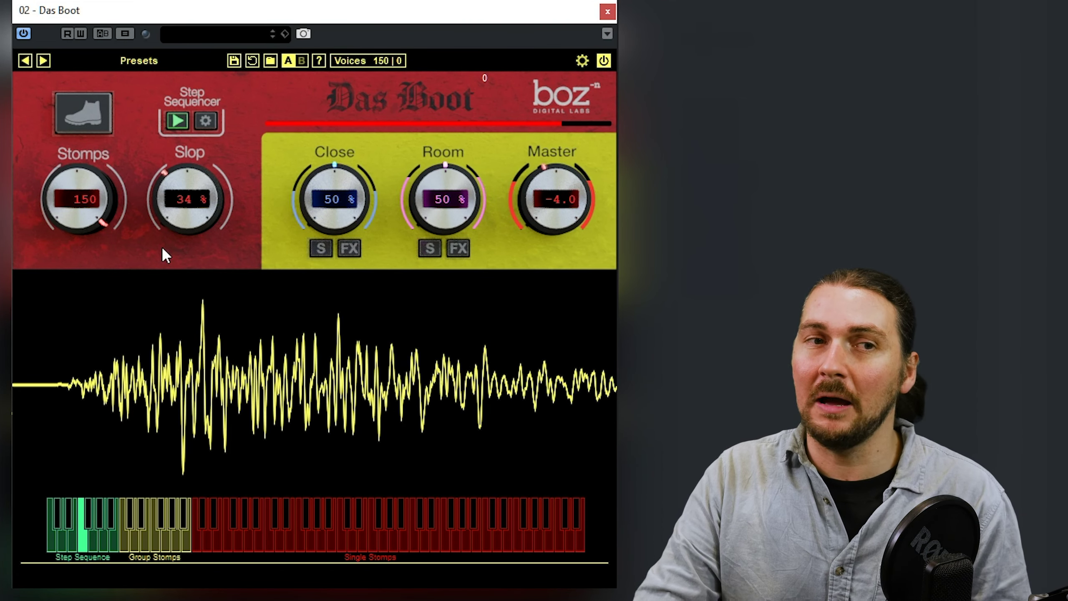
{"action": "mouse_move", "coordinate": [189, 168]}
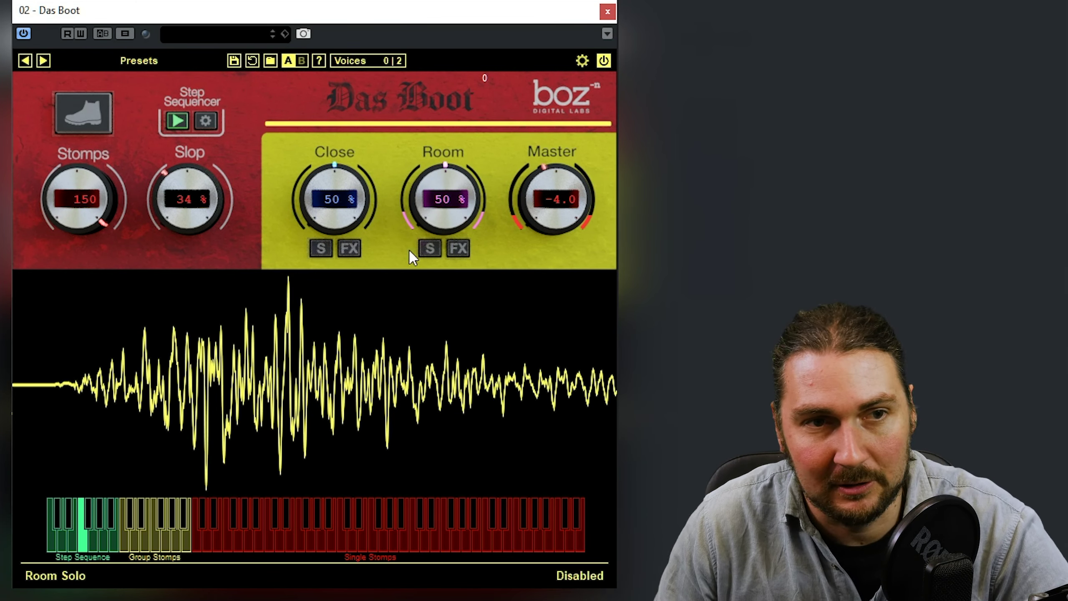
{"action": "scroll", "coordinate": [206, 216], "scroll_direction": "up", "scroll_amount": 1}
{"action": "left_click_drag", "start_coordinate": [206, 216], "coordinate": [204, 127]}
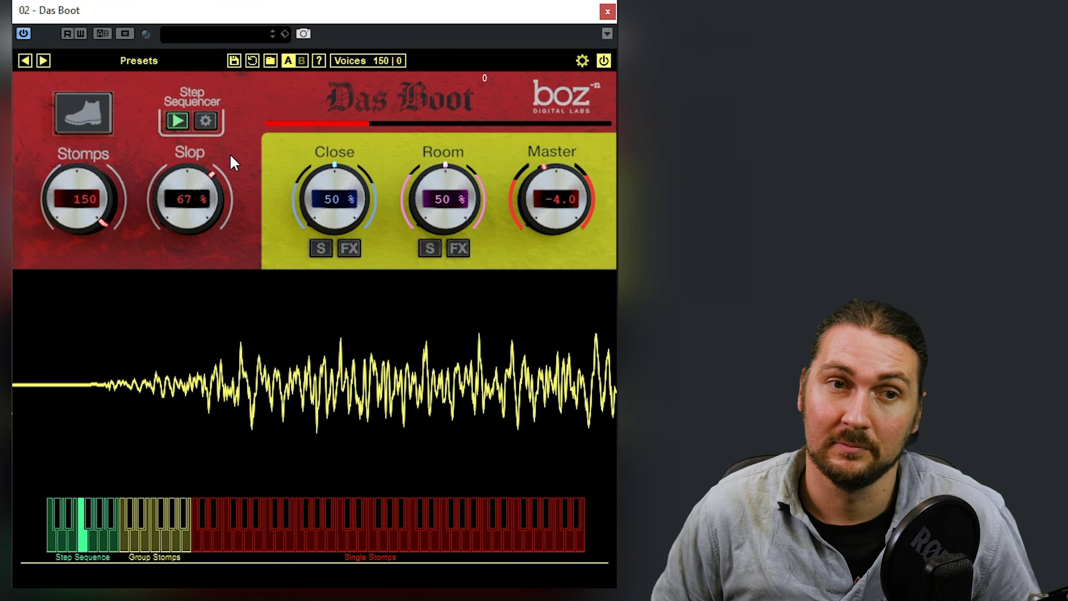
{"action": "left_click_drag", "start_coordinate": [207, 173], "coordinate": [197, 338]}
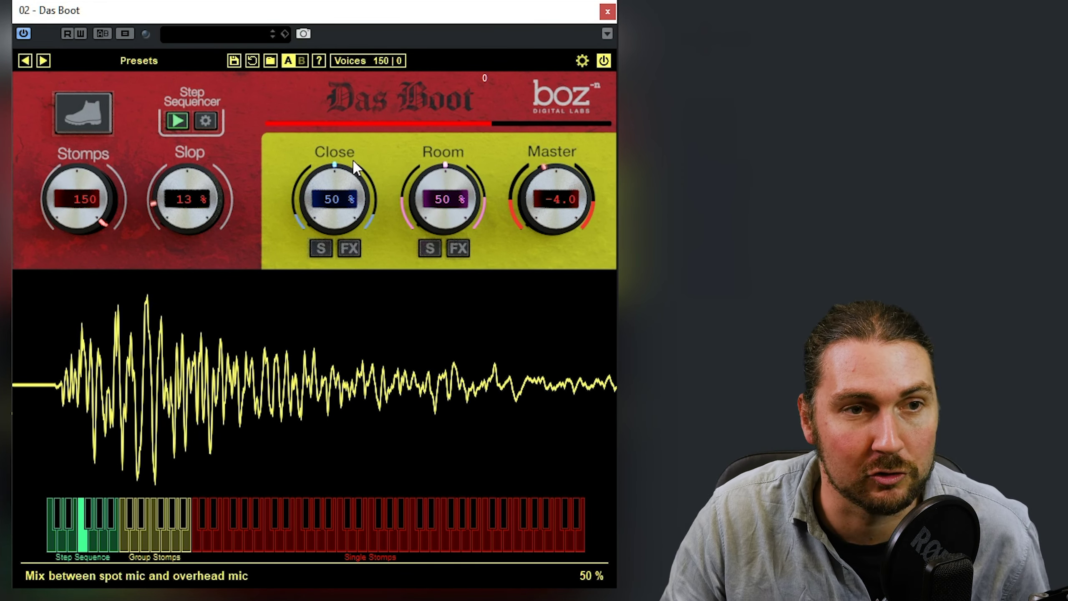
Cut the stompers from 150 to 52 and ease Slop to 25 %
{"action": "left_click_drag", "start_coordinate": [77, 198], "coordinate": [38, 350]}
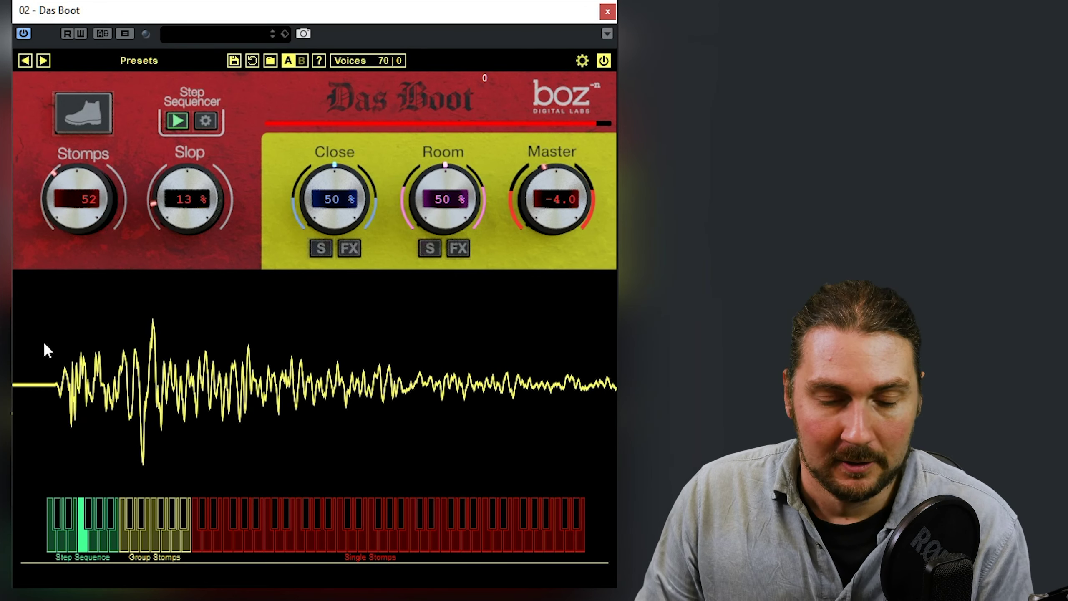
{"action": "left_click_drag", "start_coordinate": [55, 148], "coordinate": [56, 158]}
{"action": "left_click_drag", "start_coordinate": [187, 213], "coordinate": [186, 206]}
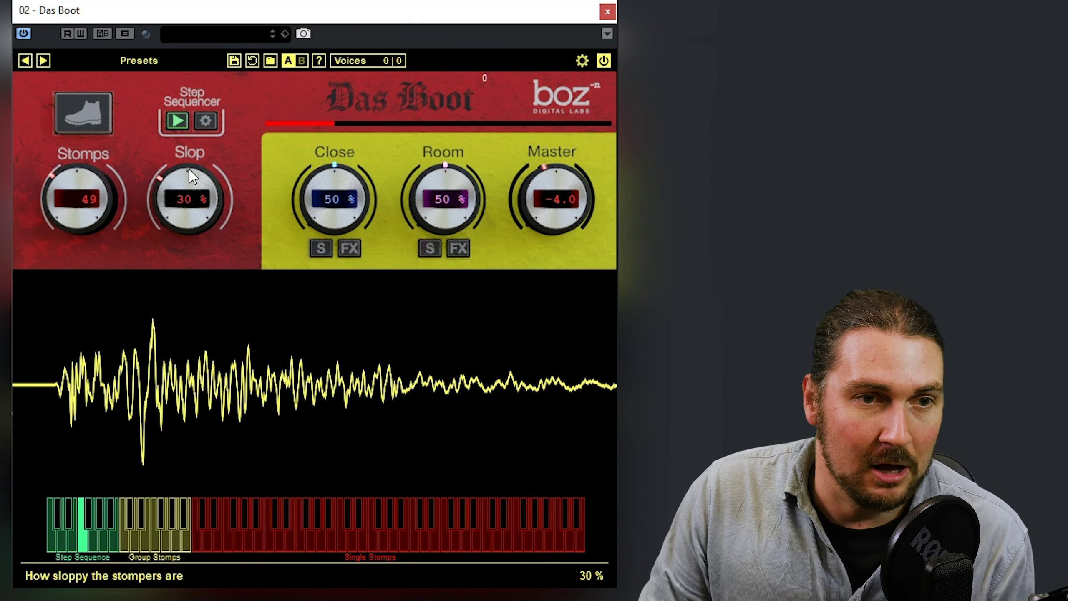
{"action": "scroll", "coordinate": [110, 180], "scroll_direction": "up", "scroll_amount": 4}
{"action": "scroll", "coordinate": [147, 195], "scroll_direction": "down", "scroll_amount": 4}
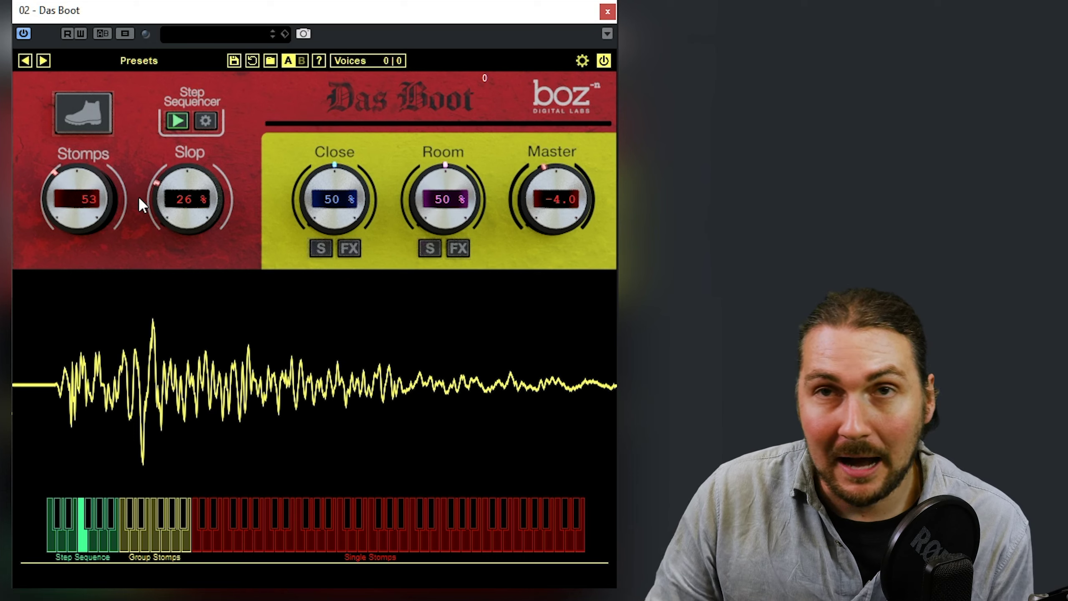
{"action": "scroll", "coordinate": [135, 195], "scroll_direction": "down", "scroll_amount": 1}
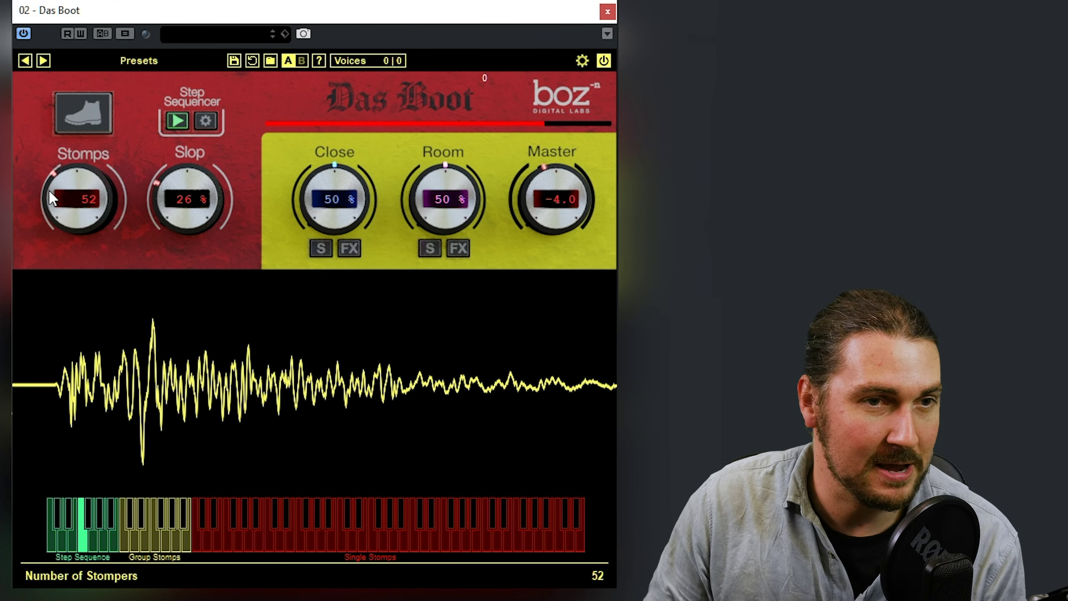
{"action": "scroll", "coordinate": [156, 196], "scroll_direction": "down", "scroll_amount": 1}
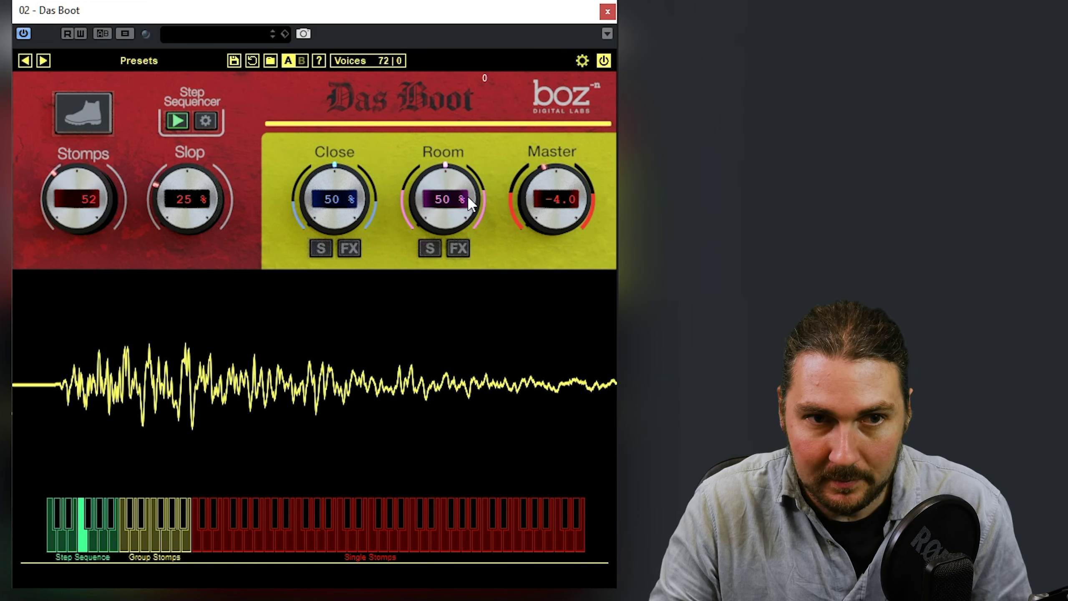
Solo the close mic and sweep its level from 0 % up to 100 %
{"action": "left_click", "coordinate": [346, 250]}
{"action": "left_click", "coordinate": [320, 248]}
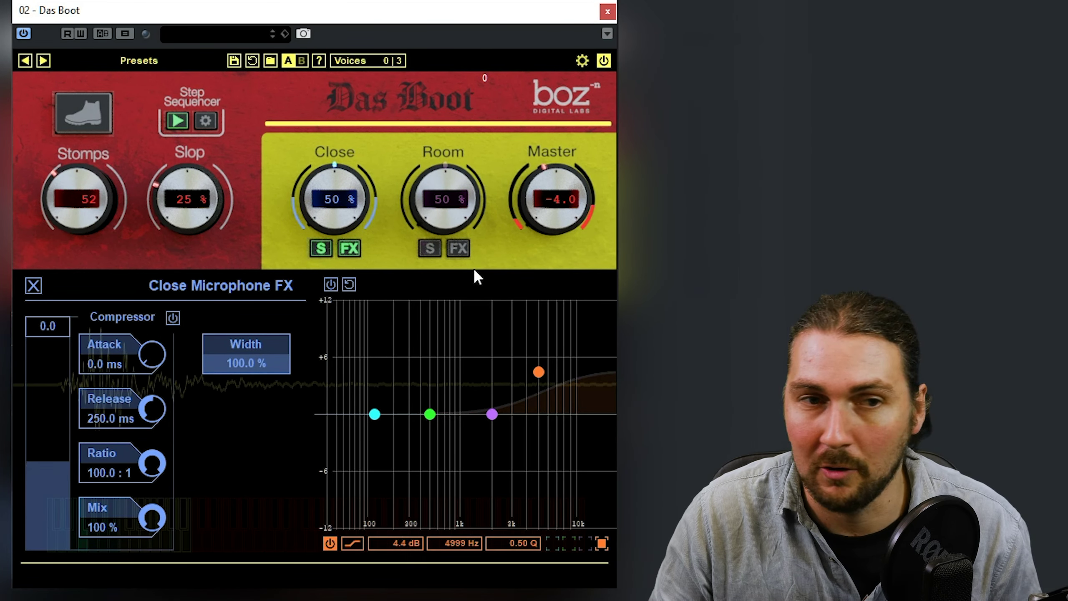
{"action": "left_click", "coordinate": [351, 248]}
{"action": "left_click_drag", "start_coordinate": [334, 214], "coordinate": [332, 323]}
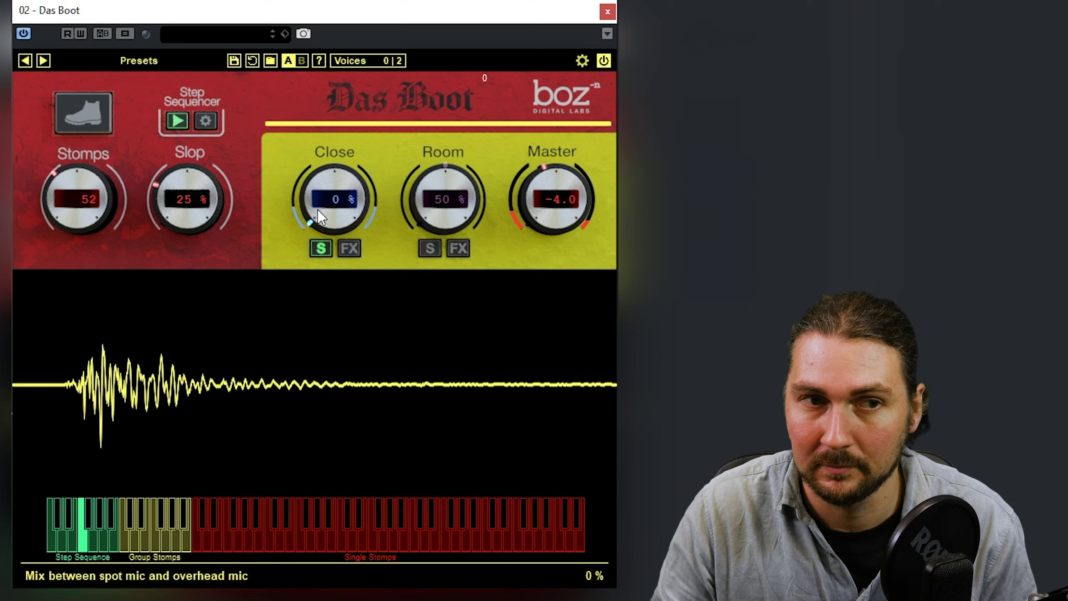
{"action": "left_click_drag", "start_coordinate": [322, 221], "coordinate": [339, 68]}
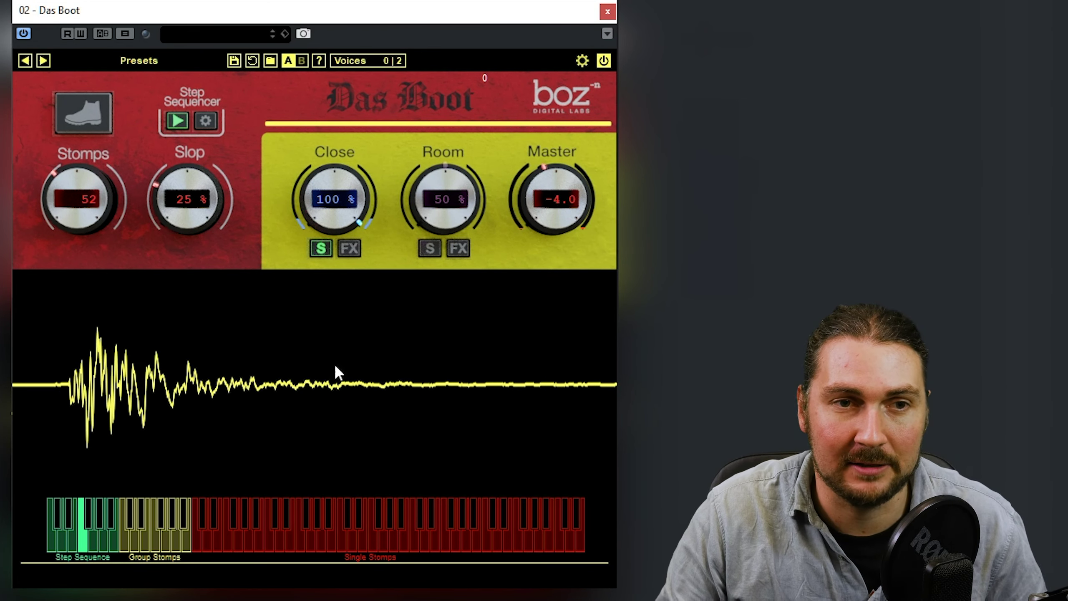
Bring the close mic down and settle it at 44 %, then solo the room mic and show its FX
{"action": "left_click_drag", "start_coordinate": [301, 179], "coordinate": [257, 337]}
{"action": "left_click_drag", "start_coordinate": [315, 187], "coordinate": [316, 189]}
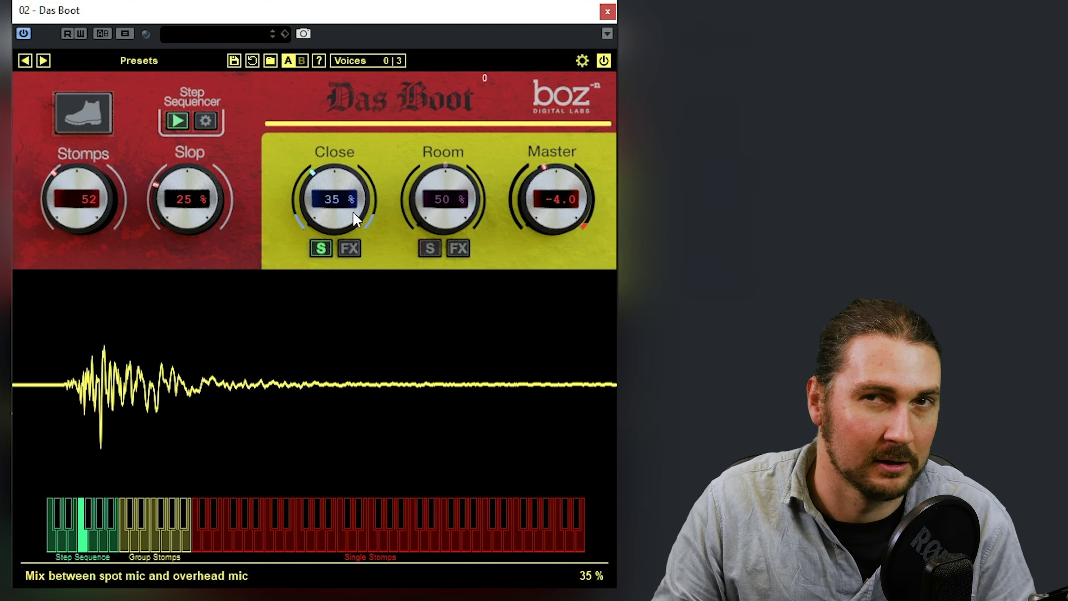
{"action": "left_click_drag", "start_coordinate": [353, 219], "coordinate": [354, 222]}
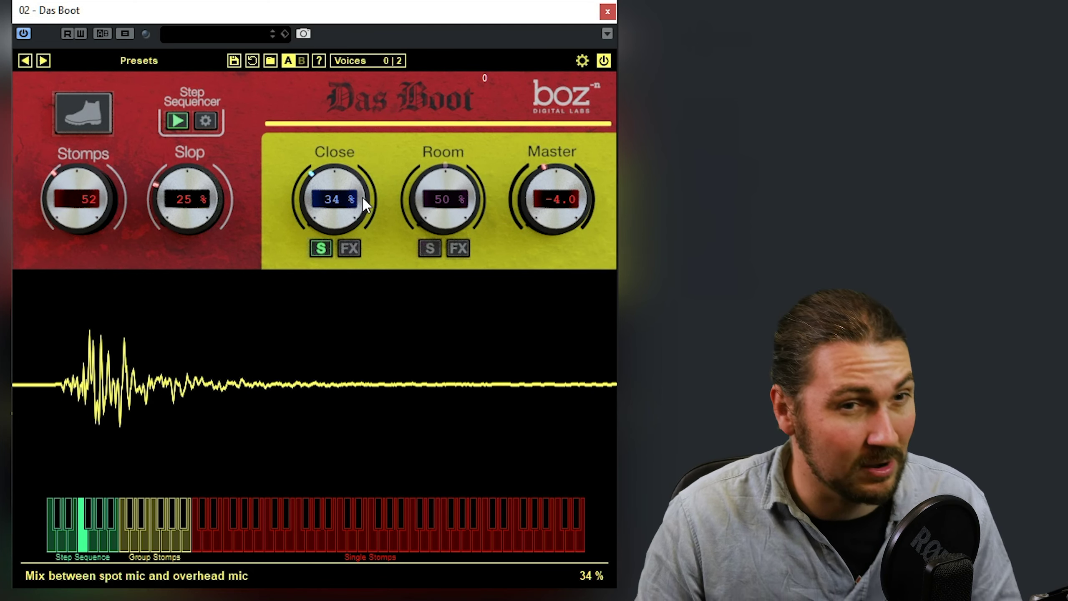
{"action": "scroll", "coordinate": [361, 196], "scroll_direction": "up", "scroll_amount": 1}
{"action": "left_click_drag", "start_coordinate": [336, 226], "coordinate": [329, 210]}
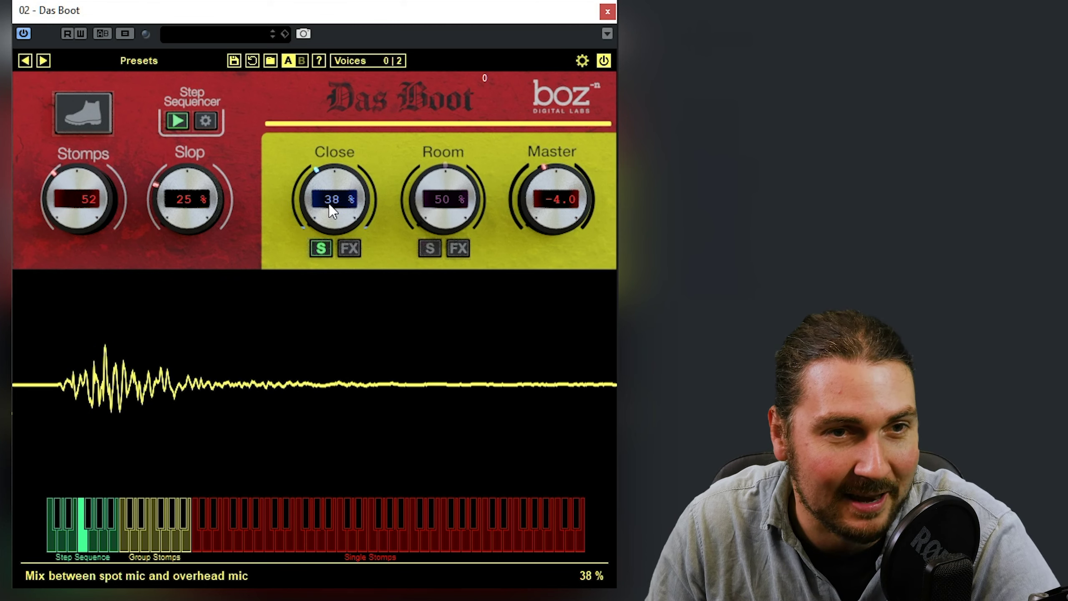
{"action": "scroll", "coordinate": [336, 185], "scroll_direction": "up", "scroll_amount": 13}
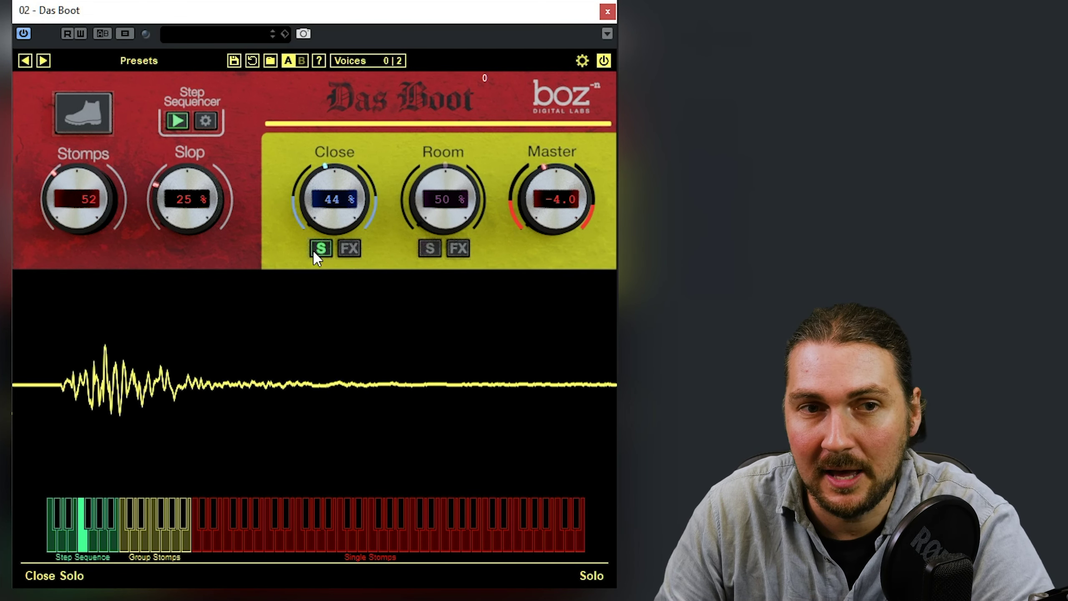
{"action": "left_click", "coordinate": [426, 249]}
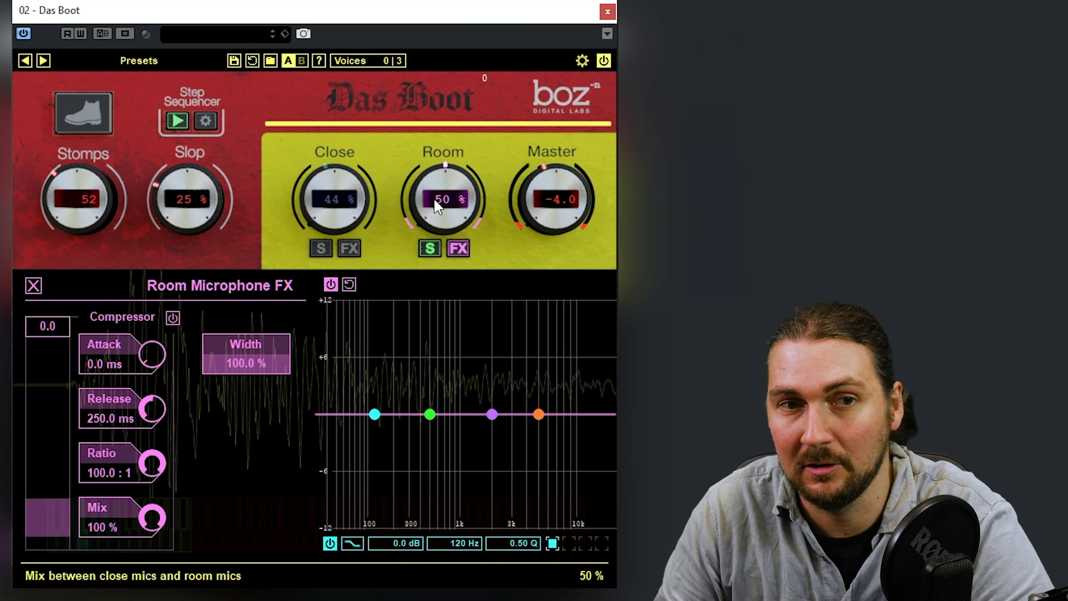
Unsolo the room mic and drag its level to 0%, then back up to 21%
{"action": "left_click", "coordinate": [429, 248]}
{"action": "mouse_move", "coordinate": [441, 172]}
{"action": "left_mouse_down"}
{"action": "mouse_move", "coordinate": [458, 213]}
{"action": "mouse_move", "coordinate": [425, 213]}
{"action": "mouse_move", "coordinate": [435, 191]}
{"action": "left_mouse_up"}
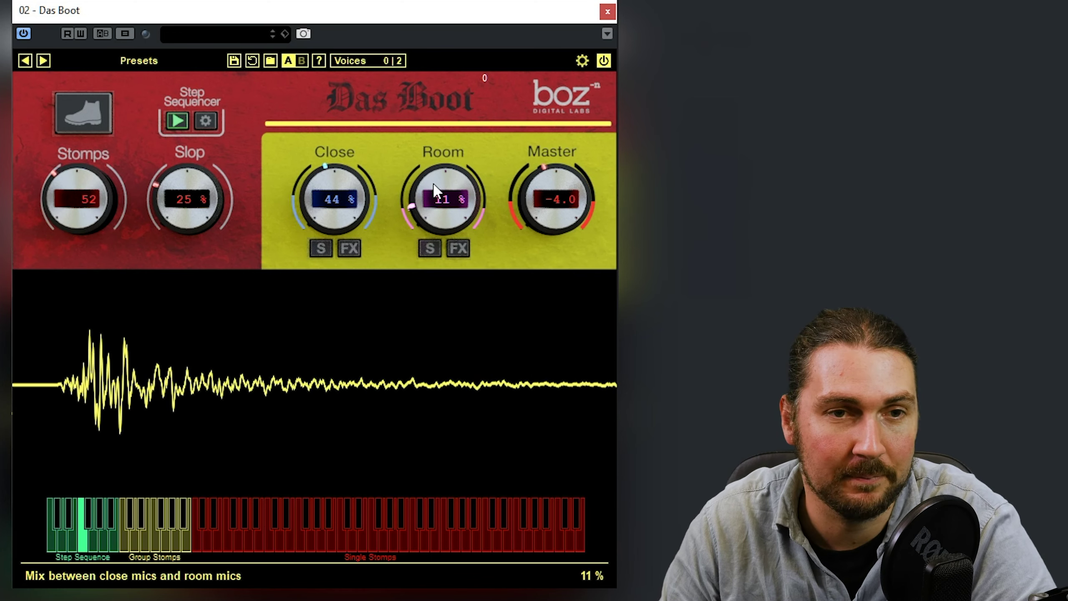
{"action": "left_click_drag", "start_coordinate": [435, 192], "coordinate": [424, 170]}
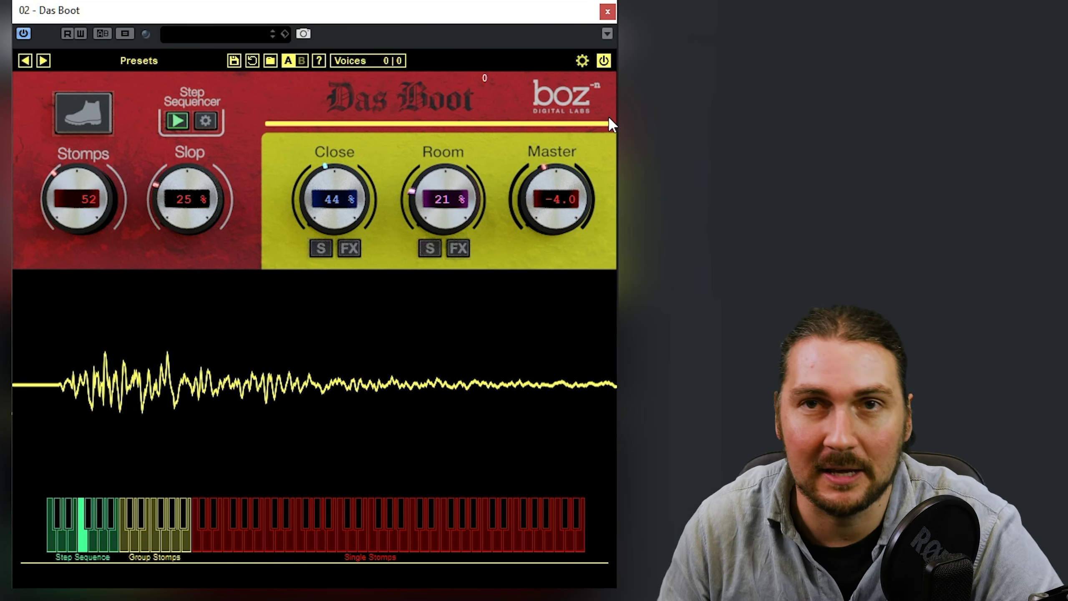
{"action": "left_click", "coordinate": [349, 248]}
Compare the room and close mic FX panels, then select close EQ band 3 at 2000 Hz
{"action": "left_click", "coordinate": [459, 248]}
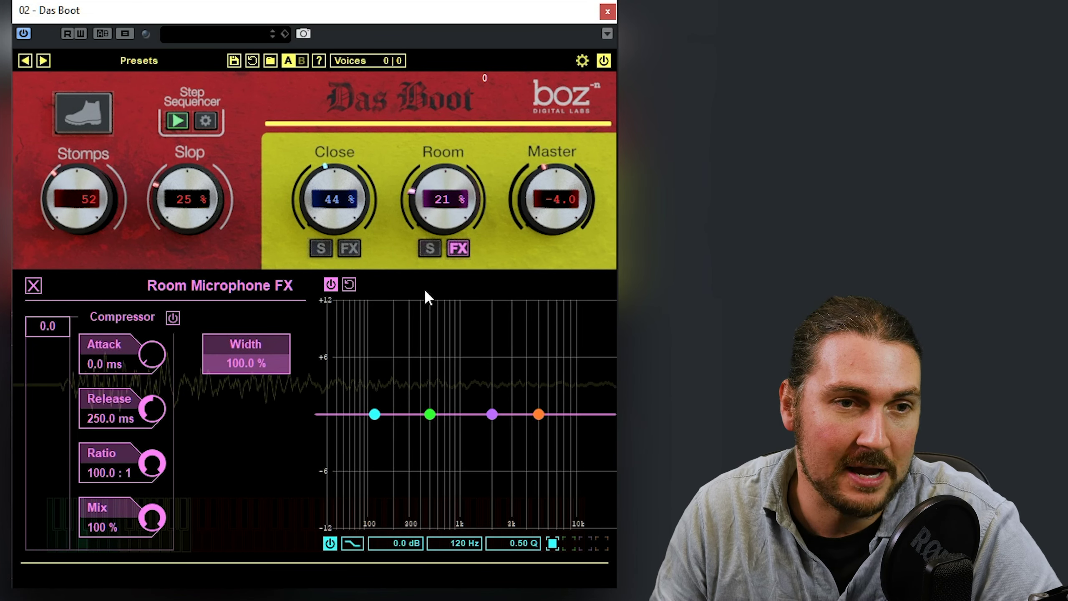
{"action": "left_click", "coordinate": [349, 248]}
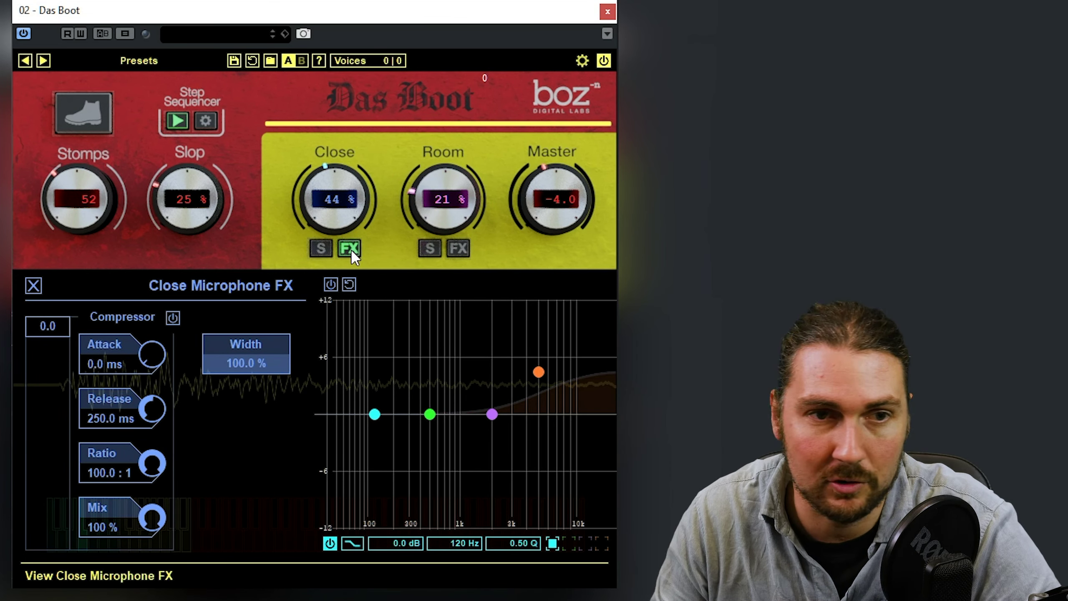
{"action": "left_click", "coordinate": [491, 415]}
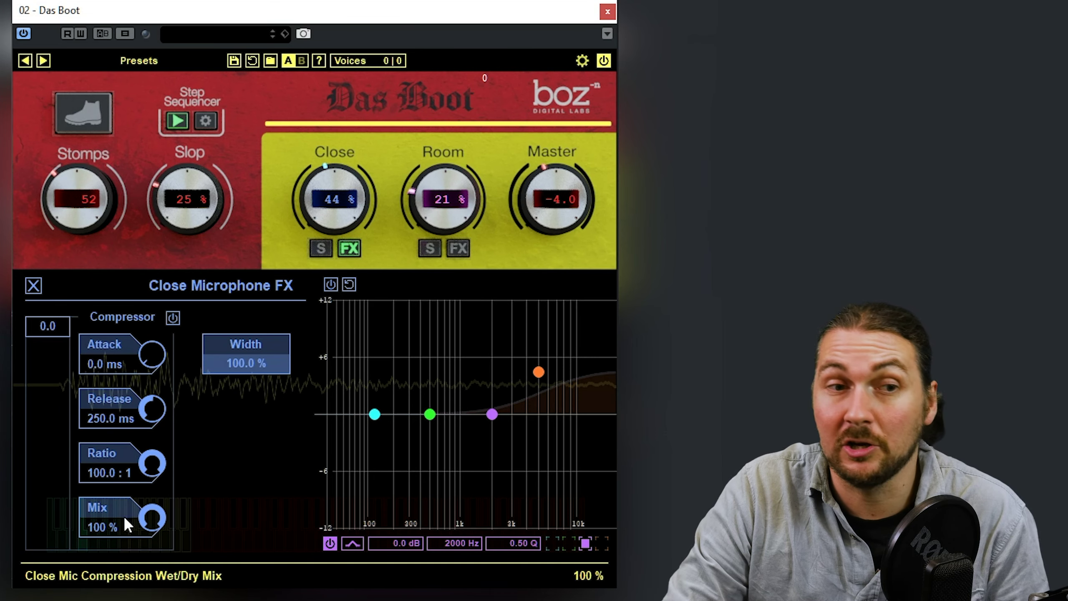
Lower the close compressor mix to 74%, try a narrower stereo width, and leave the filter shape unchanged
{"action": "left_click_drag", "start_coordinate": [123, 515], "coordinate": [198, 209]}
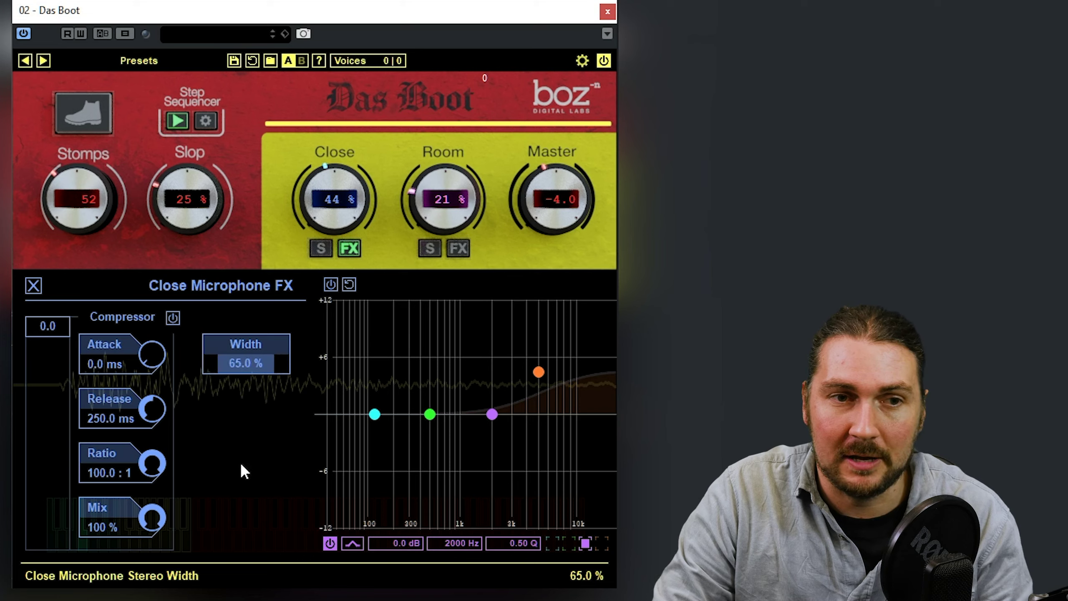
{"action": "left_click_drag", "start_coordinate": [246, 362], "coordinate": [249, 328]}
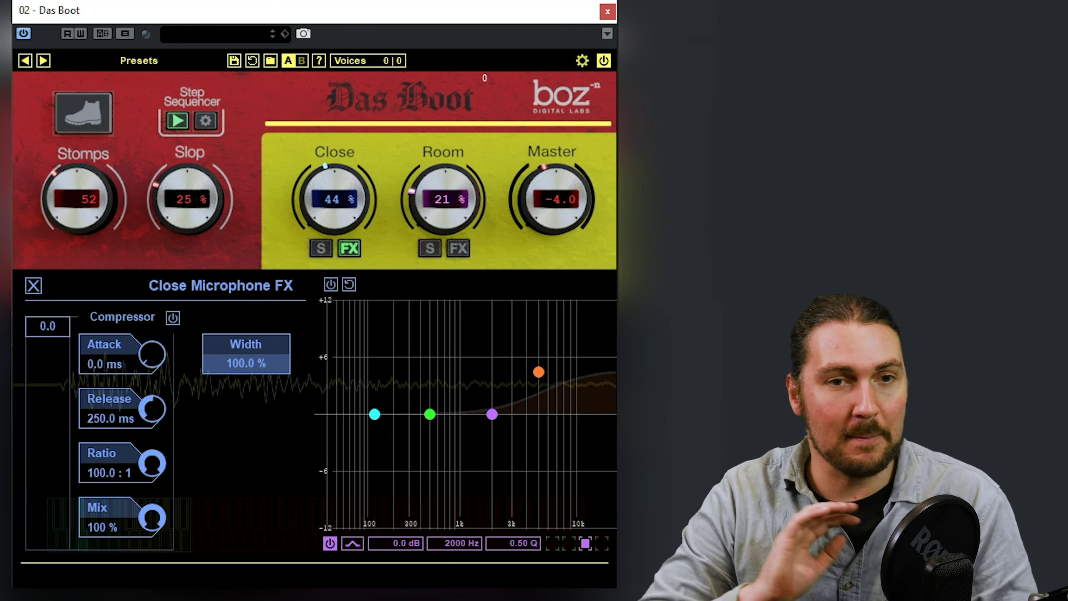
{"action": "left_click", "coordinate": [352, 542]}
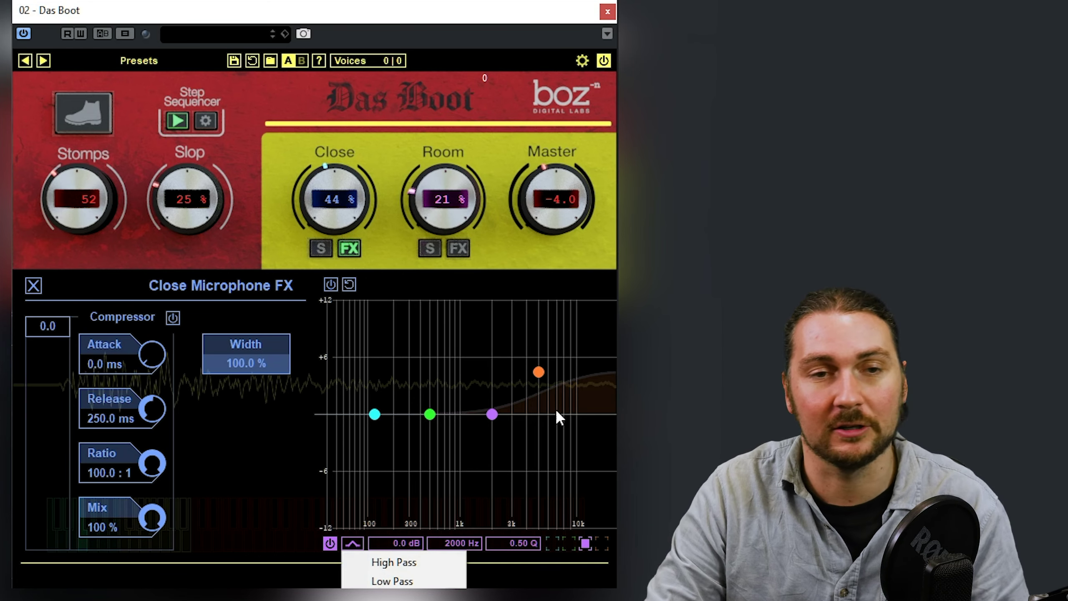
{"action": "left_click", "coordinate": [574, 462]}
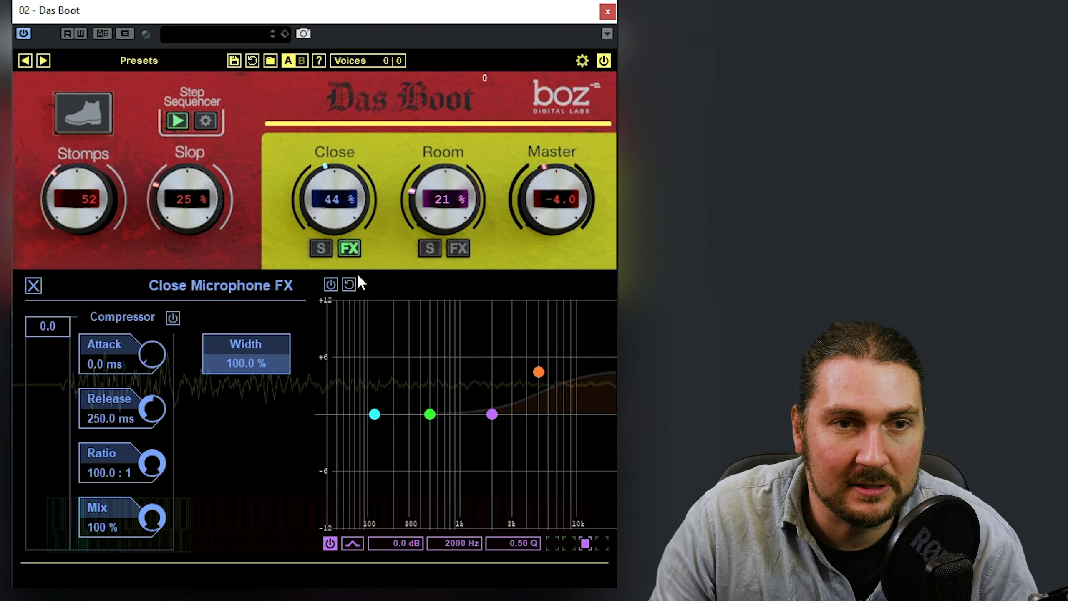
Solo the close mic and set its compressor threshold to -18.5, attack 8.2 ms, with shorter release
{"action": "left_click", "coordinate": [320, 248]}
{"action": "left_click", "coordinate": [349, 247]}
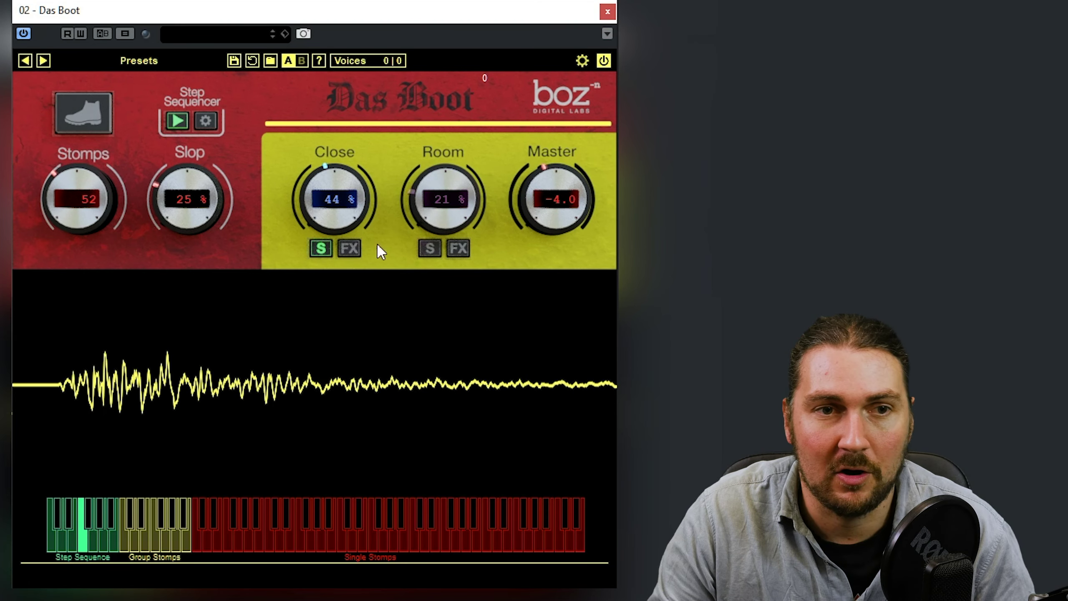
{"action": "left_click", "coordinate": [347, 248]}
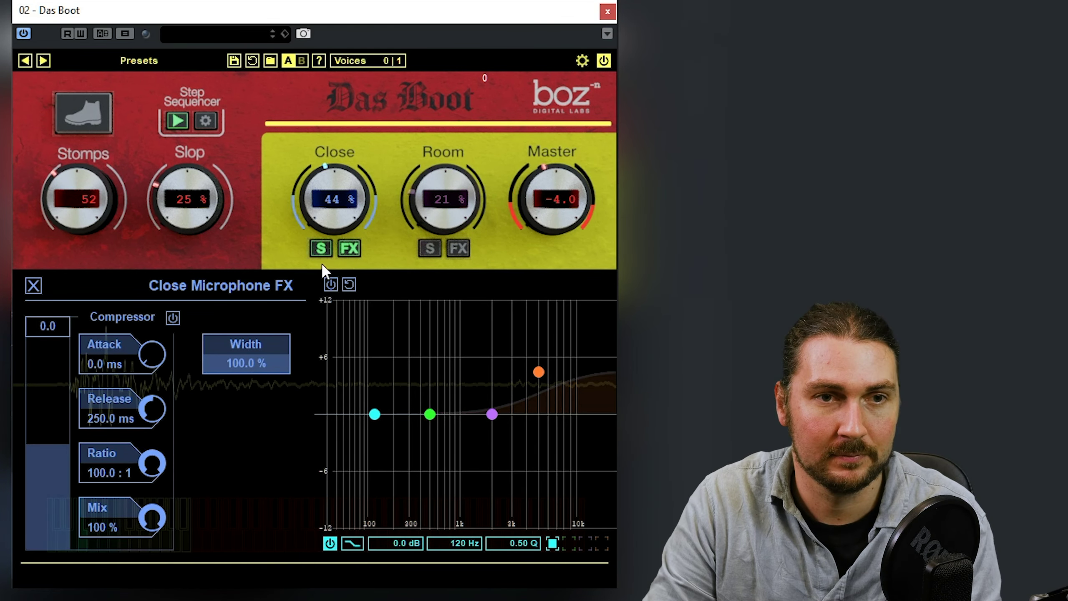
{"action": "left_click_drag", "start_coordinate": [48, 327], "coordinate": [47, 419]}
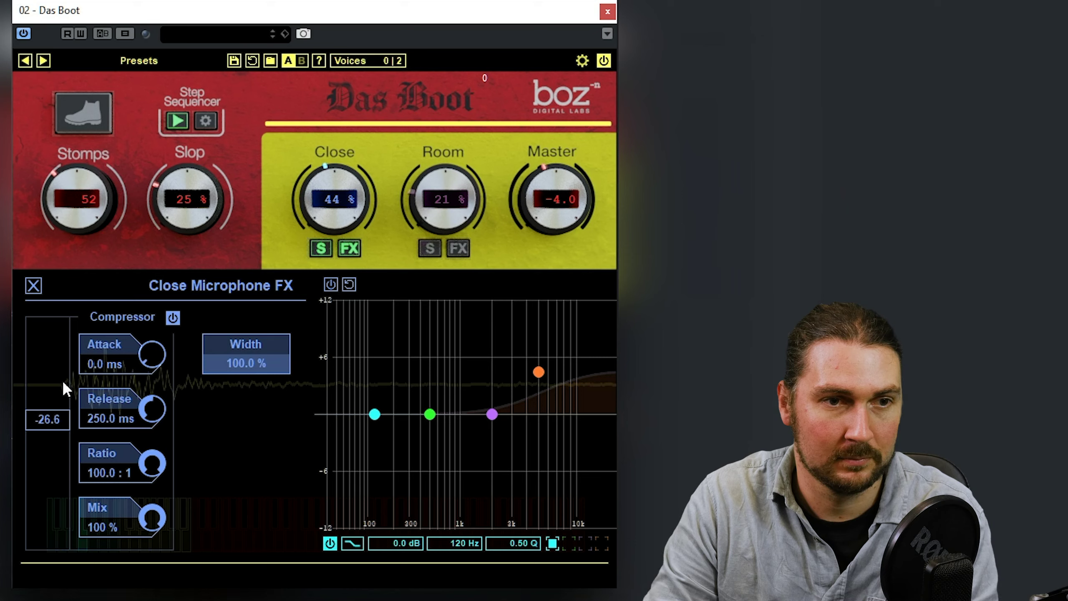
{"action": "left_click_drag", "start_coordinate": [59, 393], "coordinate": [38, 407]}
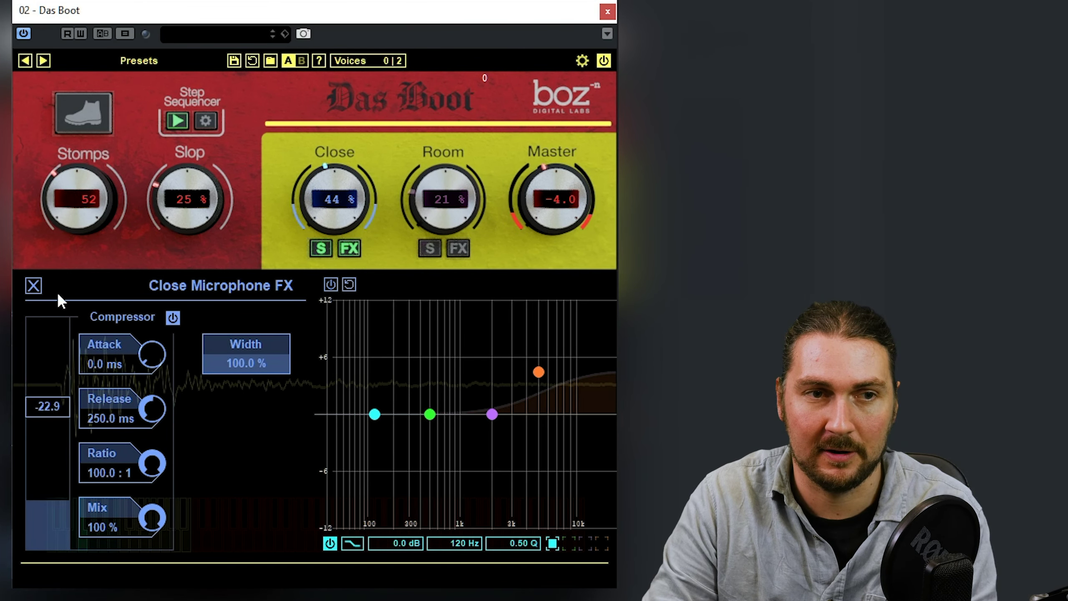
{"action": "left_click_drag", "start_coordinate": [145, 357], "coordinate": [160, 281]}
{"action": "left_click_drag", "start_coordinate": [145, 398], "coordinate": [147, 598]}
A/B the close compressor, lower its threshold to -24.4, and narrow the stereo width
{"action": "left_click", "coordinate": [177, 317]}
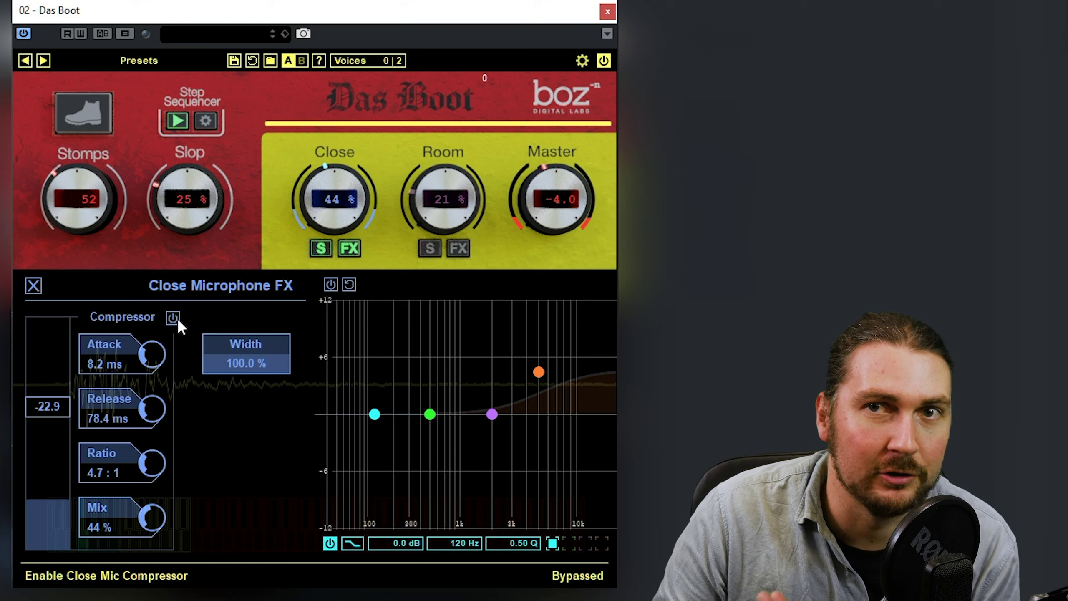
{"action": "left_click", "coordinate": [172, 317]}
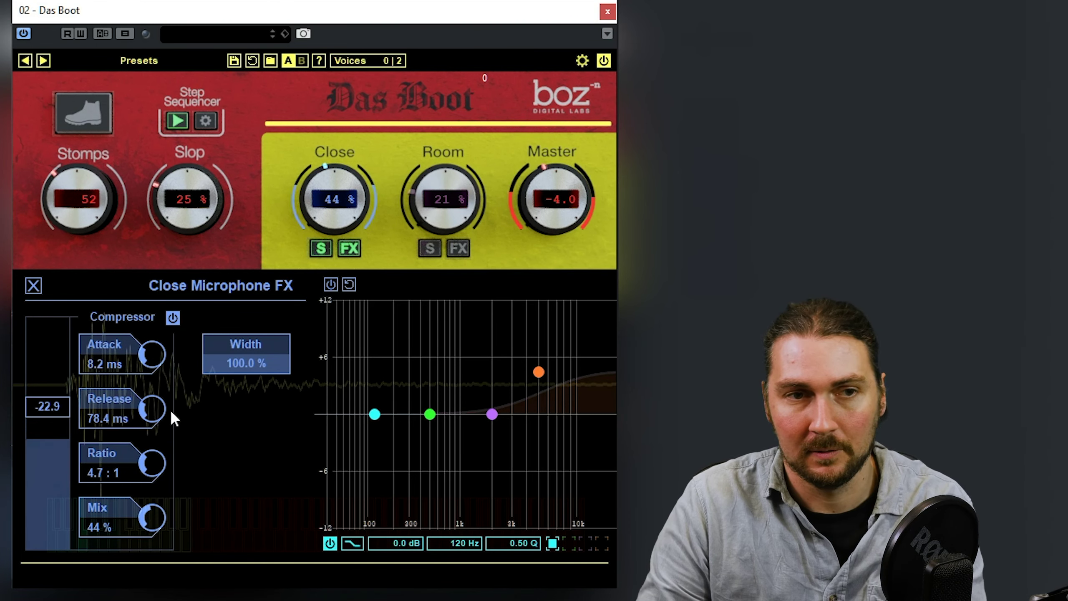
{"action": "left_click_drag", "start_coordinate": [50, 407], "coordinate": [50, 412]}
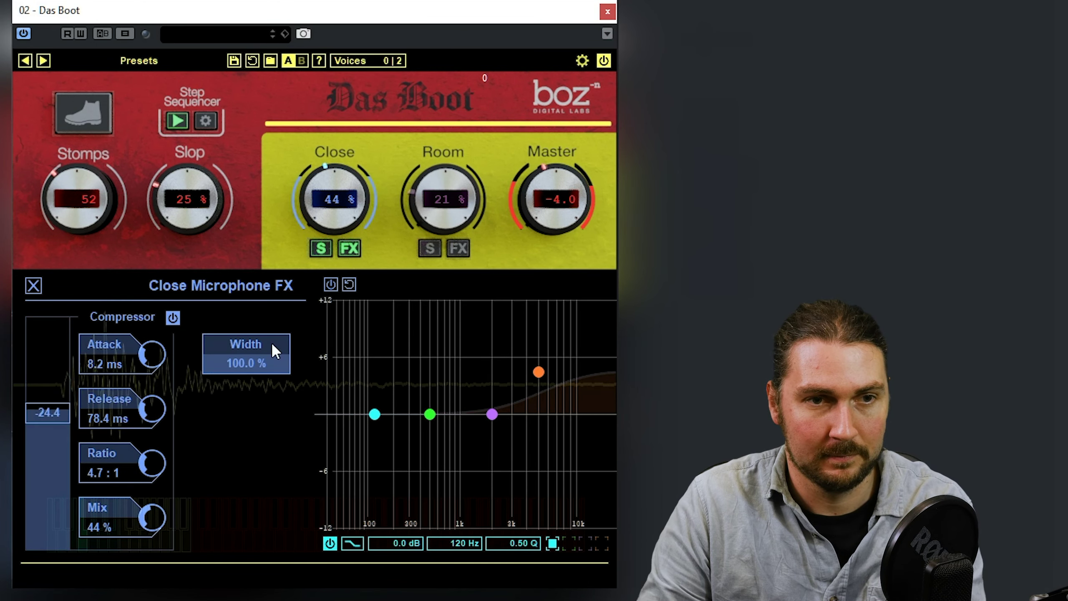
{"action": "left_click_drag", "start_coordinate": [247, 360], "coordinate": [229, 429]}
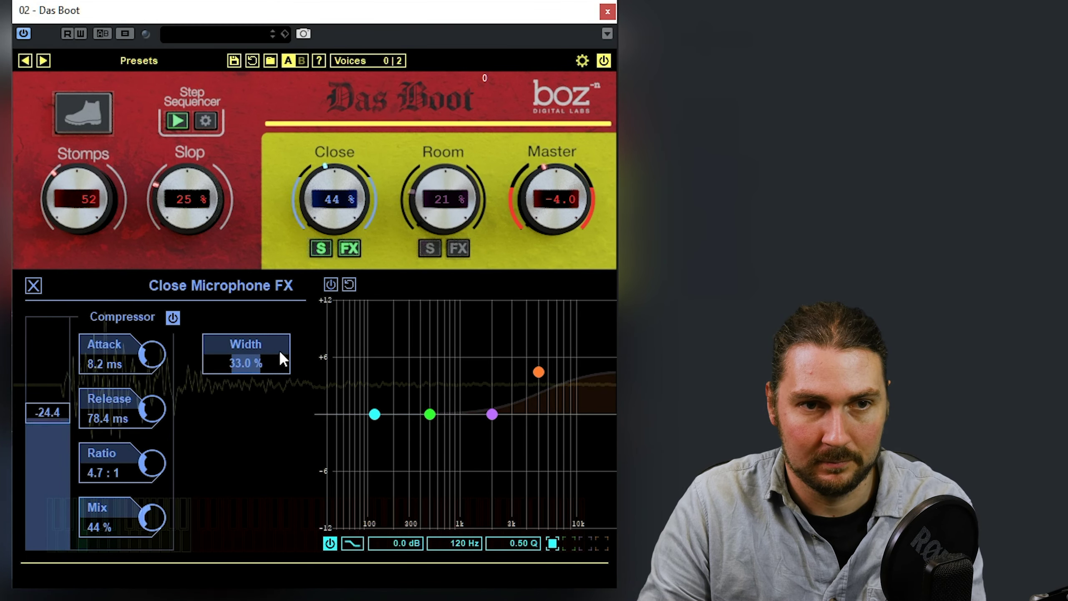
Enable the close EQ: band 4 +5.0 dB, band 1 +5.2 dB, band 3 cut at 366 Hz, band 2 at 423 Hz
{"action": "left_click", "coordinate": [330, 284]}
{"action": "left_click_drag", "start_coordinate": [538, 371], "coordinate": [539, 367]}
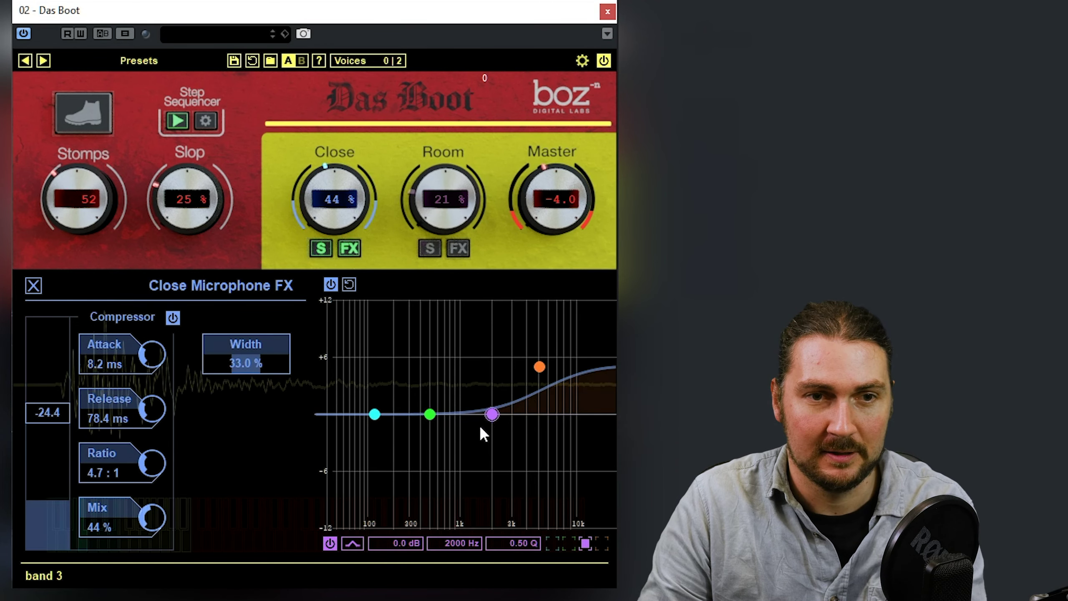
{"action": "left_click_drag", "start_coordinate": [479, 424], "coordinate": [445, 438]}
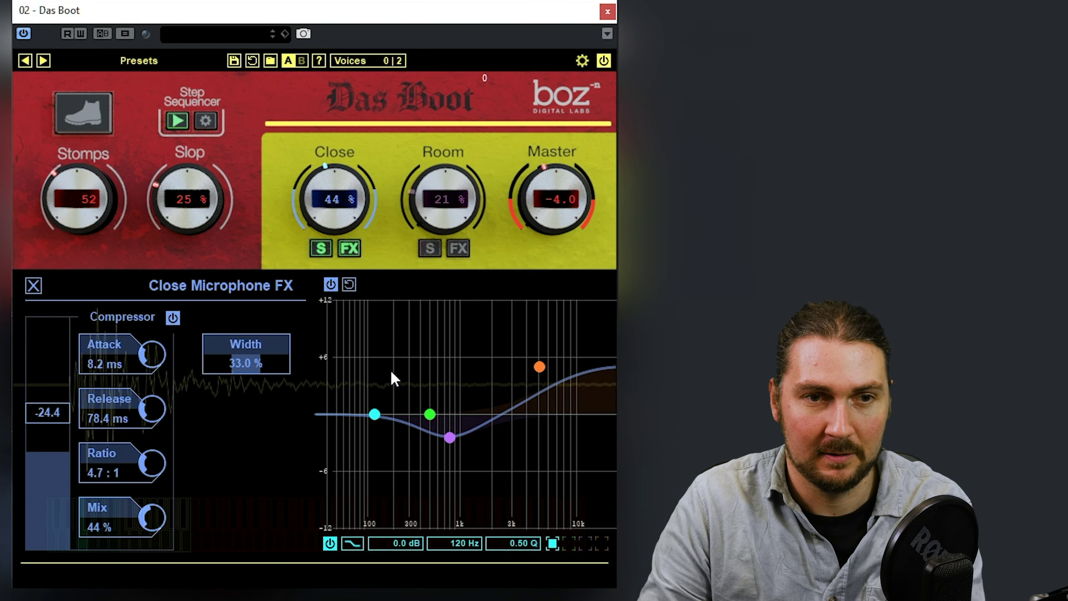
{"action": "left_click_drag", "start_coordinate": [374, 414], "coordinate": [375, 329]}
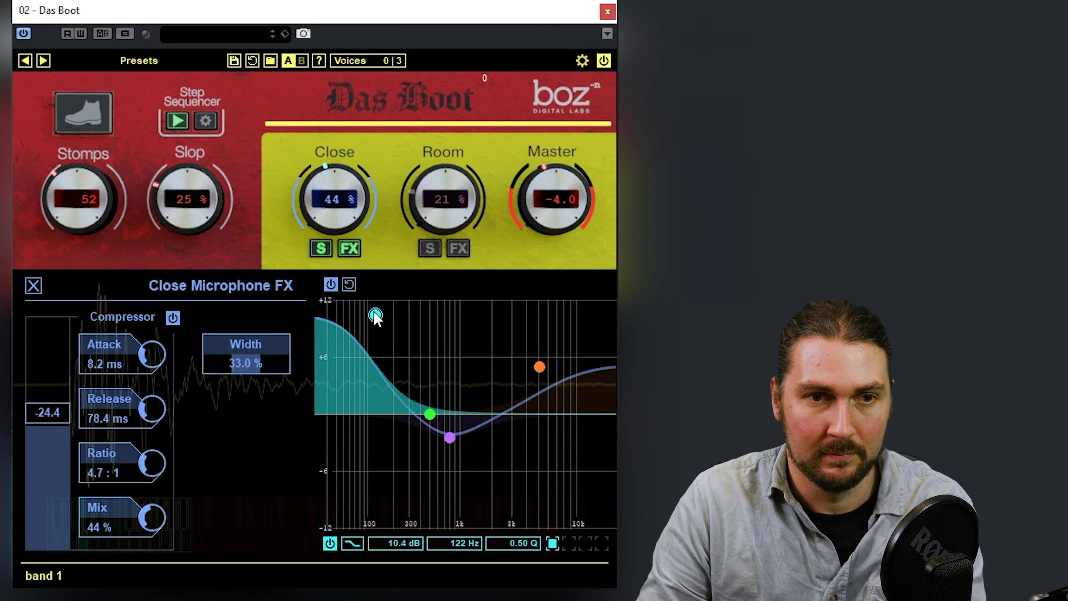
{"action": "left_click_drag", "start_coordinate": [449, 437], "coordinate": [414, 448]}
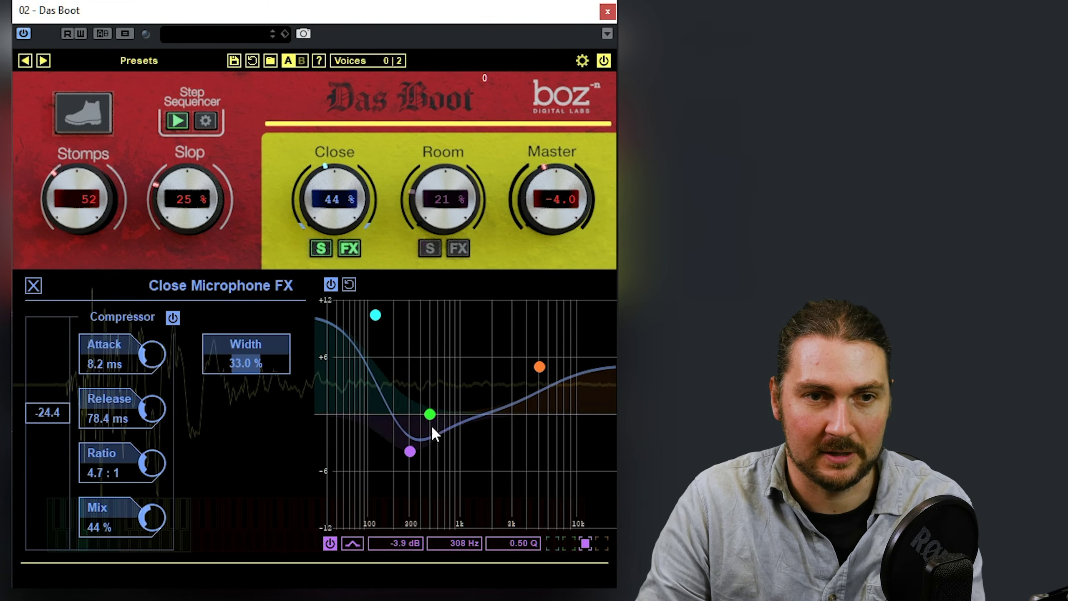
{"action": "left_click", "coordinate": [539, 367]}
{"action": "left_click_drag", "start_coordinate": [429, 414], "coordinate": [423, 412]}
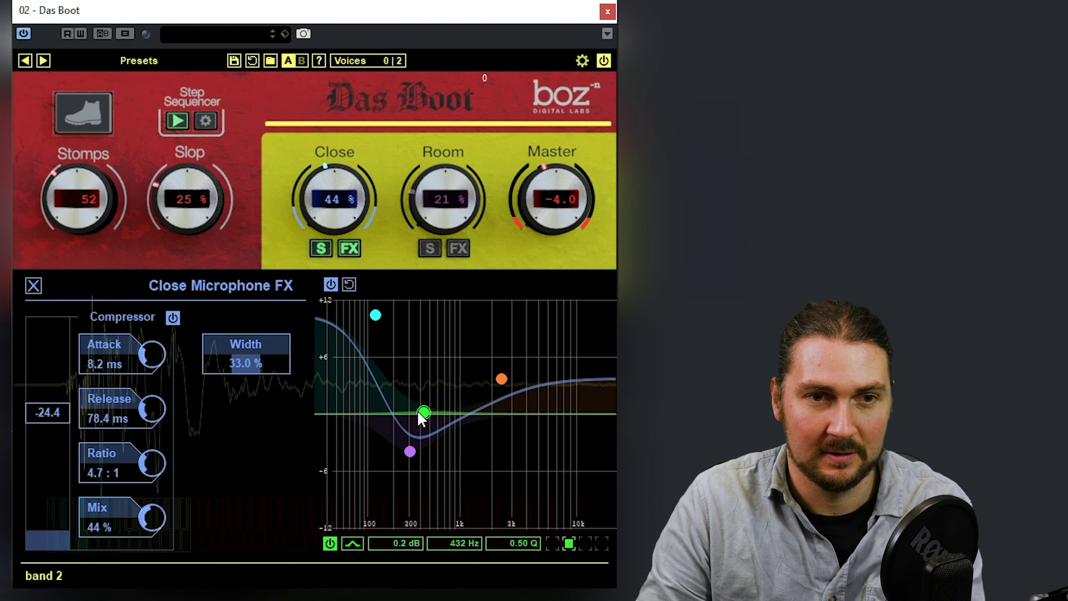
Reduce slop to 17% and stompers to 42, boost band 1 to 11.5 dB at 151 Hz, cut band 2
{"action": "left_click_drag", "start_coordinate": [190, 212], "coordinate": [192, 228]}
{"action": "left_click_drag", "start_coordinate": [78, 202], "coordinate": [72, 187]}
{"action": "left_click_drag", "start_coordinate": [375, 314], "coordinate": [384, 302]}
{"action": "left_click_drag", "start_coordinate": [422, 412], "coordinate": [410, 438]}
{"action": "left_click_drag", "start_coordinate": [383, 303], "coordinate": [375, 332]}
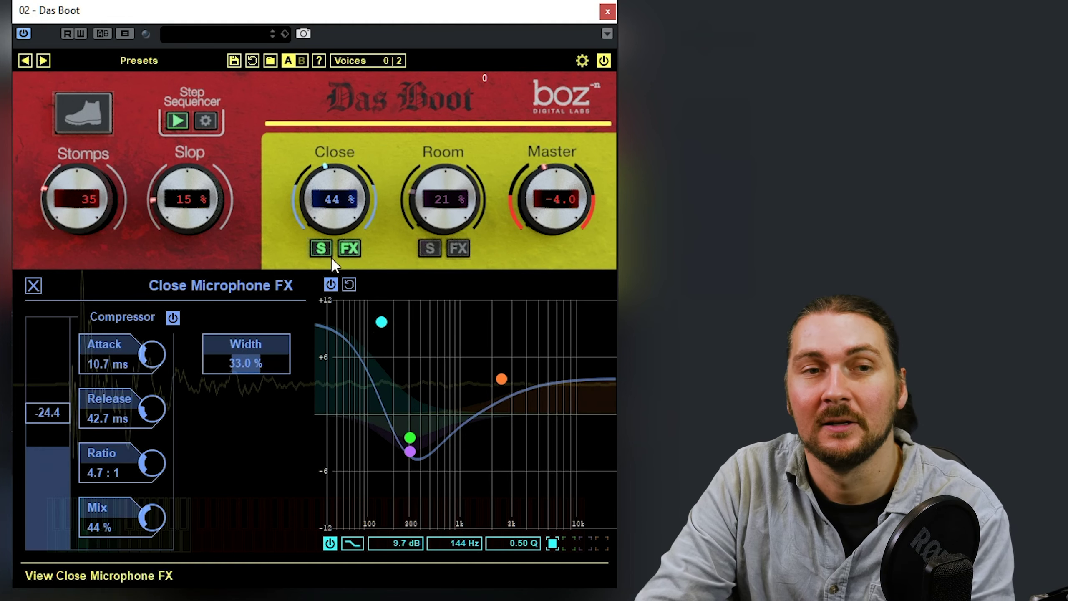
Solo the room mic FX and EQ a low shelf cut, a 510 Hz cut, and +2.3 dB at 2654 Hz
{"action": "left_click", "coordinate": [461, 249]}
{"action": "left_click", "coordinate": [349, 248]}
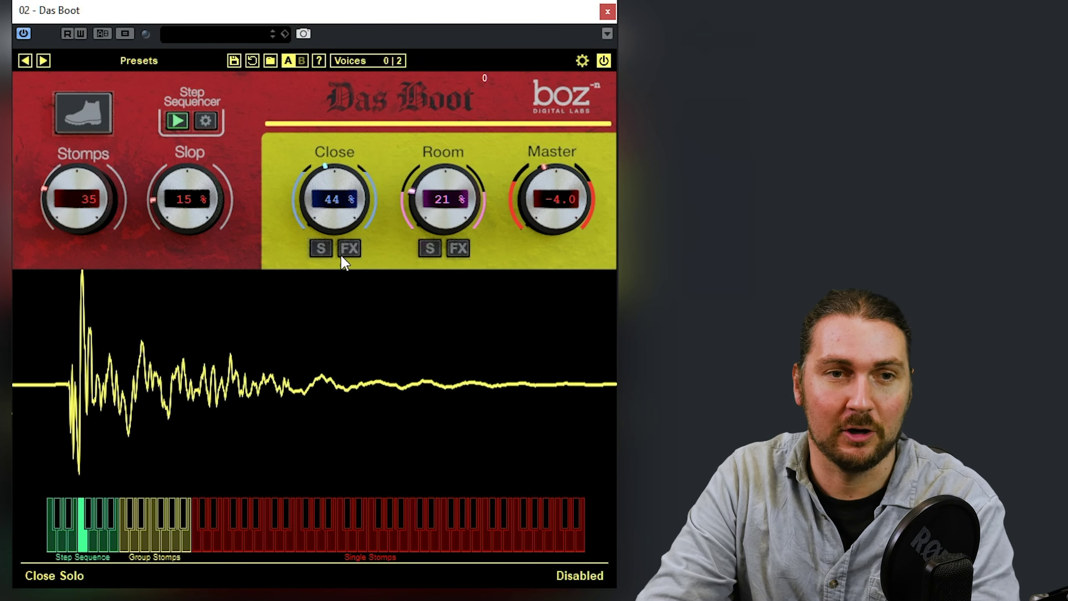
{"action": "left_click", "coordinate": [458, 248]}
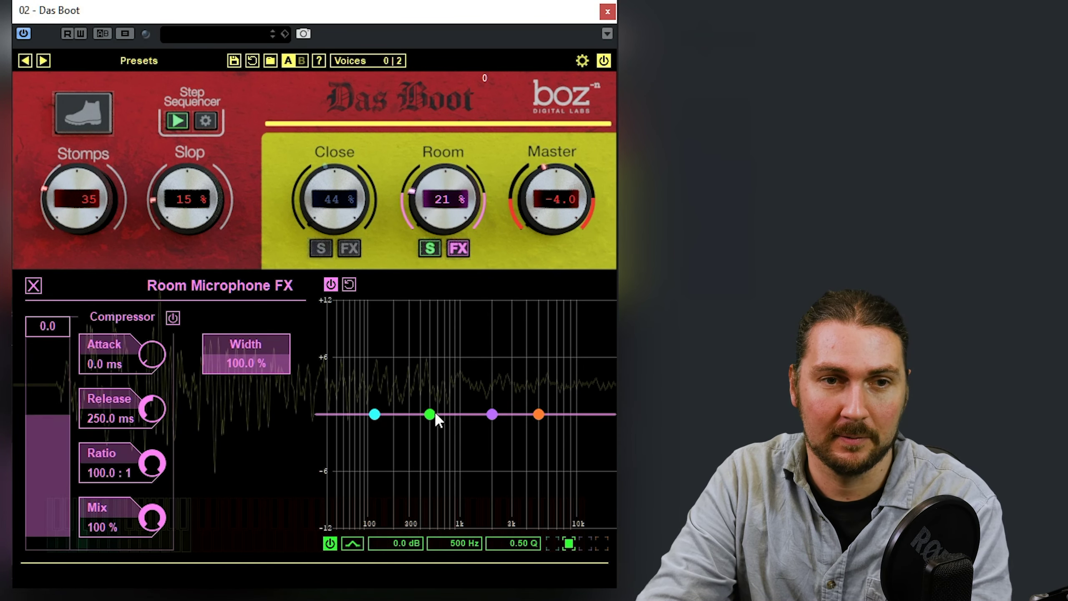
{"action": "left_click_drag", "start_coordinate": [374, 421], "coordinate": [391, 459]}
{"action": "left_click_drag", "start_coordinate": [429, 414], "coordinate": [460, 463]}
{"action": "left_click_drag", "start_coordinate": [492, 414], "coordinate": [506, 392]}
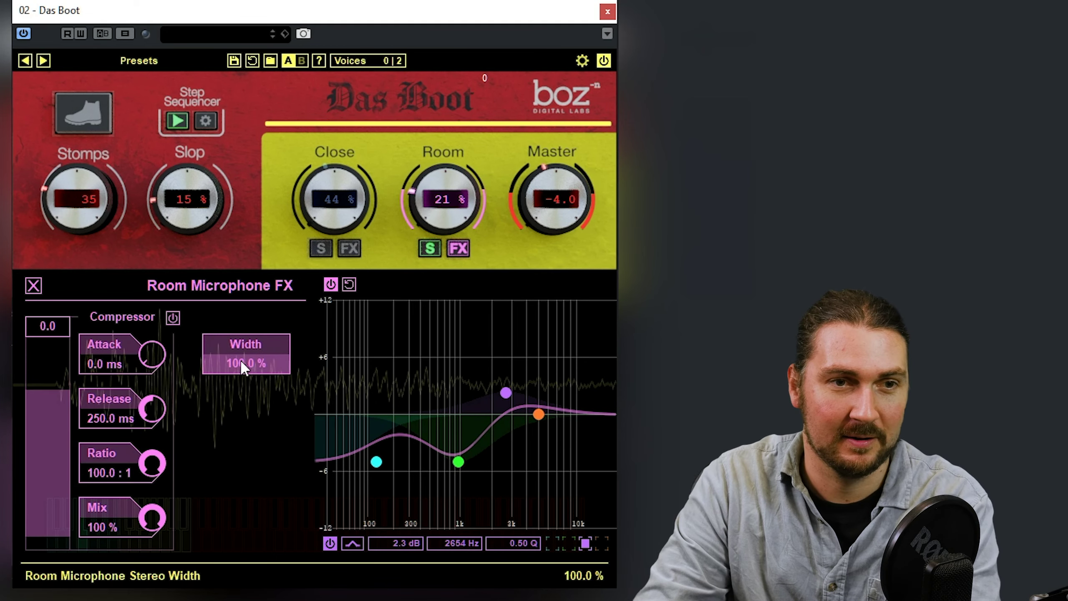
Enable the room compressor: threshold -16.9, attack 0.0 ms, release 74.7 ms, ratio 16.9:1, mix 70%
{"action": "left_click", "coordinate": [172, 317]}
{"action": "left_click_drag", "start_coordinate": [51, 327], "coordinate": [50, 371]}
{"action": "left_click_drag", "start_coordinate": [148, 354], "coordinate": [153, 413]}
{"action": "left_click_drag", "start_coordinate": [154, 356], "coordinate": [157, 331]}
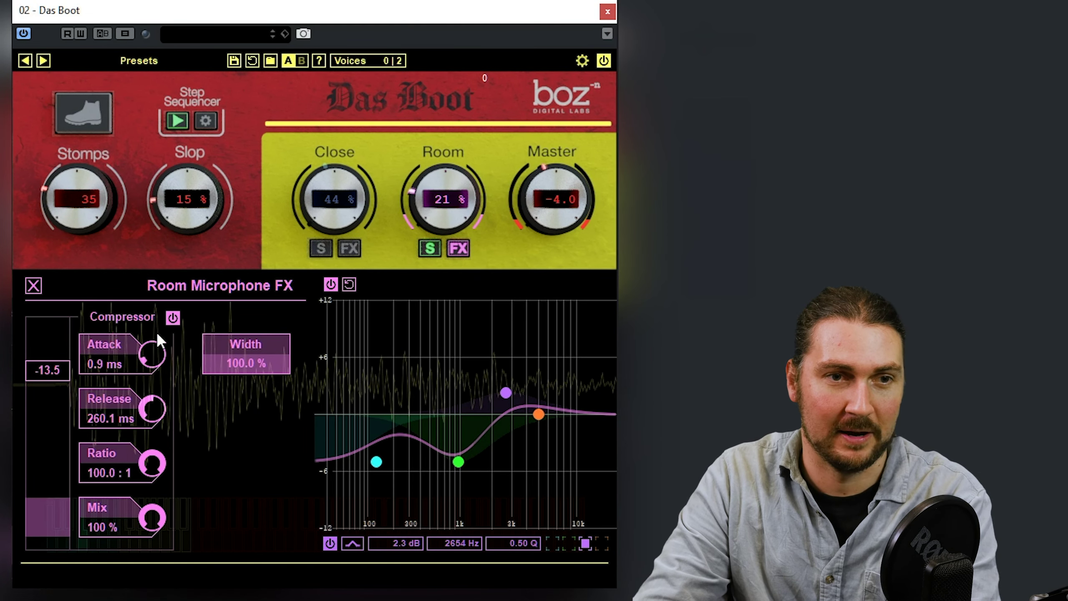
{"action": "mouse_move", "coordinate": [36, 370]}
{"action": "left_mouse_down"}
{"action": "mouse_move", "coordinate": [30, 378]}
{"action": "mouse_move", "coordinate": [51, 383]}
{"action": "left_mouse_up"}
{"action": "left_click_drag", "start_coordinate": [153, 355], "coordinate": [166, 474]}
{"action": "left_click_drag", "start_coordinate": [156, 411], "coordinate": [143, 574]}
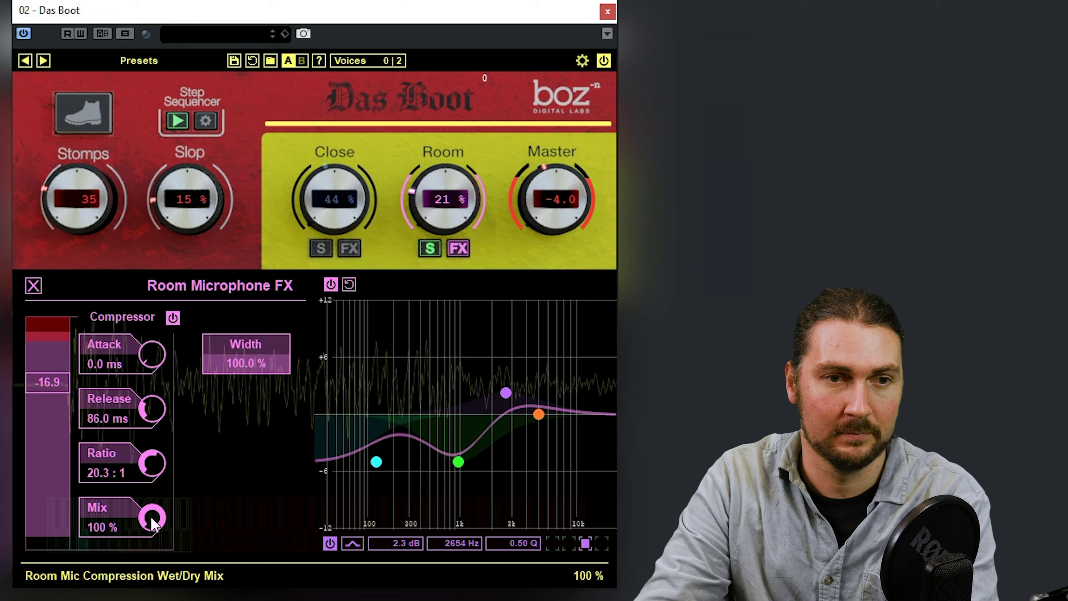
{"action": "left_click_drag", "start_coordinate": [152, 517], "coordinate": [152, 543]}
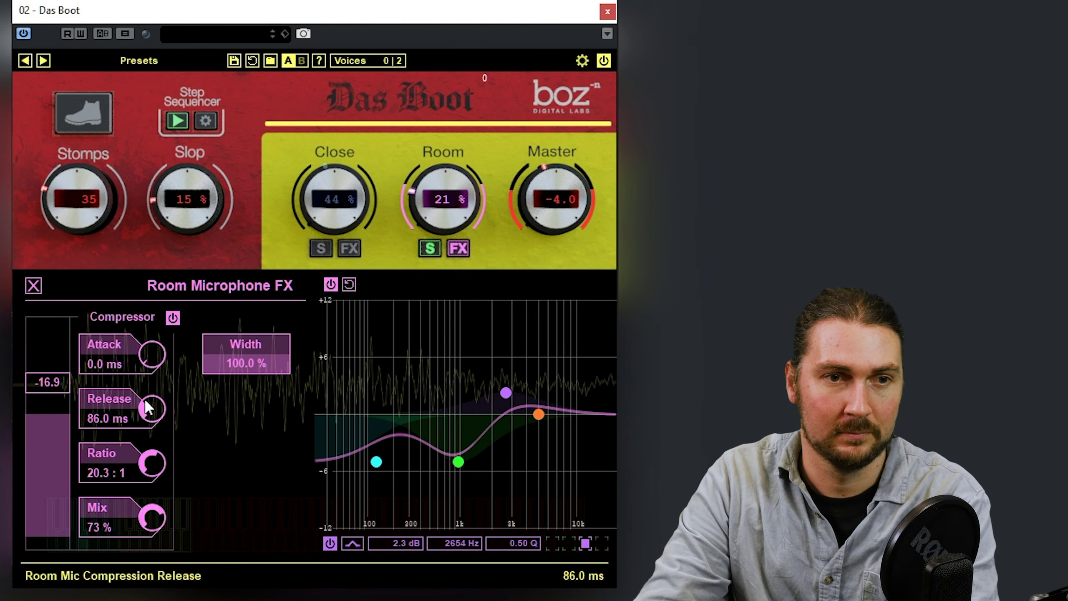
{"action": "scroll", "coordinate": [151, 407], "scroll_direction": "down", "scroll_amount": 2}
{"action": "scroll", "coordinate": [157, 466], "scroll_direction": "down", "scroll_amount": 2}
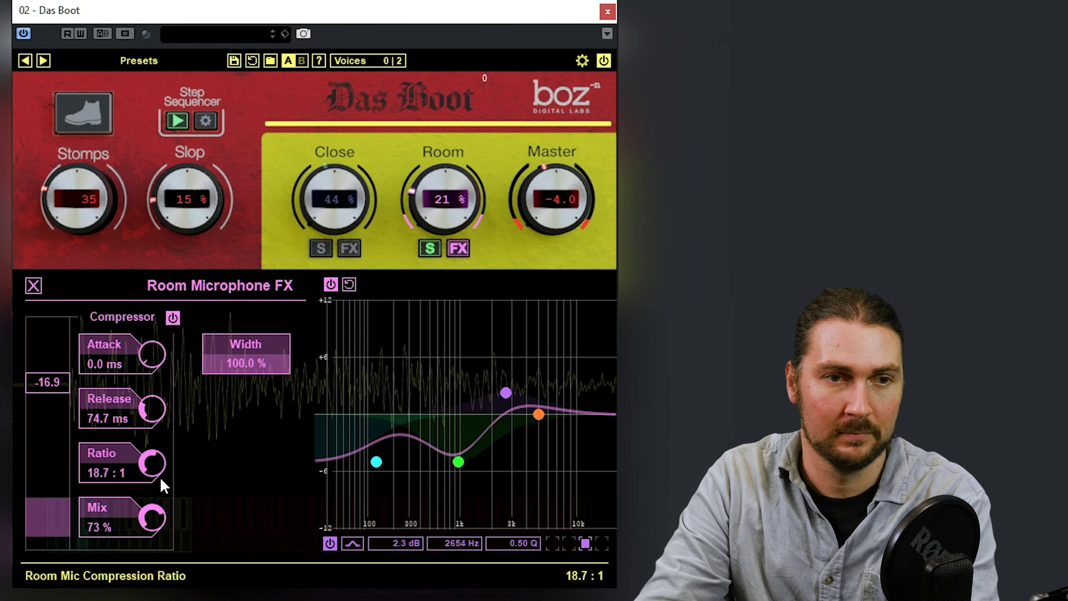
{"action": "scroll", "coordinate": [151, 522], "scroll_direction": "down", "scroll_amount": 1}
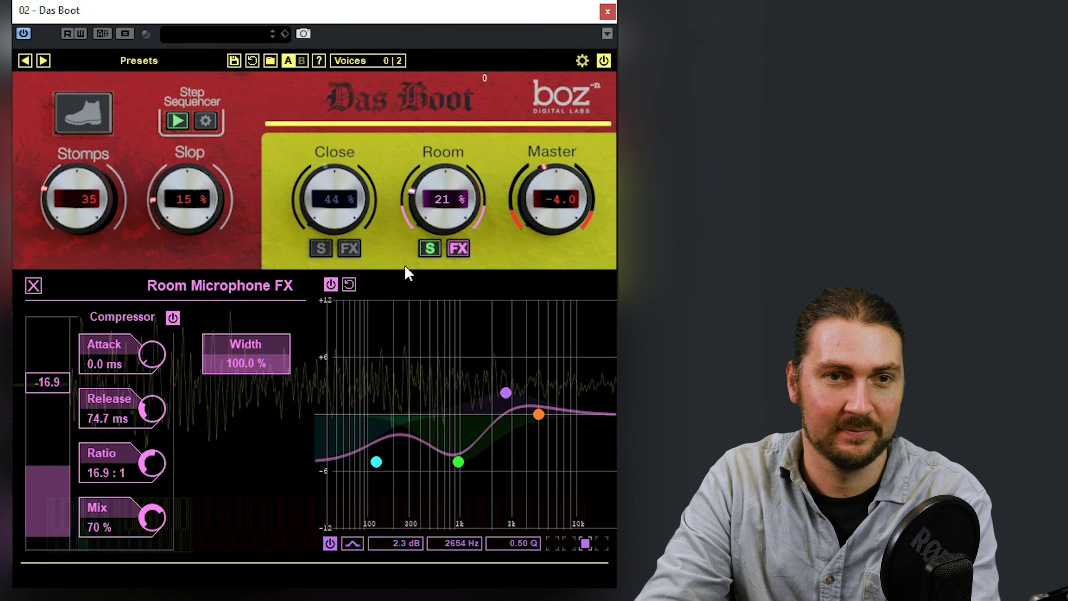
Unsolo the room mics and raise the room level from 21% to 38%
{"action": "left_click", "coordinate": [458, 248]}
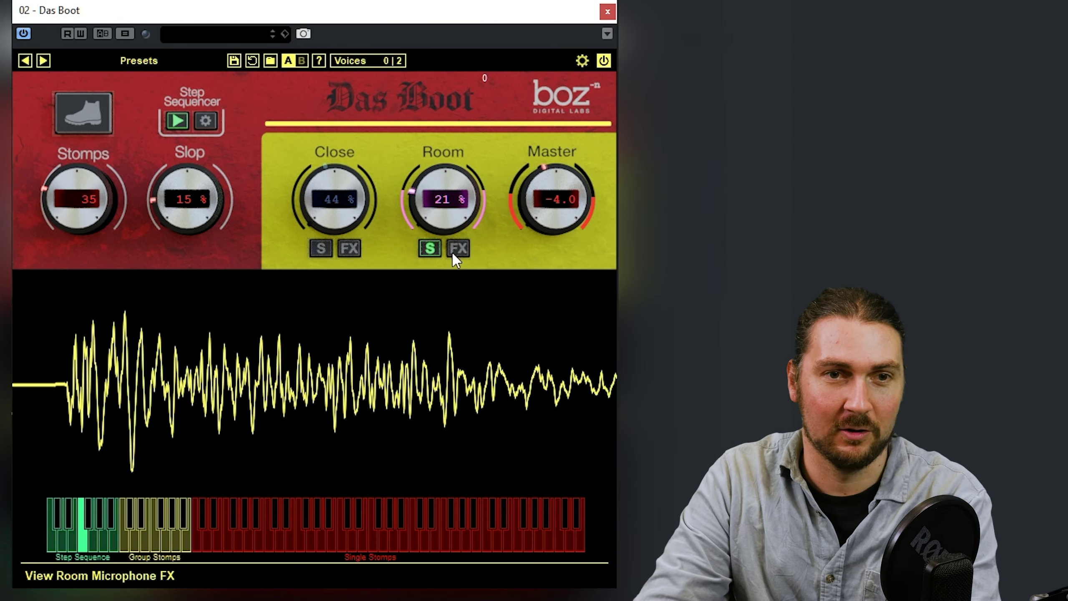
{"action": "left_click", "coordinate": [429, 248]}
{"action": "scroll", "coordinate": [455, 197], "scroll_direction": "up", "scroll_amount": 3}
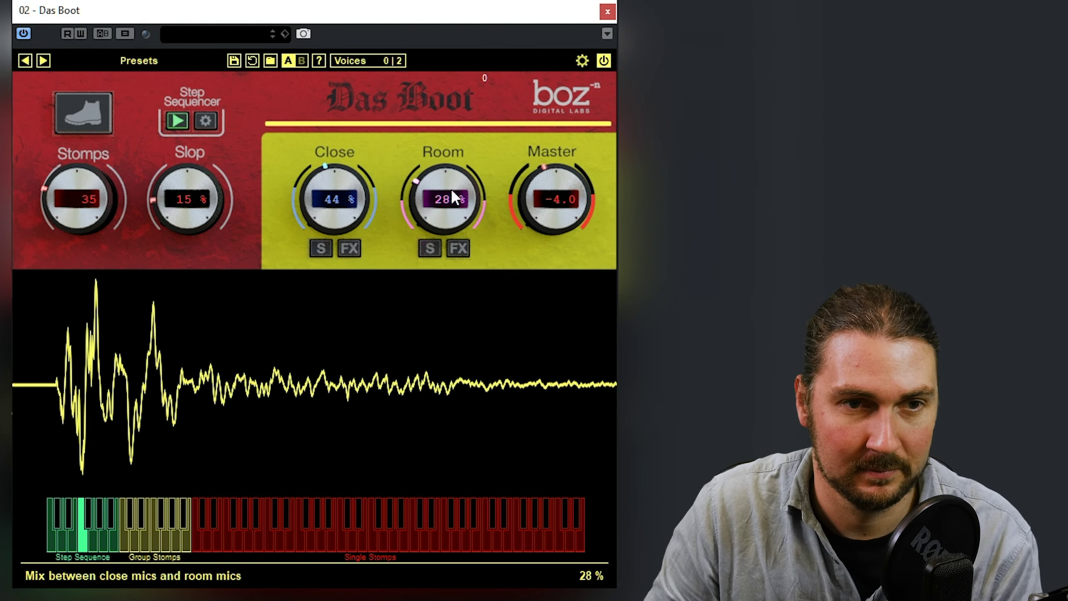
{"action": "scroll", "coordinate": [444, 185], "scroll_direction": "up", "scroll_amount": 2}
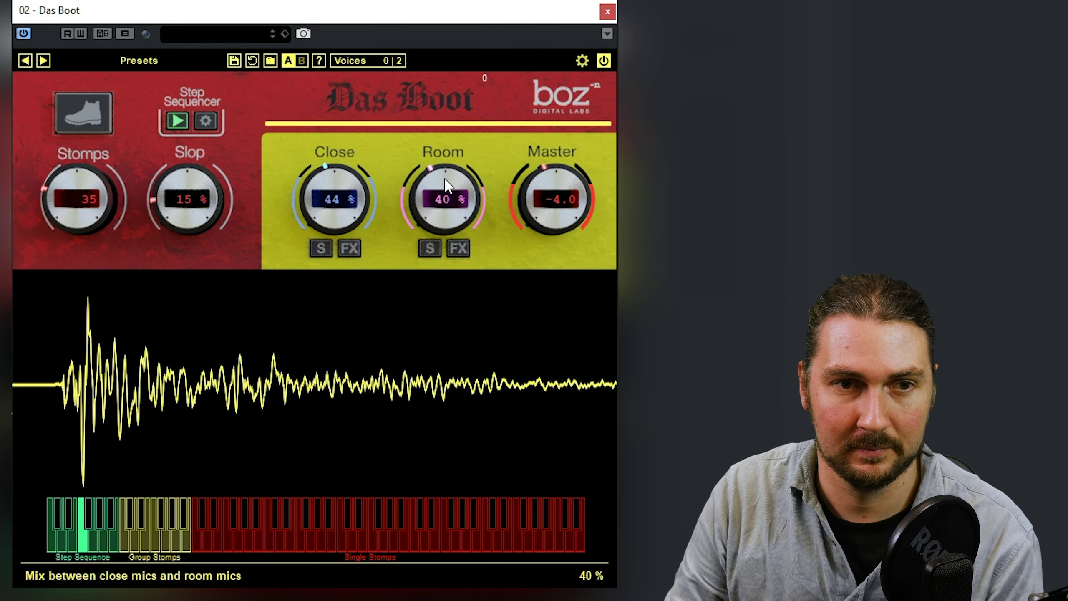
{"action": "left_click", "coordinate": [458, 248]}
{"action": "left_click", "coordinate": [345, 254]}
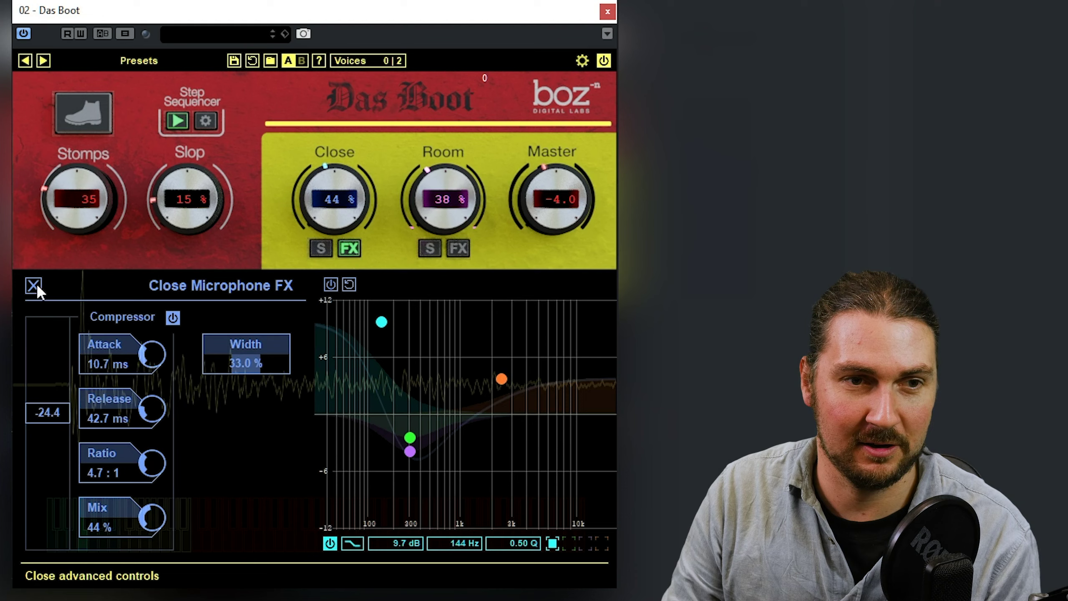
A/B the room EQ and compressor, switch on the close EQ and compressor, and close the FX panel
{"action": "left_click", "coordinate": [457, 249]}
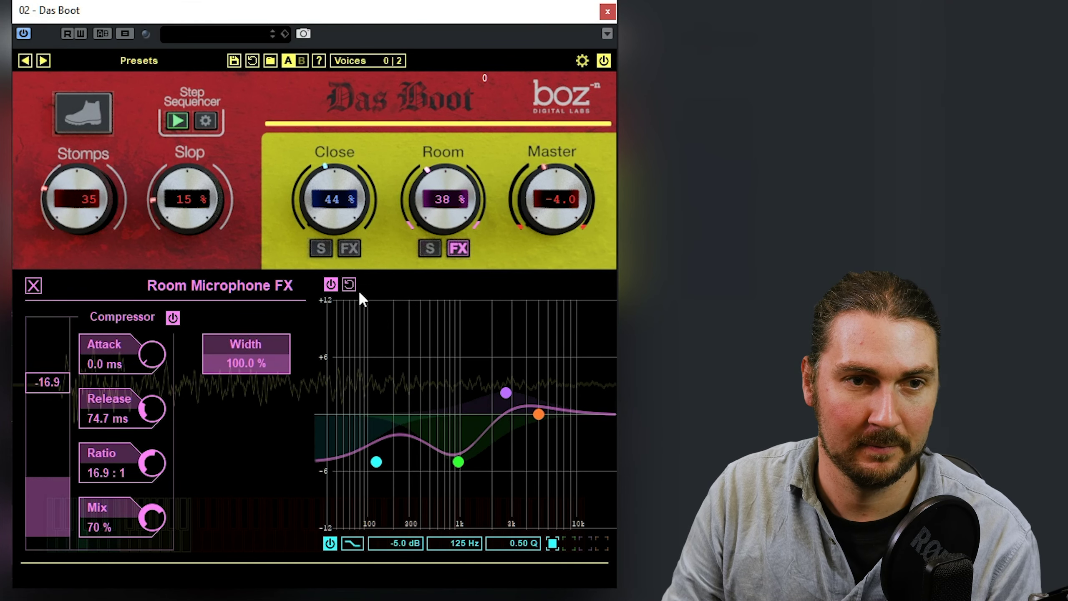
{"action": "left_click", "coordinate": [173, 316]}
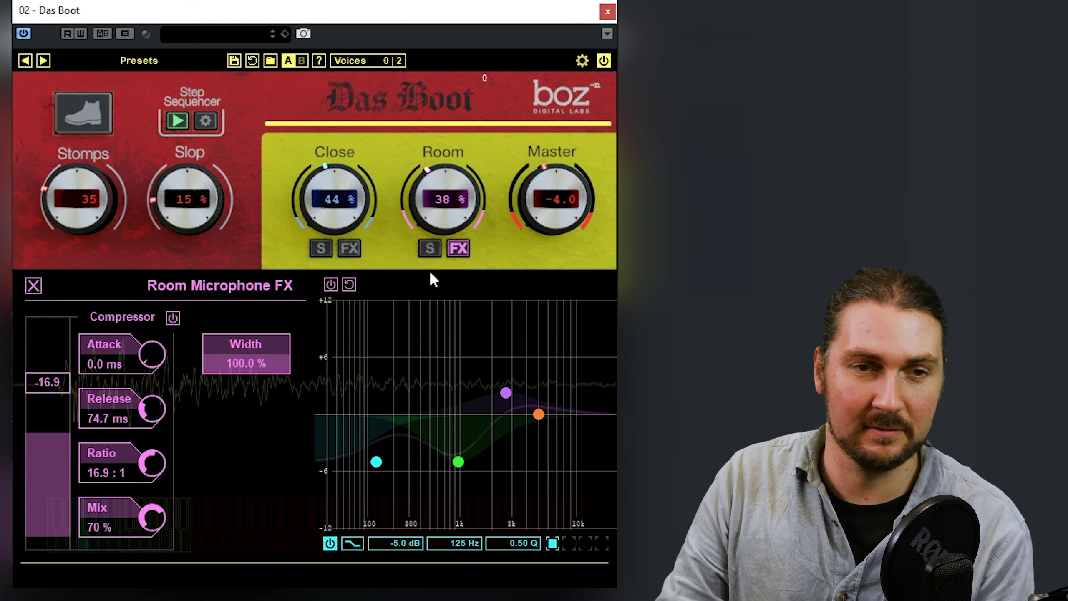
{"action": "left_click", "coordinate": [330, 284]}
{"action": "left_click", "coordinate": [173, 316]}
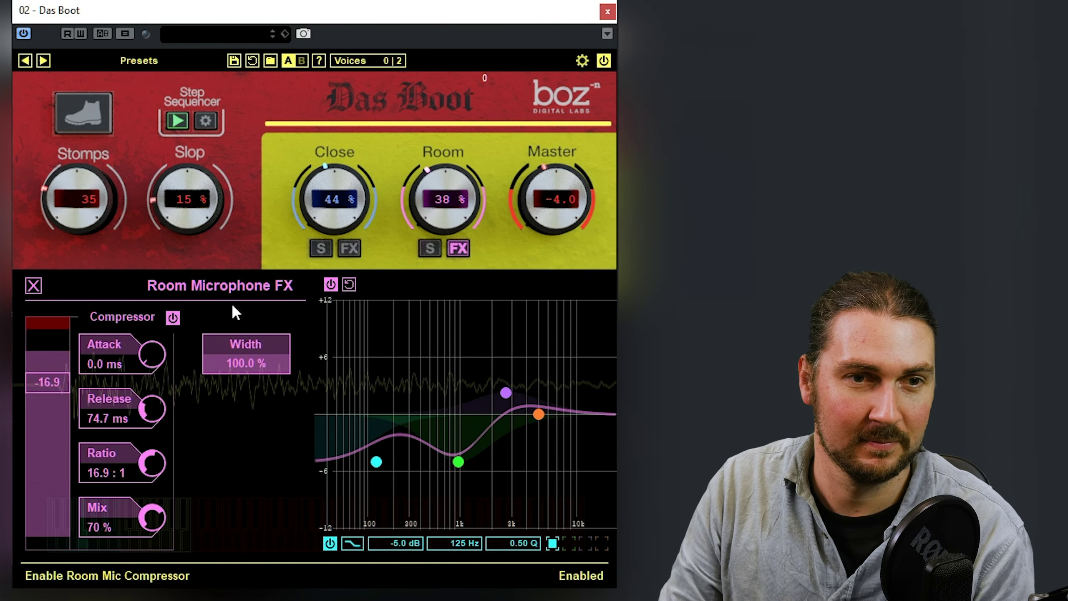
{"action": "left_click", "coordinate": [349, 248]}
{"action": "left_click", "coordinate": [330, 285]}
{"action": "left_click", "coordinate": [173, 317]}
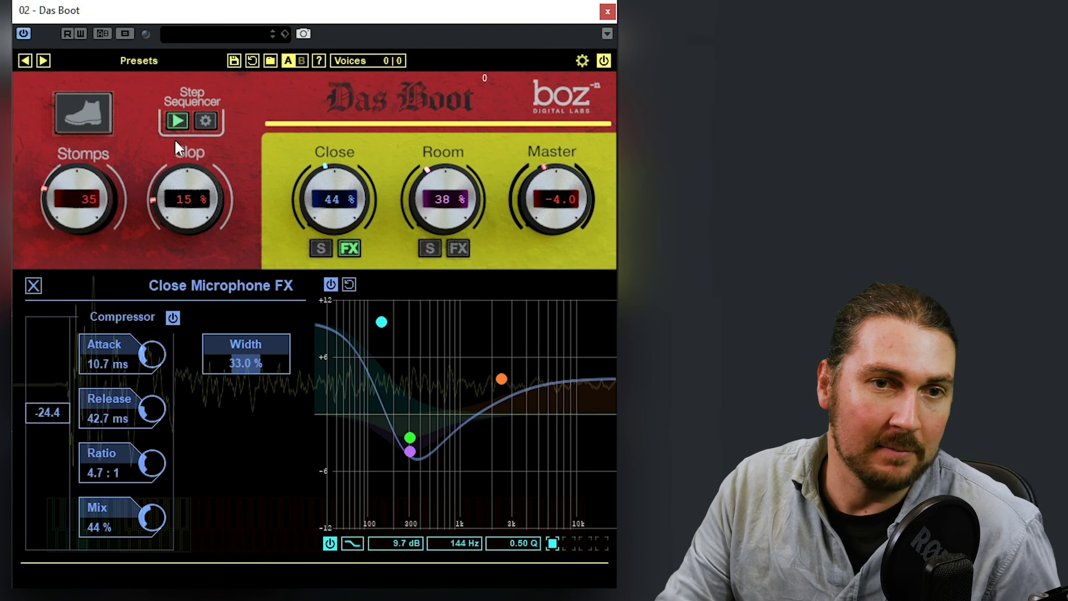
{"action": "left_click", "coordinate": [350, 250]}
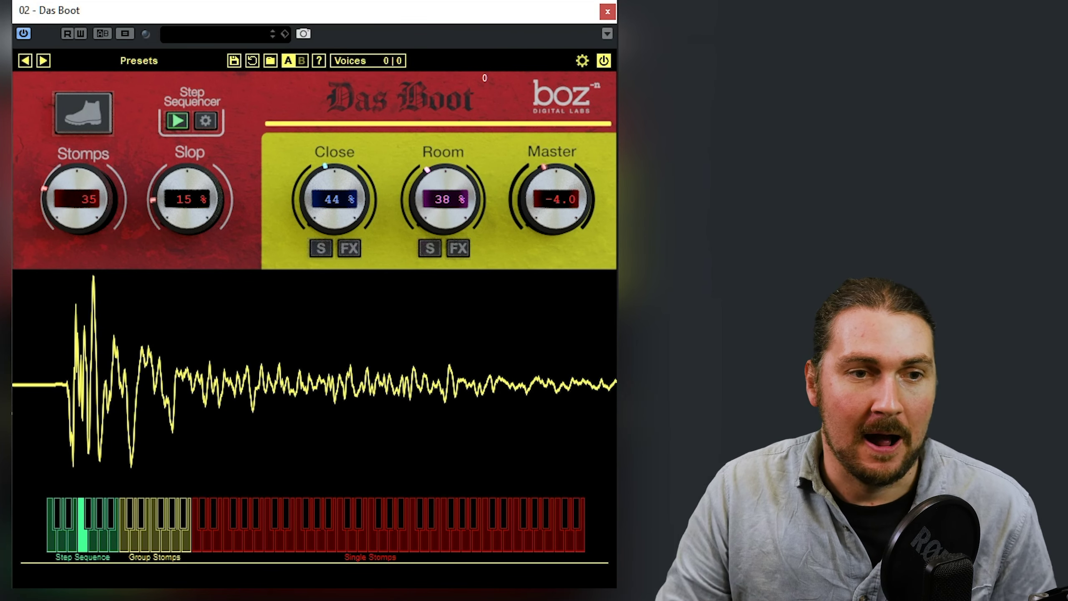
Play the step sequencer and add stomps of varied strength on steps 4, 5, 7, 15 and others
{"action": "left_click", "coordinate": [206, 120]}
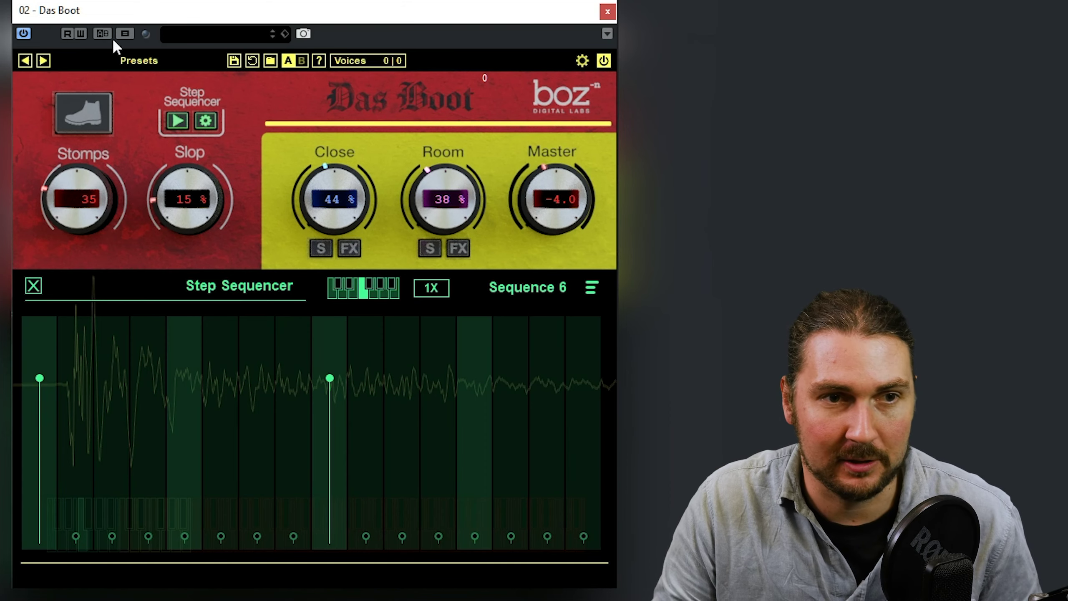
{"action": "left_click", "coordinate": [179, 119]}
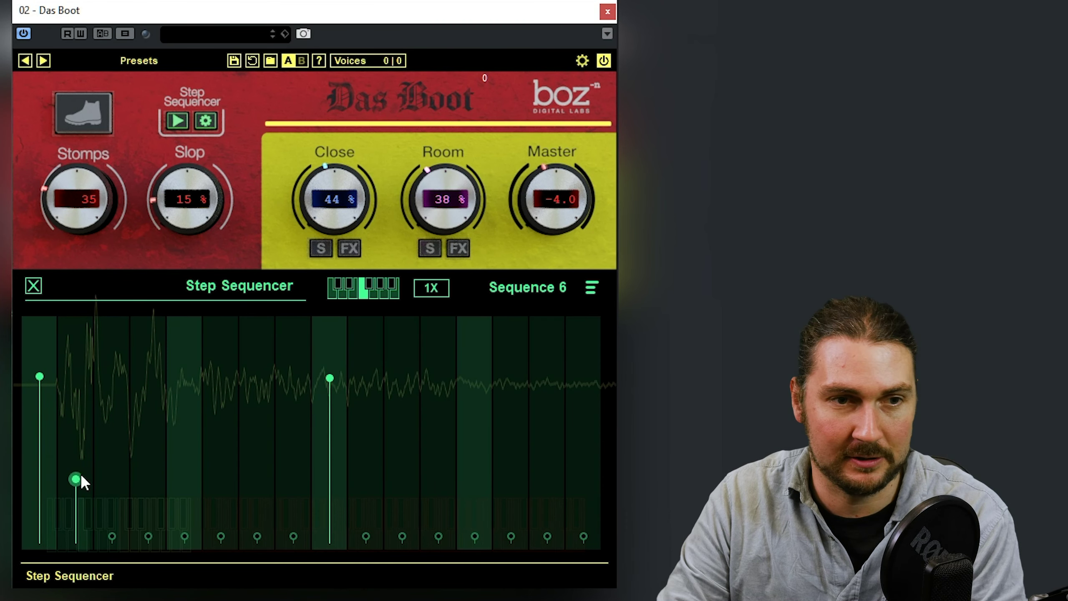
{"action": "left_click", "coordinate": [148, 536]}
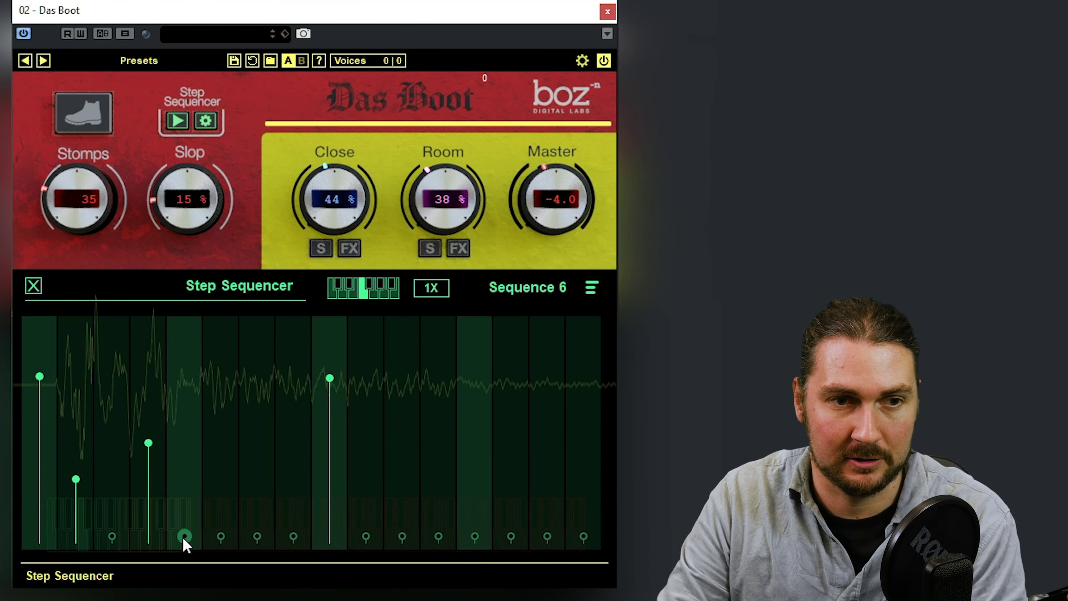
{"action": "left_click_drag", "start_coordinate": [183, 528], "coordinate": [184, 386]}
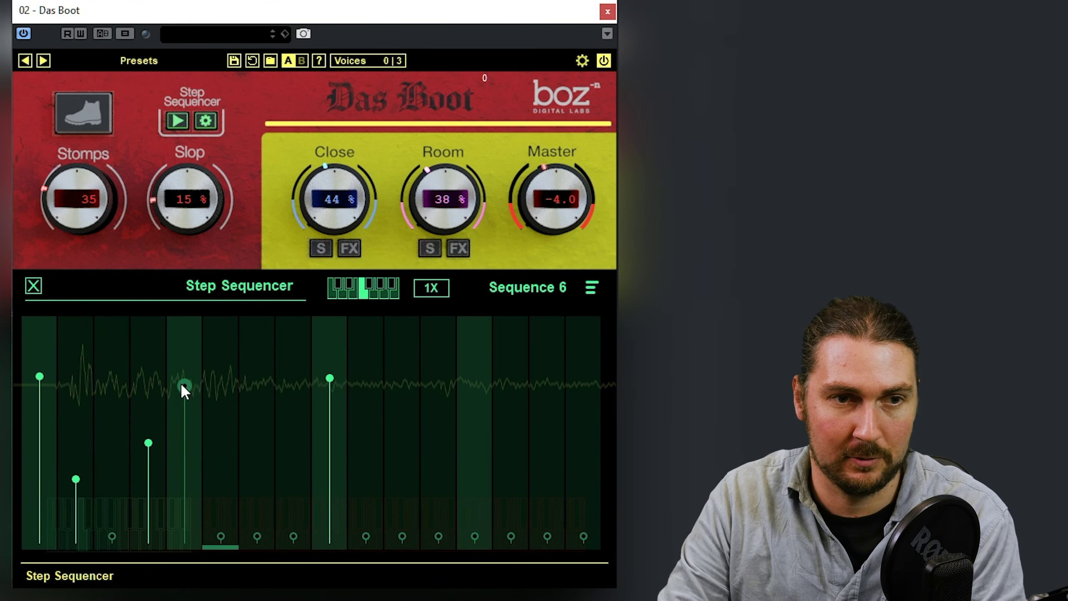
{"action": "left_click_drag", "start_coordinate": [265, 536], "coordinate": [258, 436]}
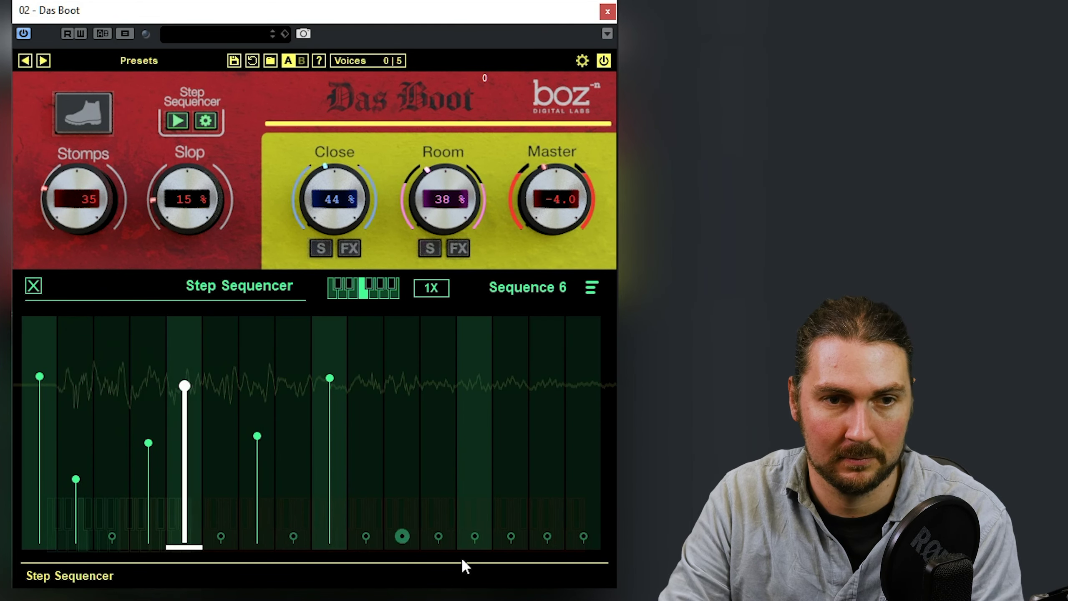
{"action": "left_click_drag", "start_coordinate": [437, 496], "coordinate": [438, 447]}
{"action": "left_click_drag", "start_coordinate": [475, 536], "coordinate": [474, 488]}
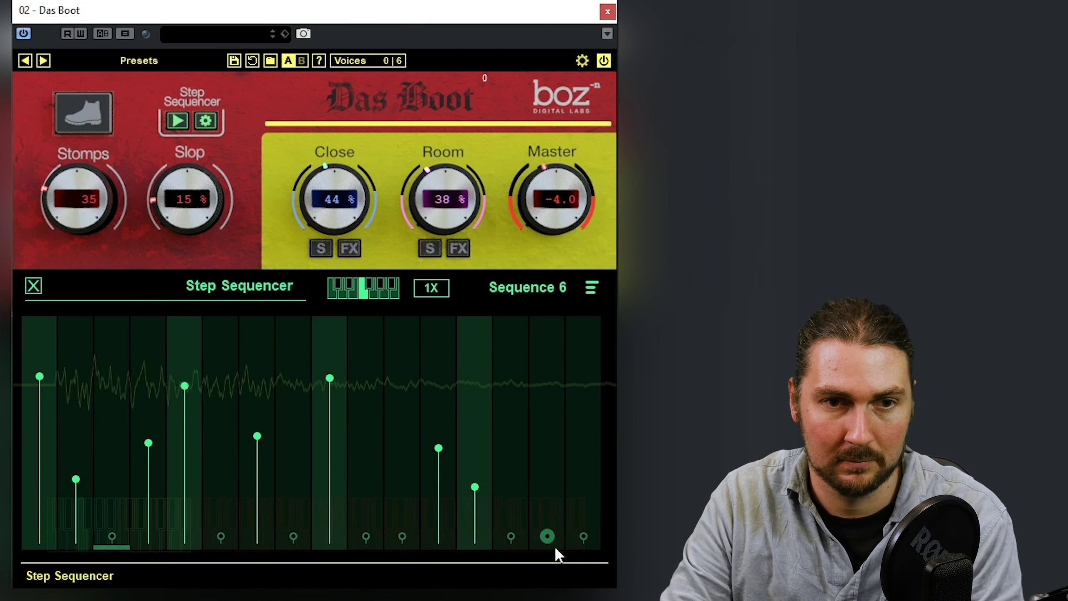
{"action": "left_click_drag", "start_coordinate": [546, 537], "coordinate": [545, 406]}
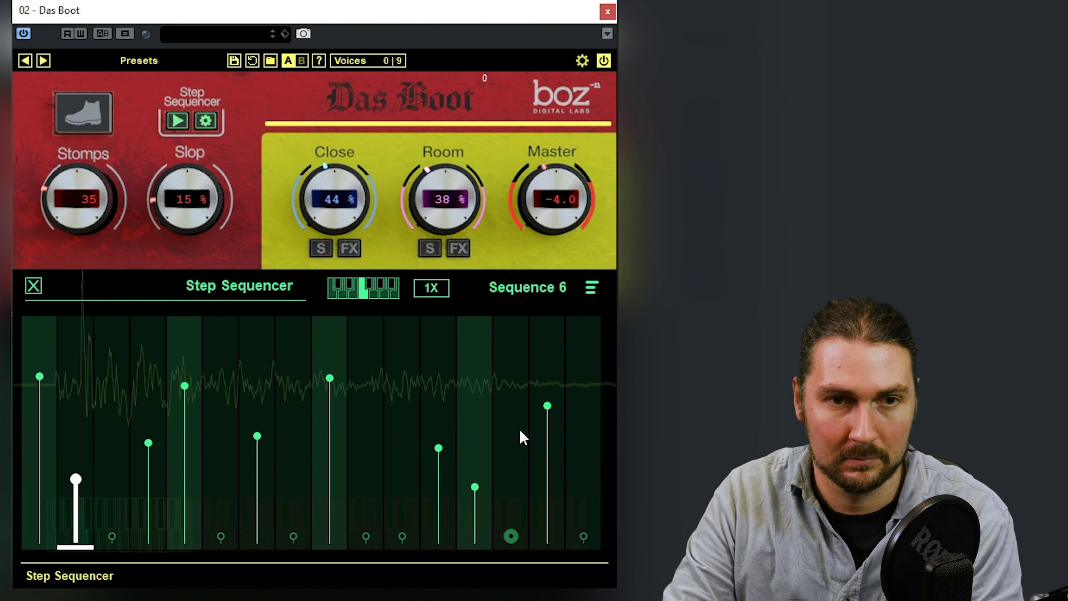
Try 0.5X and 2X sequencer speeds, return to 1X, and start renaming Sequence 6
{"action": "left_click", "coordinate": [429, 288]}
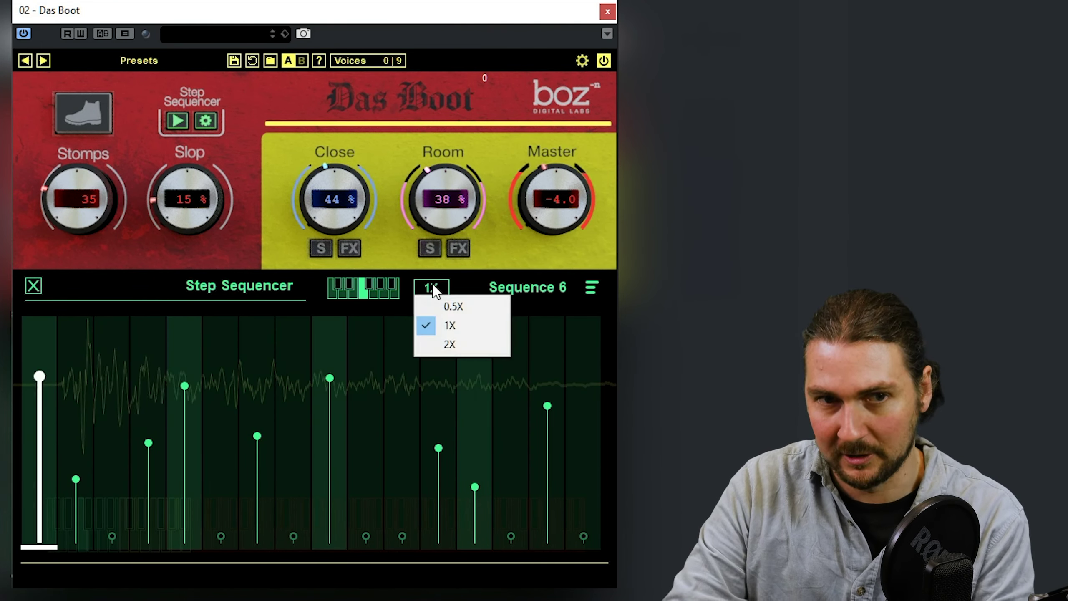
{"action": "left_click", "coordinate": [427, 301]}
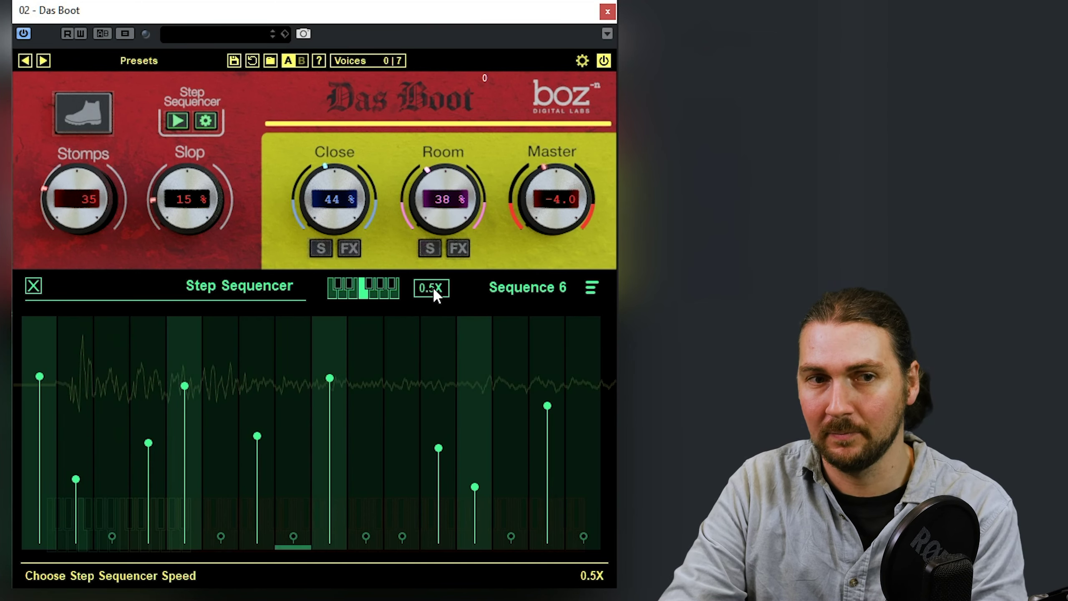
{"action": "left_click", "coordinate": [433, 289]}
{"action": "left_click", "coordinate": [439, 344]}
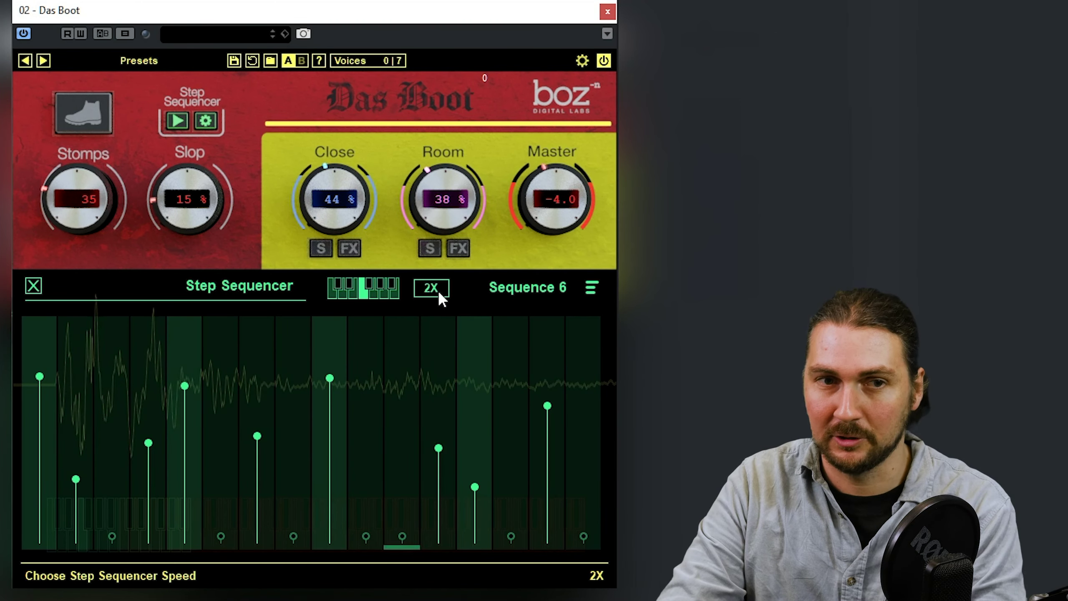
{"action": "left_click", "coordinate": [437, 290]}
{"action": "left_click", "coordinate": [437, 322]}
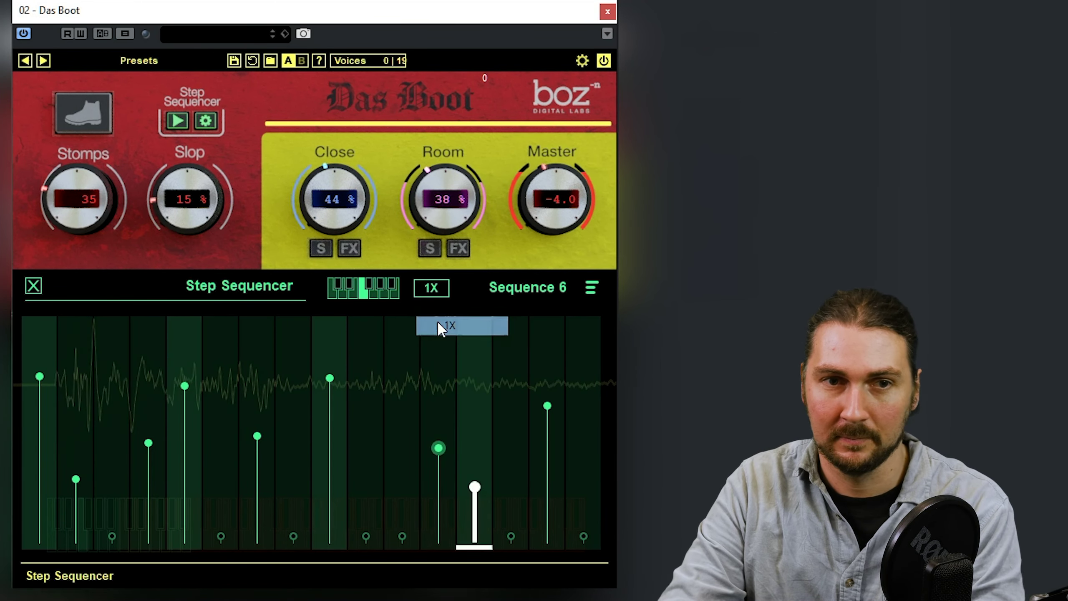
{"action": "double_click", "coordinate": [538, 294]}
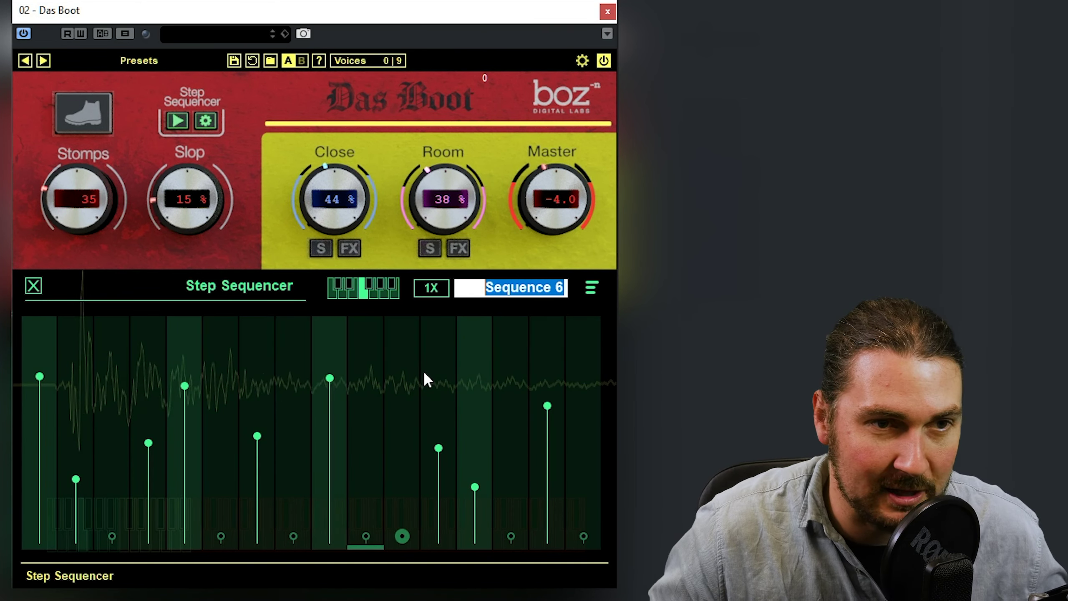
Cut the stompers to 10 and set the close mic to 25% and the room mic to 28%
{"action": "left_click_drag", "start_coordinate": [92, 187], "coordinate": [76, 231]}
{"action": "scroll", "coordinate": [200, 222], "scroll_direction": "down", "scroll_amount": 1}
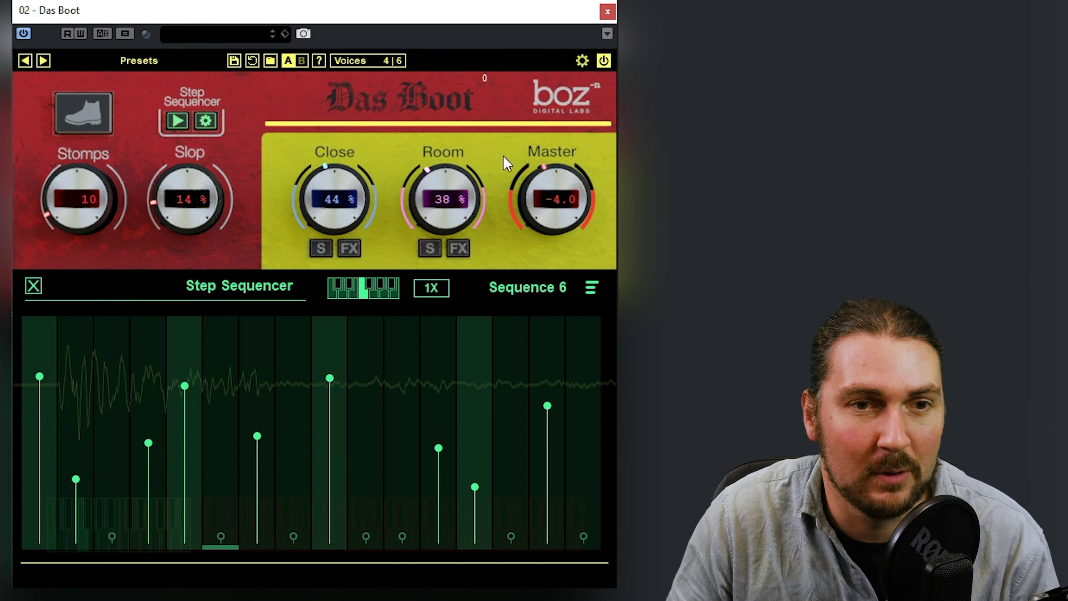
{"action": "scroll", "coordinate": [440, 209], "scroll_direction": "down", "scroll_amount": 8}
{"action": "scroll", "coordinate": [352, 191], "scroll_direction": "up", "scroll_amount": 2}
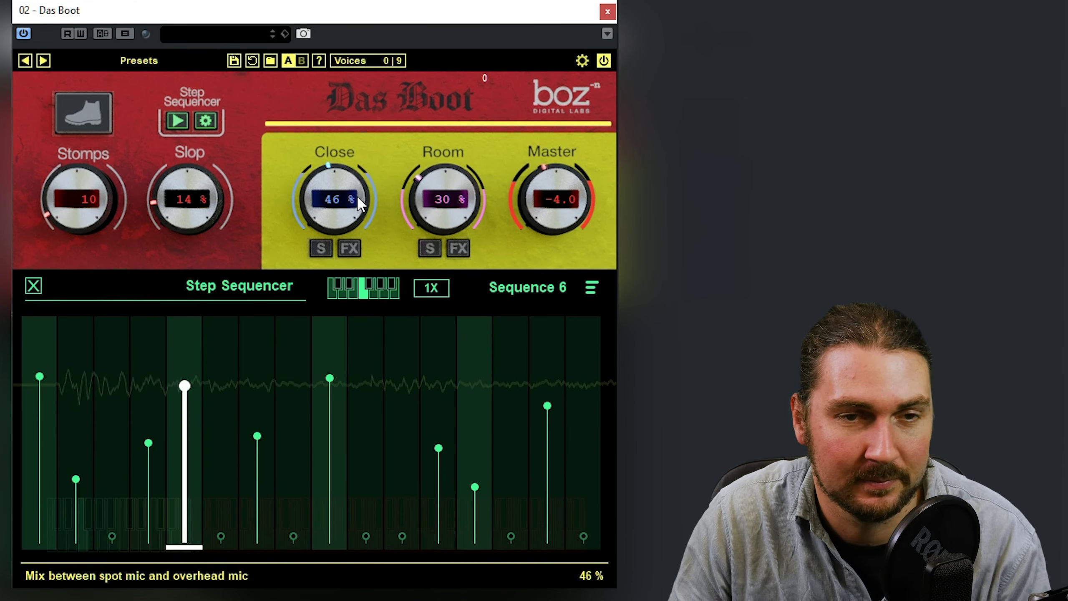
{"action": "left_click_drag", "start_coordinate": [357, 196], "coordinate": [314, 234]}
{"action": "scroll", "coordinate": [443, 198], "scroll_direction": "down", "scroll_amount": 2}
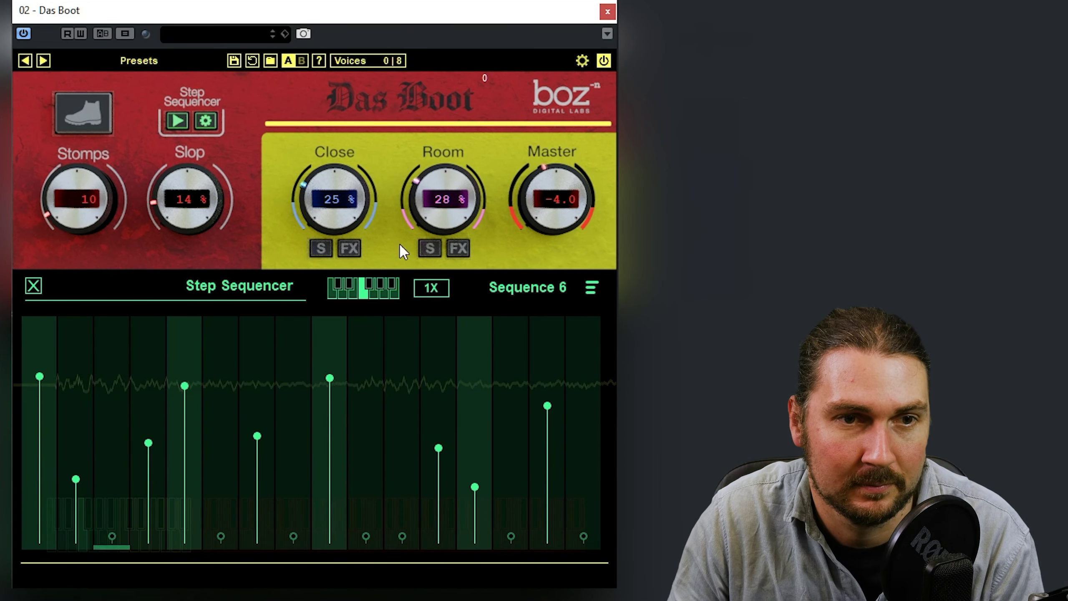
Switch off the room mic EQ and bring the step sequencer back
{"action": "left_click", "coordinate": [349, 247]}
{"action": "left_click", "coordinate": [457, 249]}
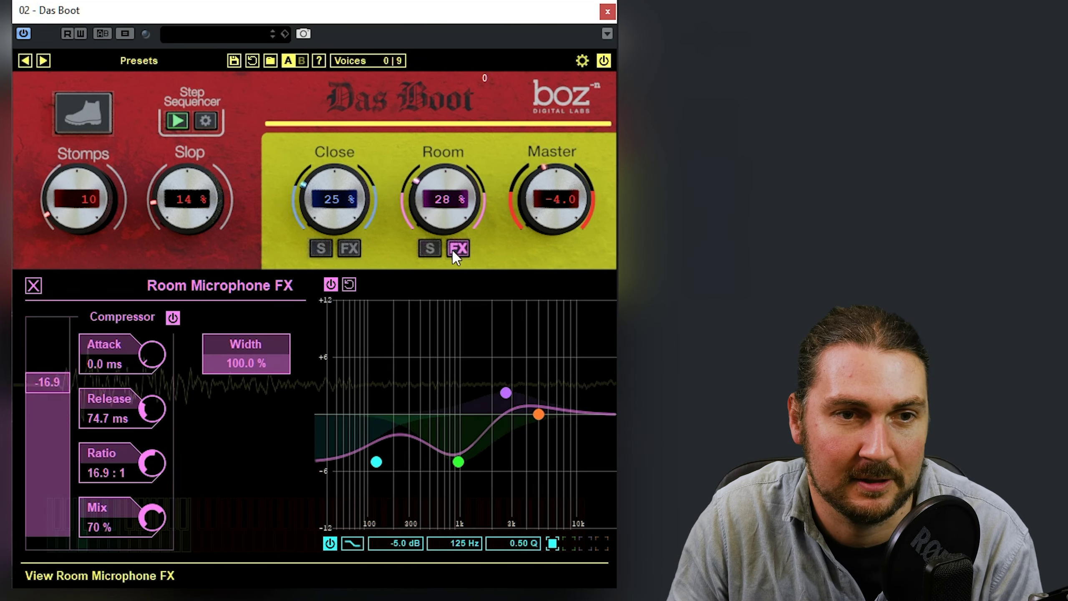
{"action": "left_click", "coordinate": [331, 284]}
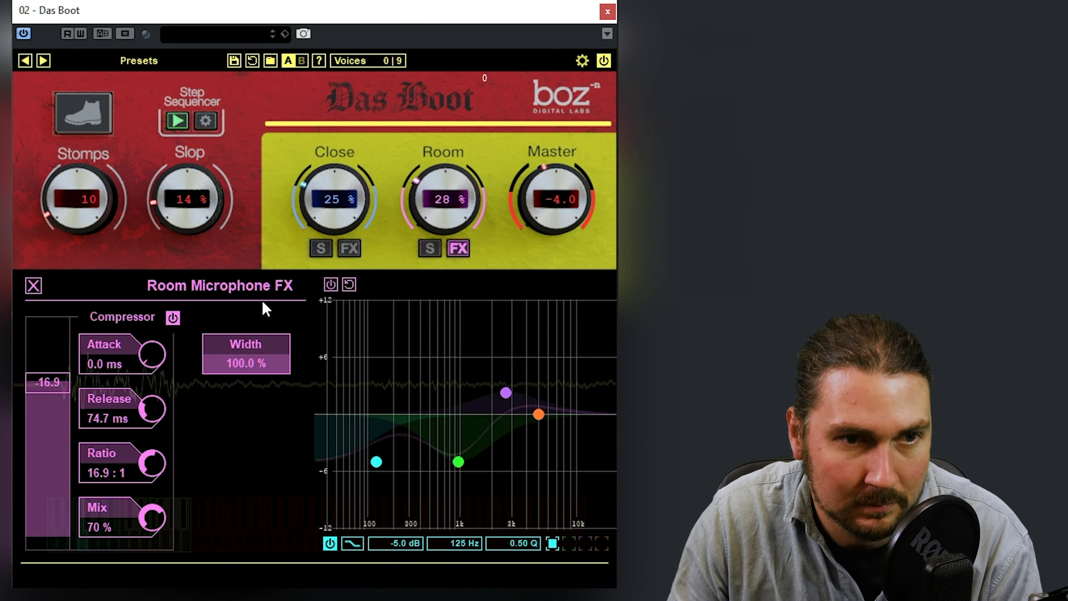
{"action": "left_click", "coordinate": [202, 121]}
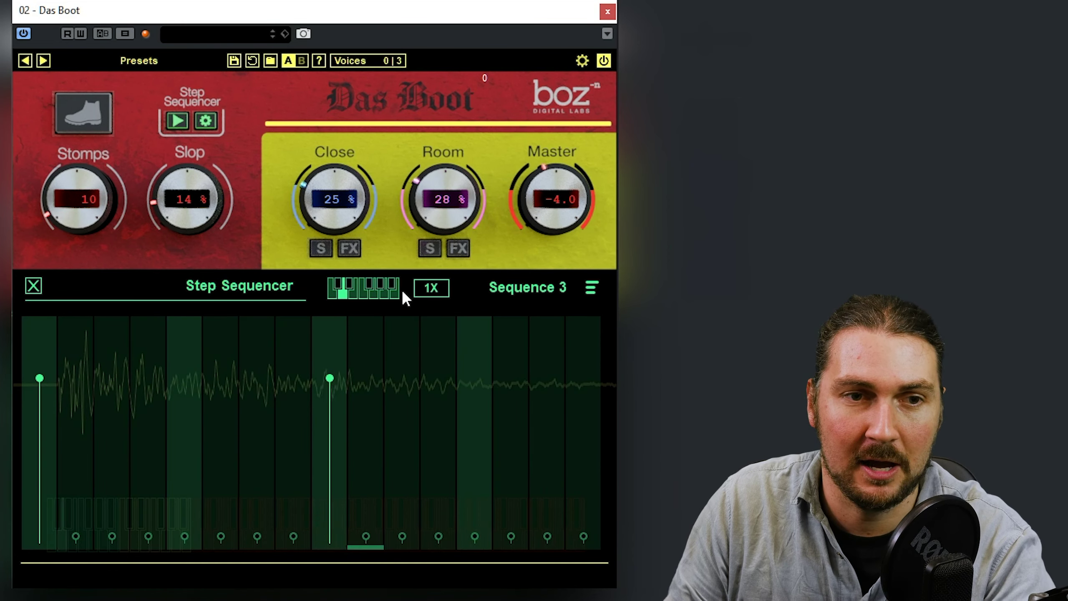
In sequence slot 1, add stomps on steps 3, 5, 11, 13 and 15
{"action": "left_click", "coordinate": [393, 297]}
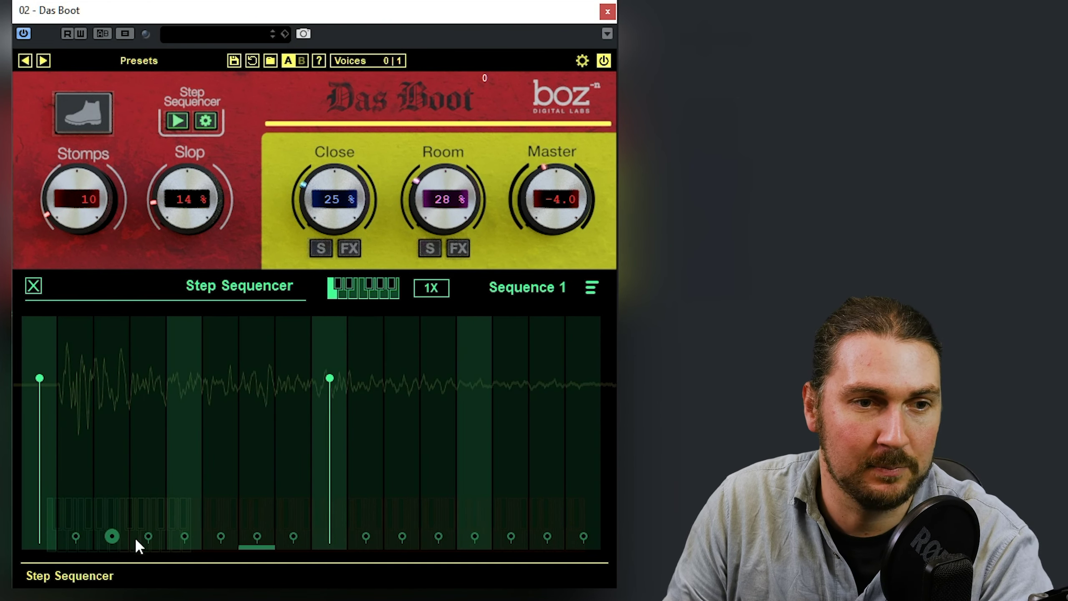
{"action": "left_click_drag", "start_coordinate": [135, 538], "coordinate": [140, 444]}
{"action": "left_click_drag", "start_coordinate": [184, 494], "coordinate": [184, 398]}
{"action": "left_click_drag", "start_coordinate": [414, 505], "coordinate": [414, 426]}
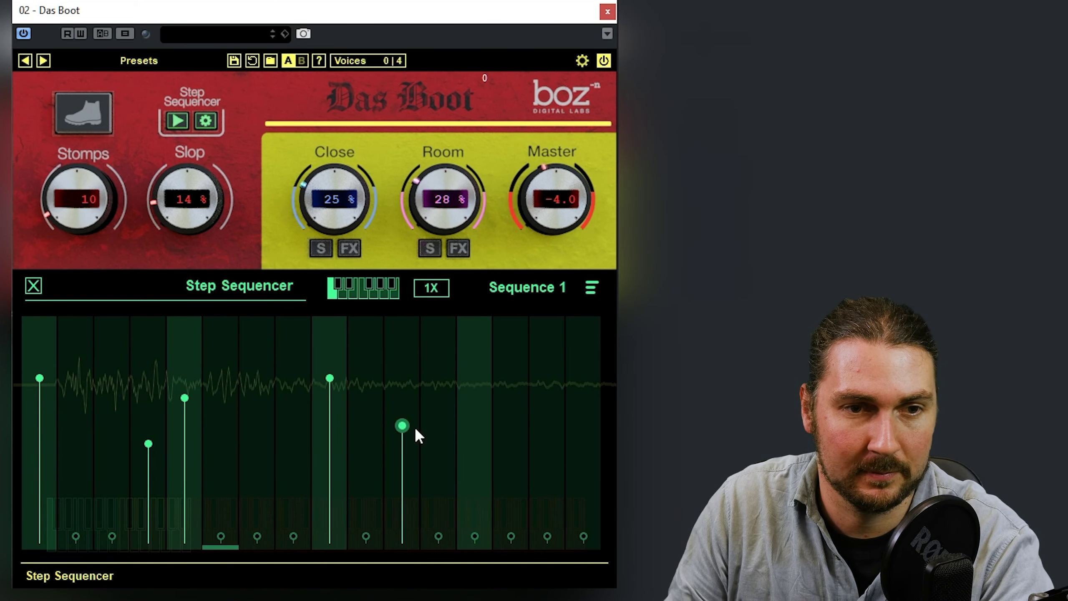
{"action": "left_click", "coordinate": [479, 408]}
{"action": "left_click_drag", "start_coordinate": [540, 471], "coordinate": [549, 391]}
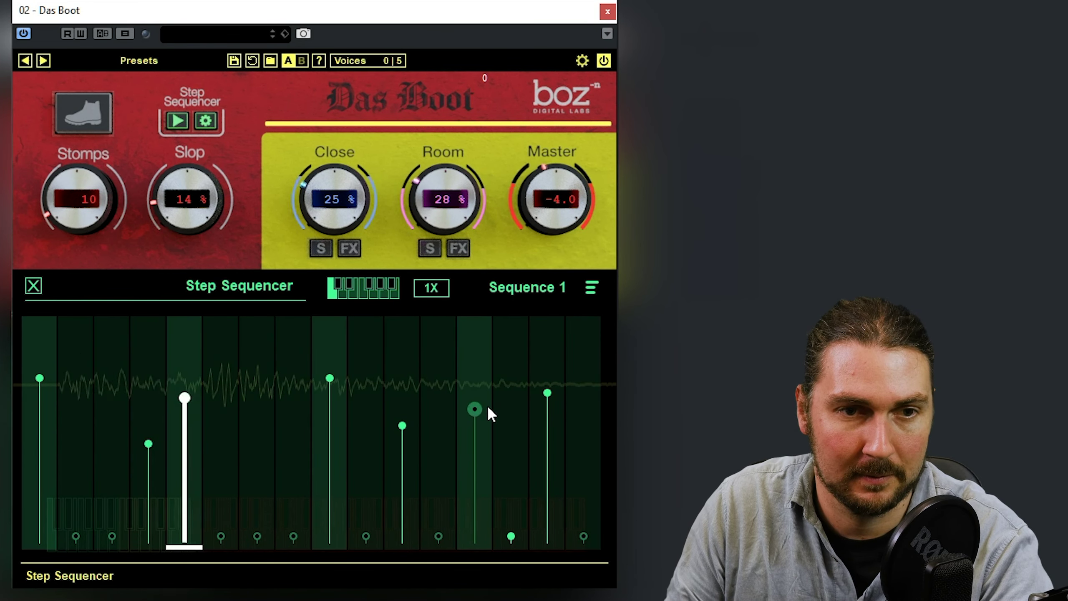
In sequence slot 2, add stomps on steps 13, 7, 3 and 11, with step 15 soft
{"action": "left_click", "coordinate": [337, 284]}
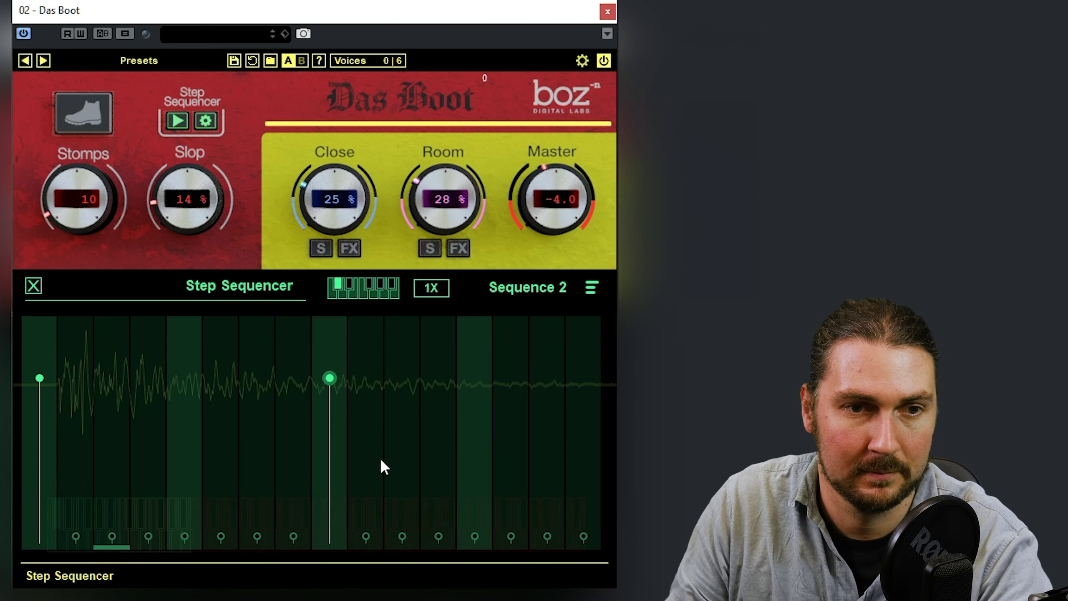
{"action": "left_click_drag", "start_coordinate": [471, 478], "coordinate": [470, 400]}
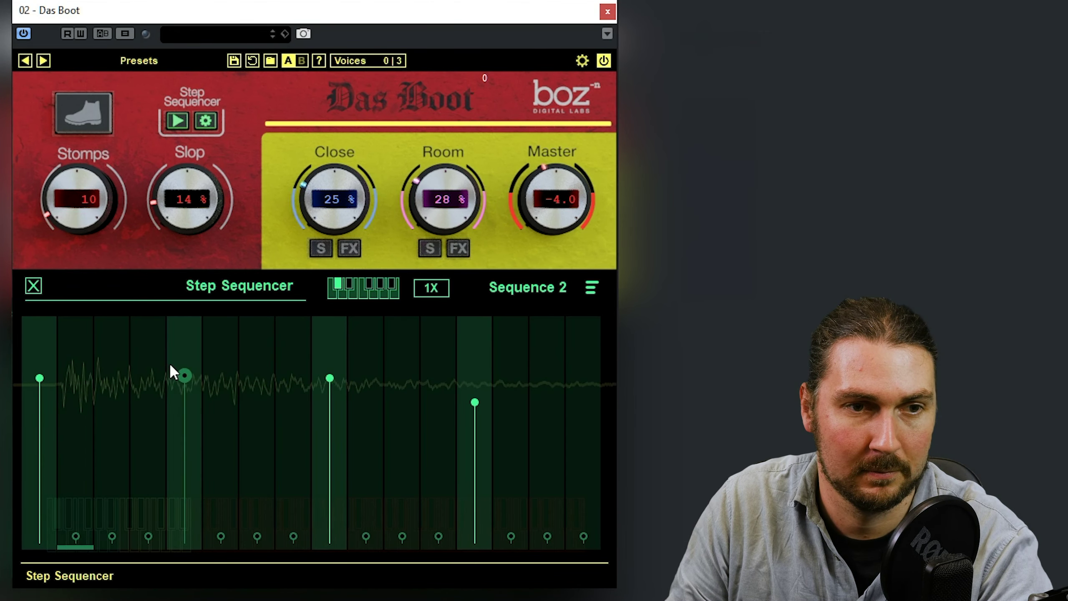
{"action": "left_click_drag", "start_coordinate": [256, 534], "coordinate": [255, 467]}
{"action": "left_click_drag", "start_coordinate": [112, 535], "coordinate": [111, 456]}
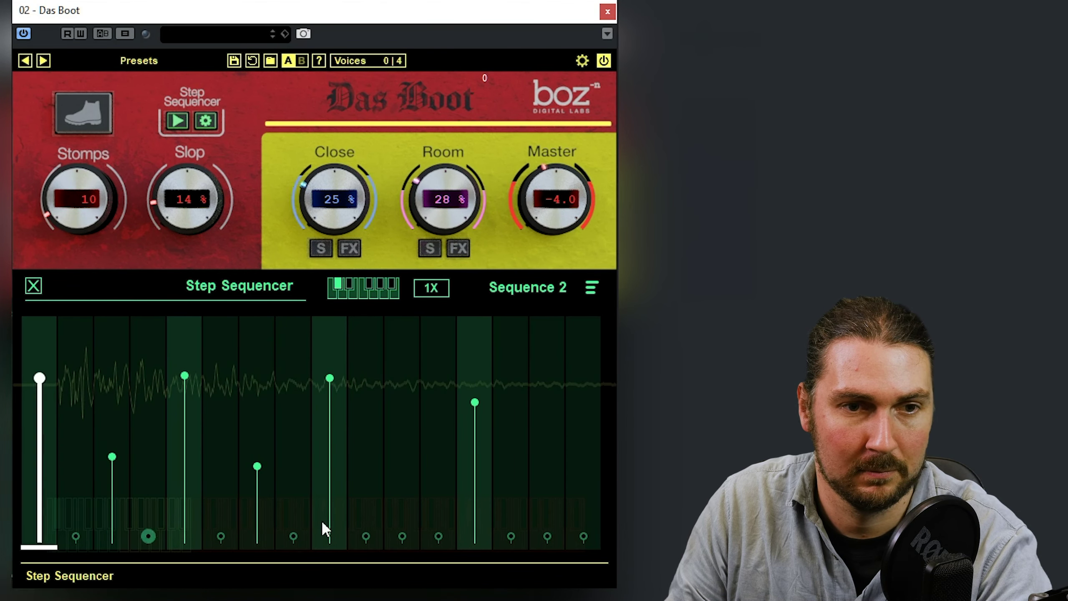
{"action": "left_click_drag", "start_coordinate": [402, 535], "coordinate": [402, 463]}
{"action": "left_click_drag", "start_coordinate": [546, 537], "coordinate": [548, 463]}
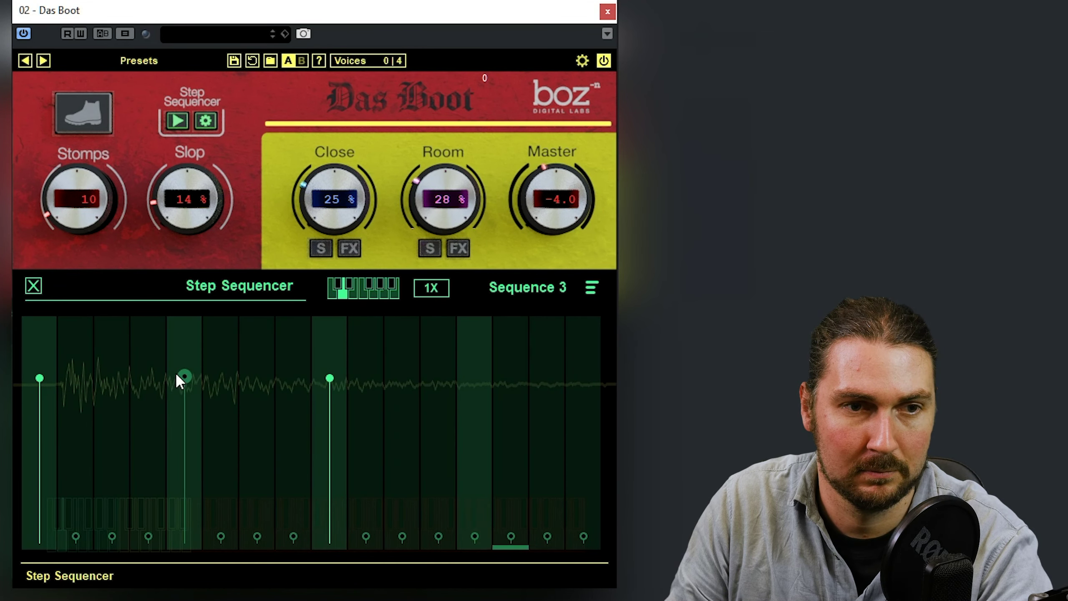
Raise steps 5 and 13, lower step 9, and add soft stomps on steps 12 and 15
{"action": "left_click_drag", "start_coordinate": [177, 375], "coordinate": [181, 351]}
{"action": "left_click_drag", "start_coordinate": [326, 374], "coordinate": [348, 419]}
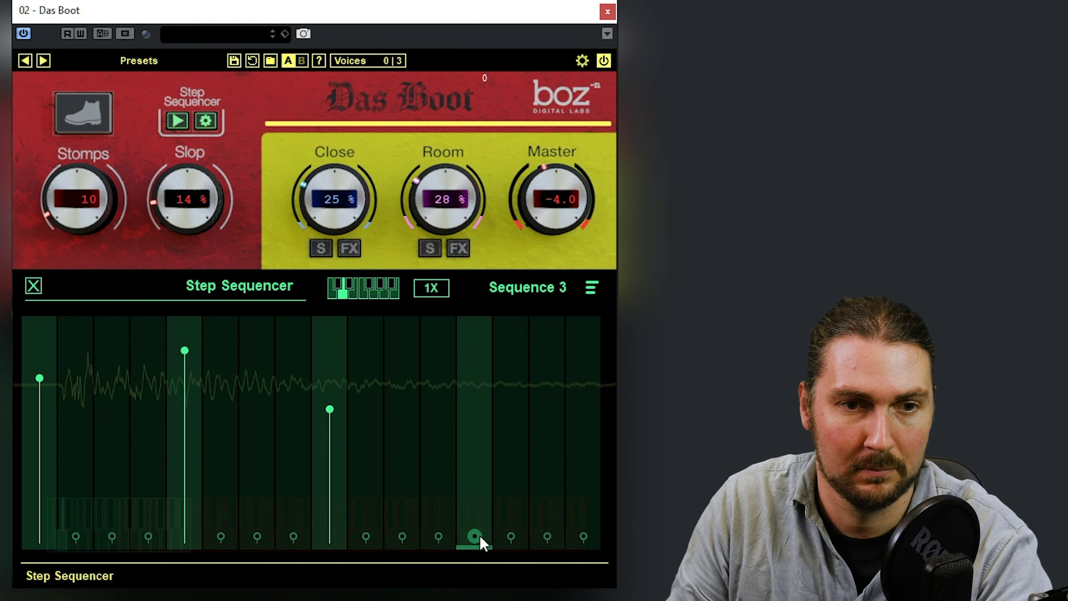
{"action": "left_click_drag", "start_coordinate": [471, 364], "coordinate": [471, 354]}
{"action": "left_click_drag", "start_coordinate": [435, 526], "coordinate": [437, 462]}
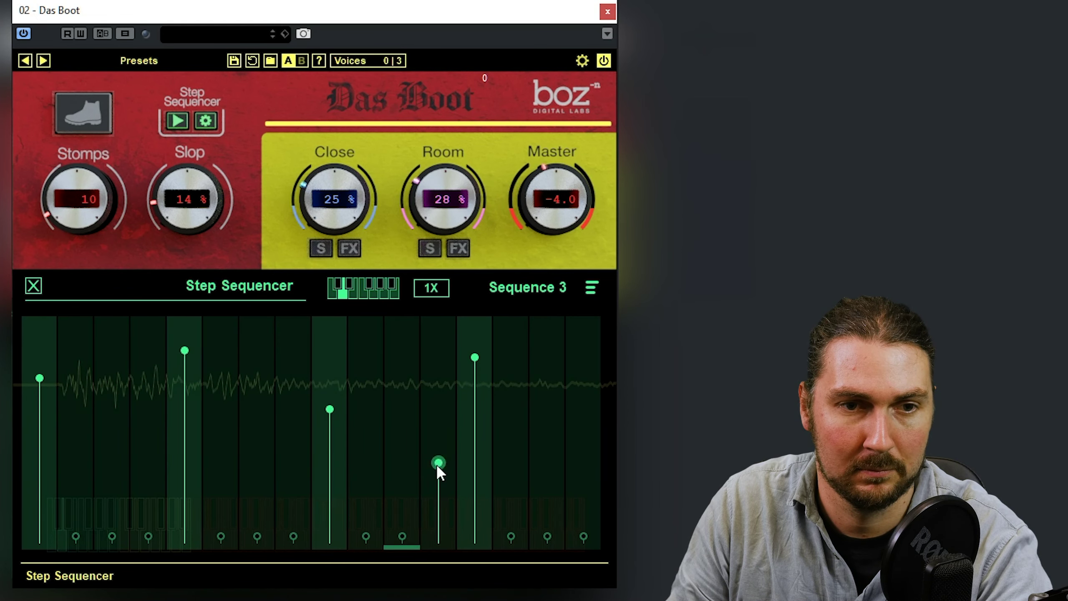
{"action": "left_click_drag", "start_coordinate": [554, 528], "coordinate": [545, 476]}
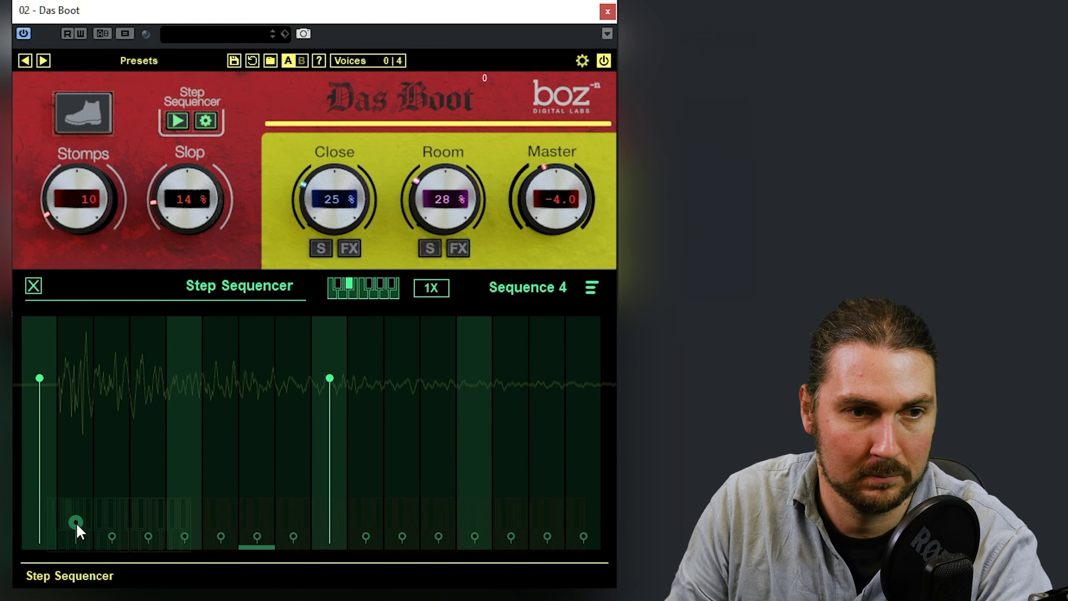
In Sequence 4, add steps 2, 4, 6 and 8, make step 5 strong, step 7 soft, and lower steps 1 and 9
{"action": "left_click_drag", "start_coordinate": [76, 523], "coordinate": [76, 466]}
{"action": "left_click", "coordinate": [147, 463]}
{"action": "left_click_drag", "start_coordinate": [220, 510], "coordinate": [219, 443]}
{"action": "mouse_move", "coordinate": [40, 378]}
{"action": "left_mouse_down"}
{"action": "mouse_move", "coordinate": [39, 440]}
{"action": "mouse_move", "coordinate": [38, 424]}
{"action": "left_mouse_up"}
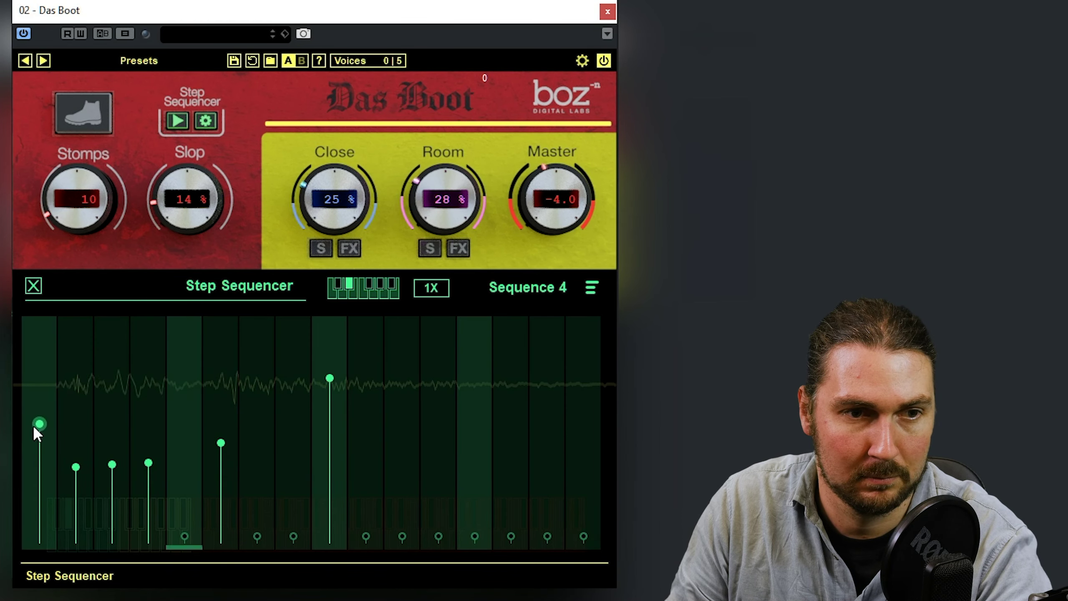
{"action": "left_click_drag", "start_coordinate": [188, 531], "coordinate": [185, 373]}
{"action": "left_click_drag", "start_coordinate": [257, 536], "coordinate": [256, 480]}
{"action": "left_click", "coordinate": [286, 487]}
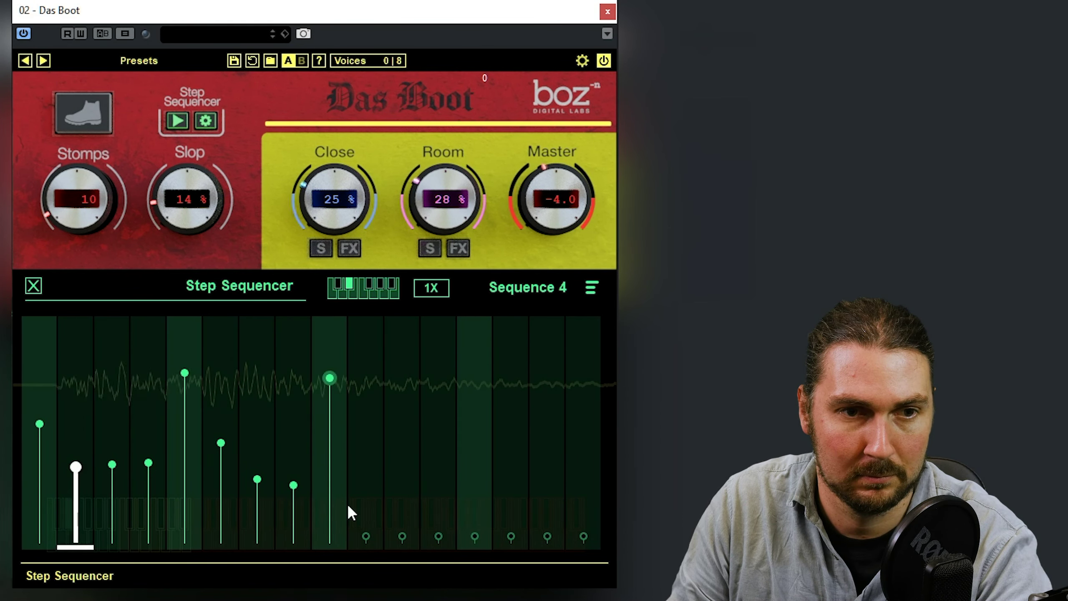
{"action": "left_click_drag", "start_coordinate": [329, 403], "coordinate": [329, 416]}
Fill steps 10 through 16 with a strong step 13, then start renaming Sequence 4
{"action": "mouse_move", "coordinate": [367, 535]}
{"action": "left_mouse_down"}
{"action": "mouse_move", "coordinate": [366, 488]}
{"action": "mouse_move", "coordinate": [402, 481]}
{"action": "left_mouse_up"}
{"action": "left_click", "coordinate": [402, 496]}
{"action": "left_click_drag", "start_coordinate": [436, 520], "coordinate": [440, 493]}
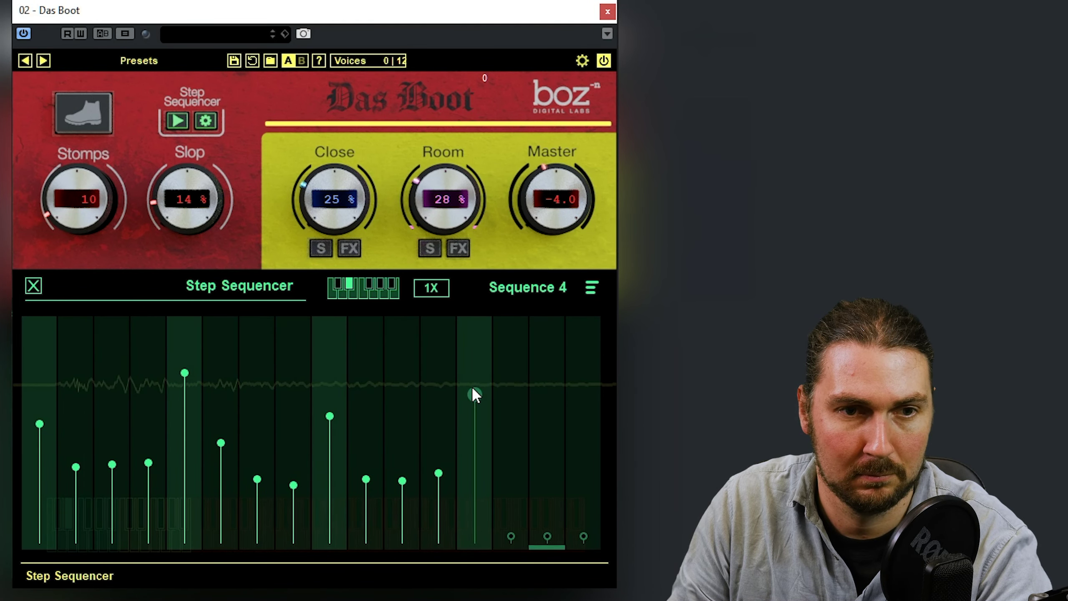
{"action": "left_click_drag", "start_coordinate": [475, 395], "coordinate": [474, 389]}
{"action": "left_click_drag", "start_coordinate": [524, 521], "coordinate": [513, 462]}
{"action": "left_click_drag", "start_coordinate": [547, 513], "coordinate": [546, 470]}
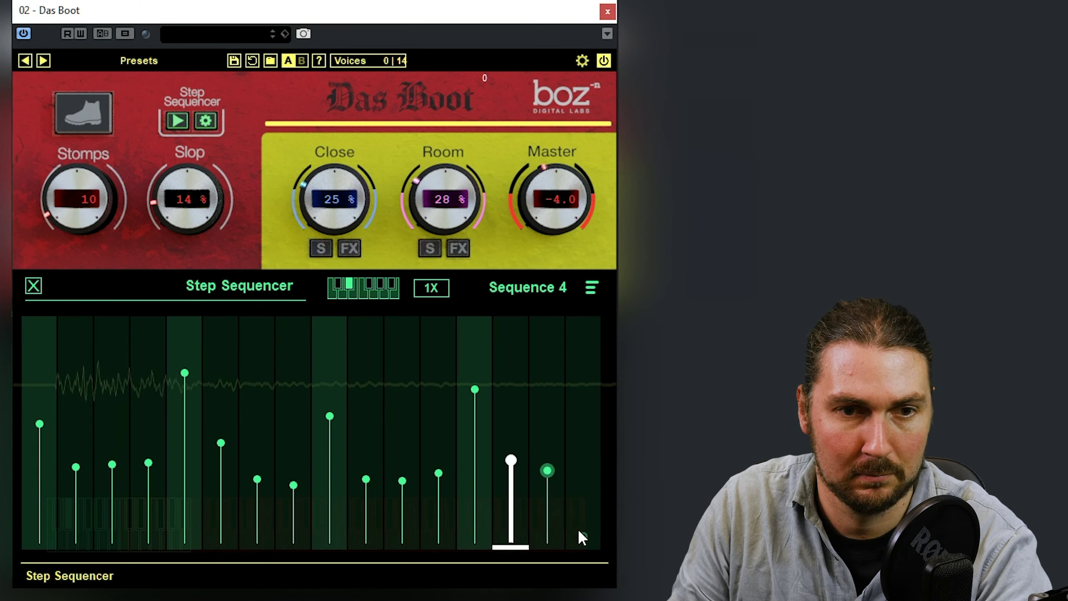
{"action": "left_click_drag", "start_coordinate": [581, 537], "coordinate": [582, 466]}
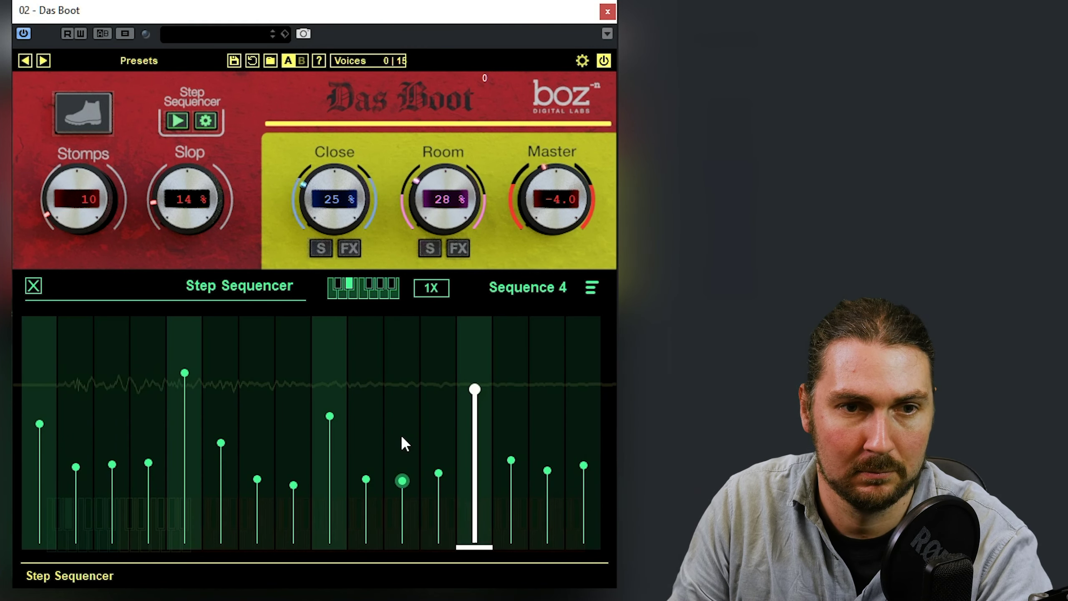
{"action": "left_click_drag", "start_coordinate": [475, 388], "coordinate": [476, 373]}
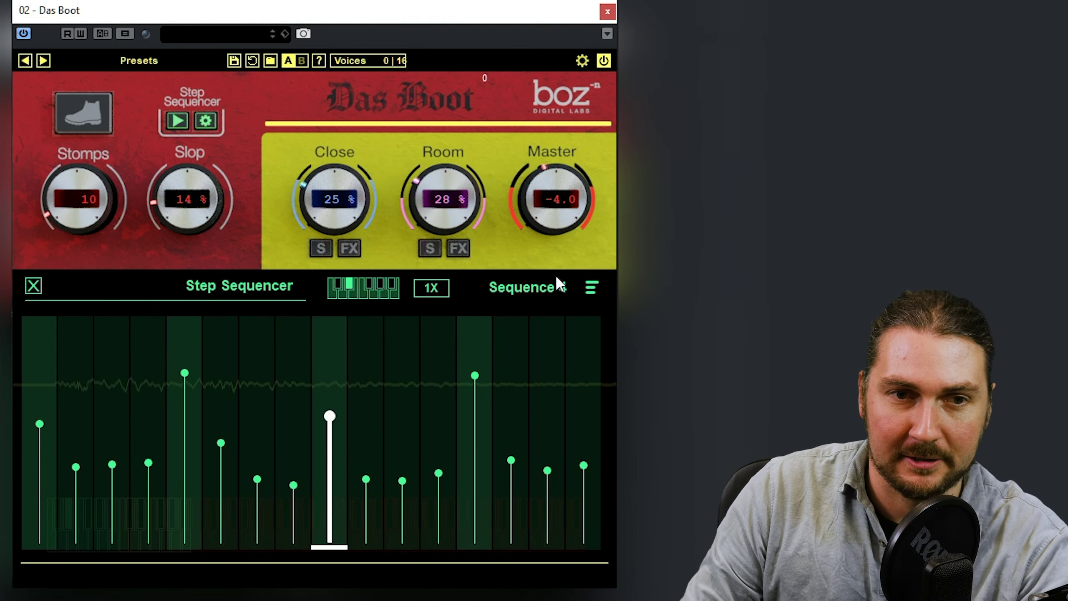
{"action": "left_click", "coordinate": [555, 286]}
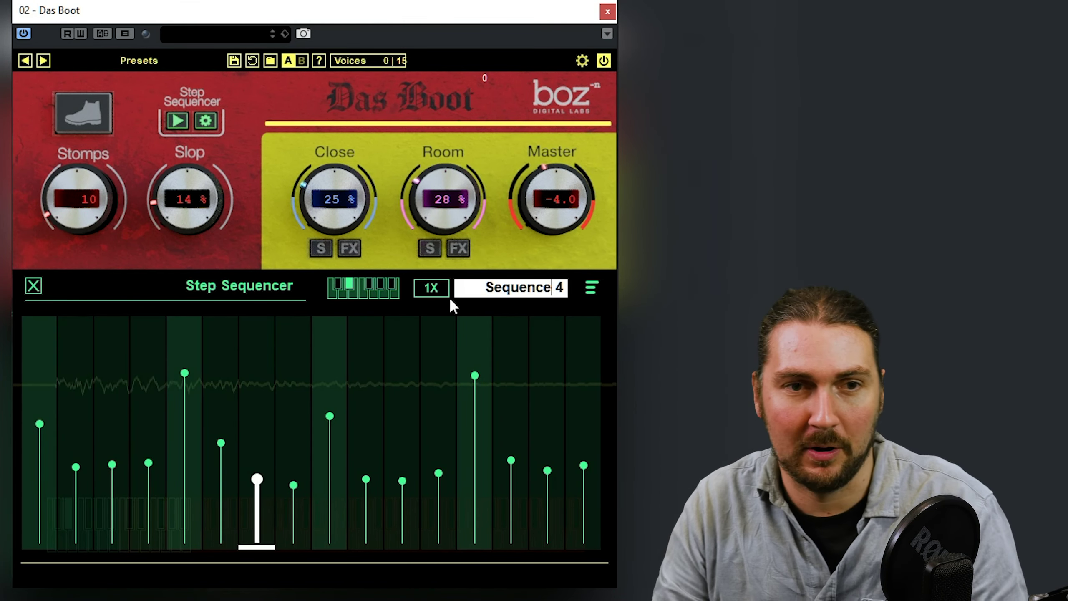
Keep the sequence name unchanged and close the Step Sequencer panel
{"action": "left_click", "coordinate": [486, 263]}
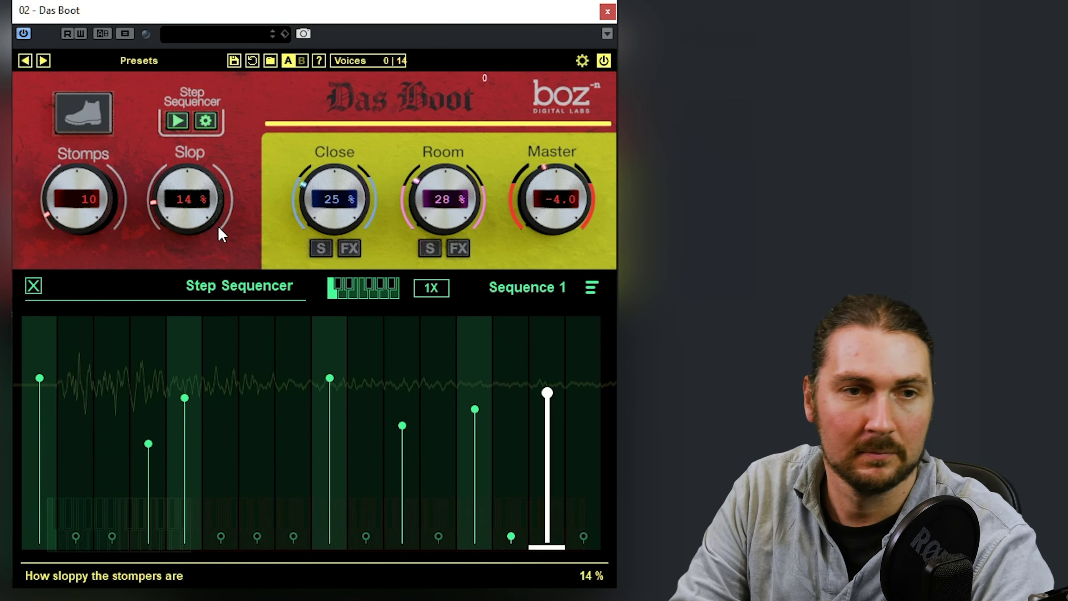
{"action": "left_click", "coordinate": [204, 122]}
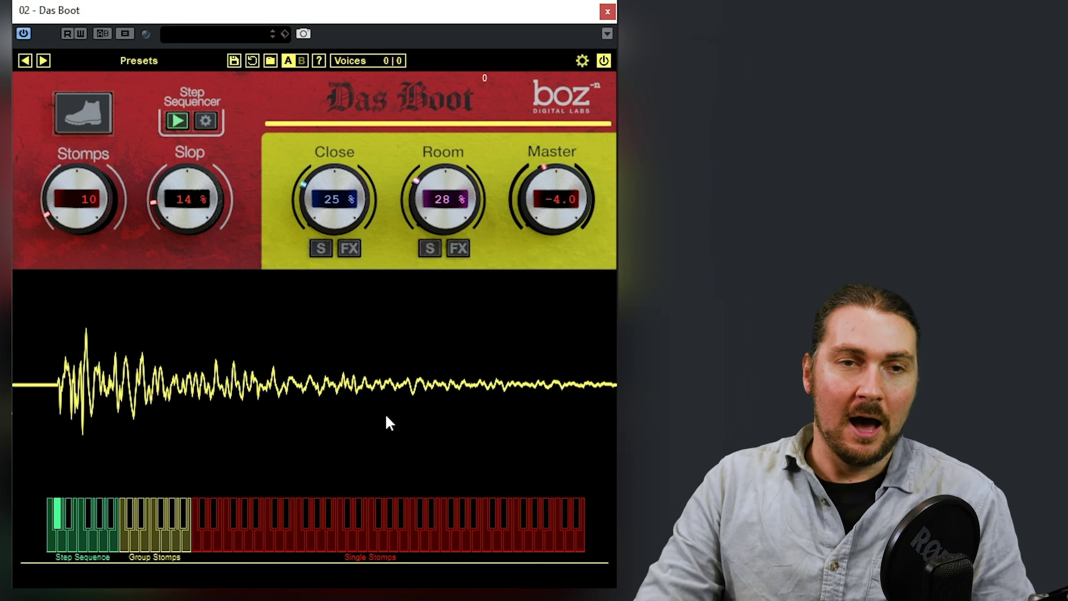
Open the Room Microphone FX panel showing the 16.9:1 compressor at 70% mix
{"action": "left_click", "coordinate": [458, 248]}
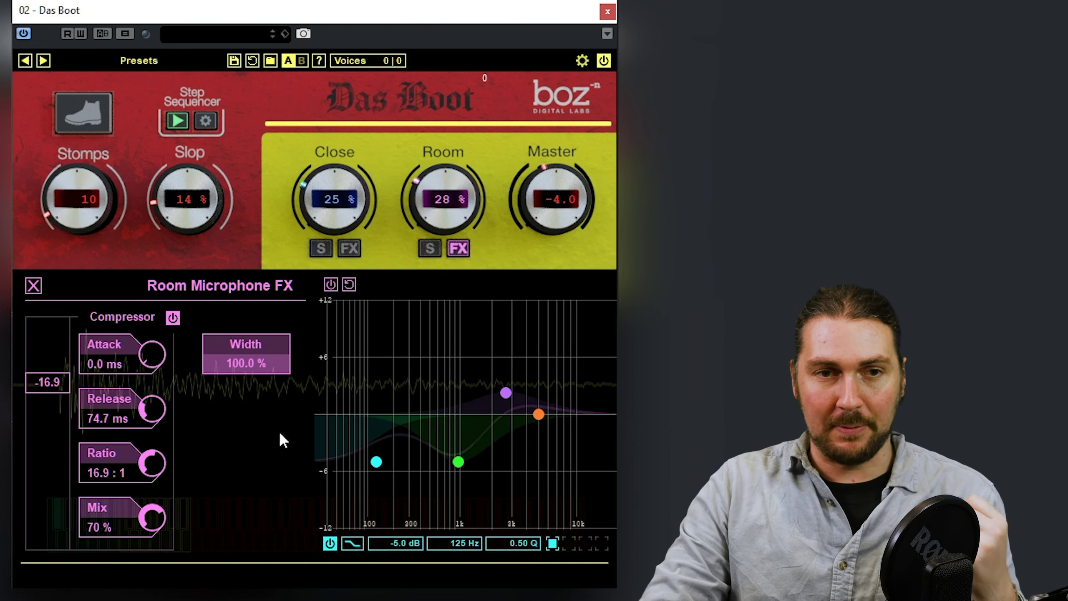